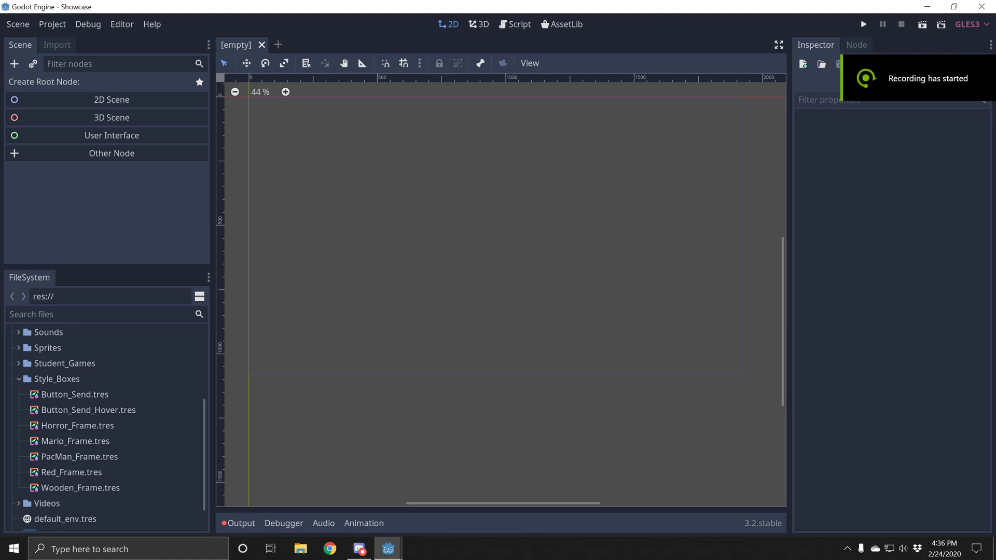
Bring up Eversole_Text_Box.tscn and drag the Mario Frame's corner to enlarge it, rewrapping its text.
{"action": "key", "text": "alt+Tab"}
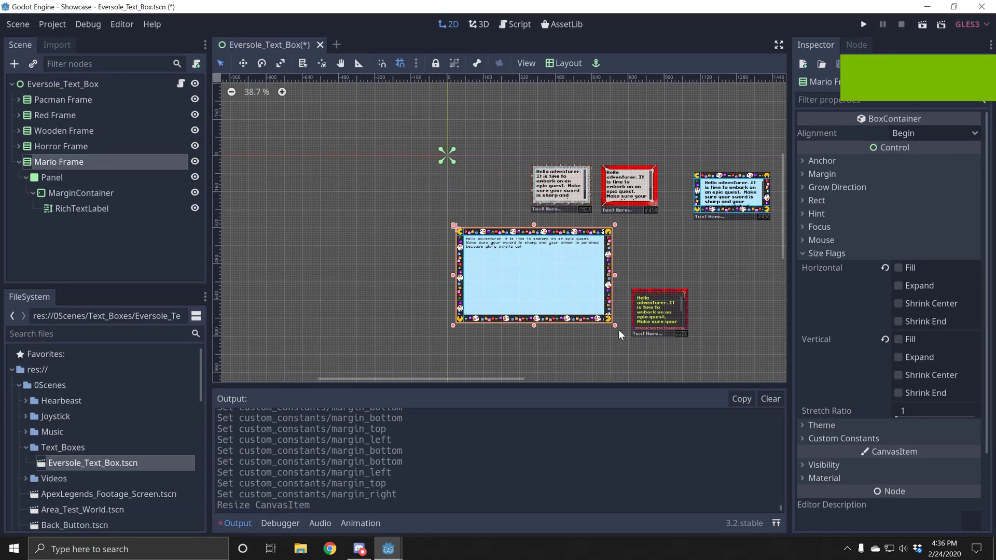
{"action": "scroll", "coordinate": [619, 334], "scroll_direction": "up", "scroll_amount": 6}
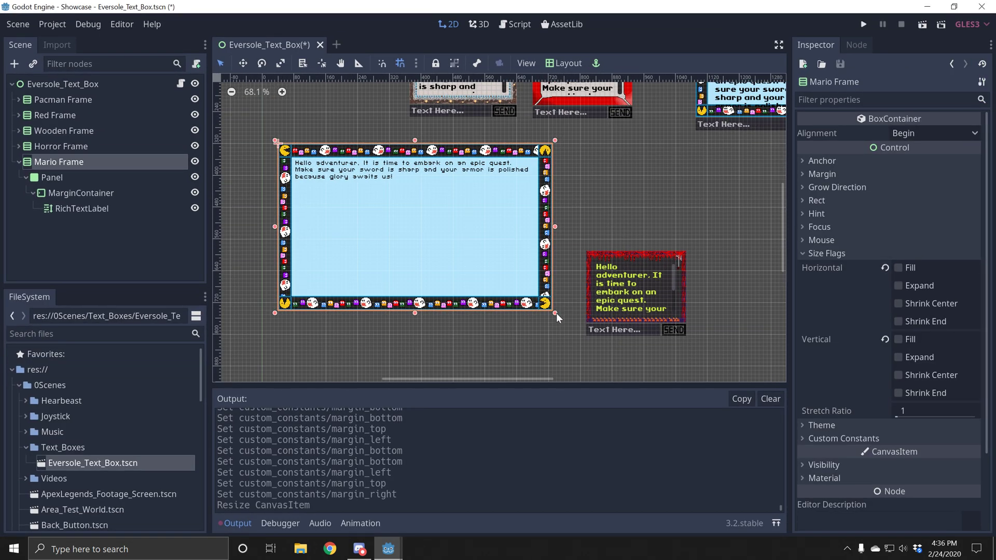
{"action": "mouse_move", "coordinate": [556, 314]}
{"action": "left_mouse_down"}
{"action": "mouse_move", "coordinate": [472, 283]}
{"action": "mouse_move", "coordinate": [374, 273]}
{"action": "mouse_move", "coordinate": [445, 254]}
{"action": "mouse_move", "coordinate": [547, 251]}
{"action": "mouse_move", "coordinate": [550, 339]}
{"action": "mouse_move", "coordinate": [530, 300]}
{"action": "mouse_move", "coordinate": [542, 227]}
{"action": "mouse_move", "coordinate": [548, 342]}
{"action": "mouse_move", "coordinate": [537, 272]}
{"action": "mouse_move", "coordinate": [470, 208]}
{"action": "mouse_move", "coordinate": [524, 215]}
{"action": "mouse_move", "coordinate": [541, 218]}
{"action": "mouse_move", "coordinate": [547, 308]}
{"action": "left_mouse_up"}
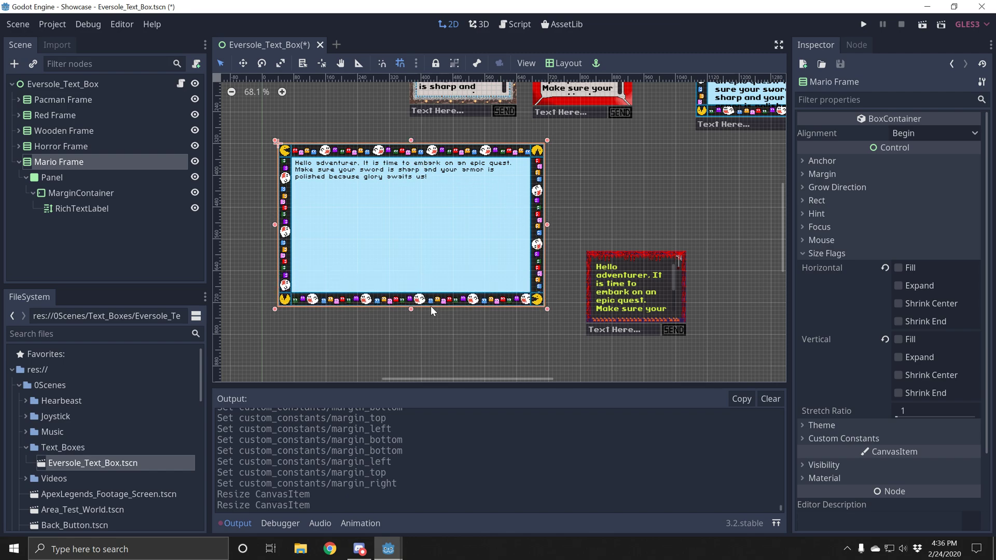
{"action": "mouse_move", "coordinate": [547, 308]}
{"action": "left_mouse_down"}
{"action": "mouse_move", "coordinate": [454, 308]}
{"action": "mouse_move", "coordinate": [531, 317]}
{"action": "left_mouse_up"}
{"action": "mouse_move", "coordinate": [784, 228]}
{"action": "left_mouse_down"}
{"action": "mouse_move", "coordinate": [785, 202]}
{"action": "mouse_move", "coordinate": [792, 215]}
{"action": "left_mouse_up"}
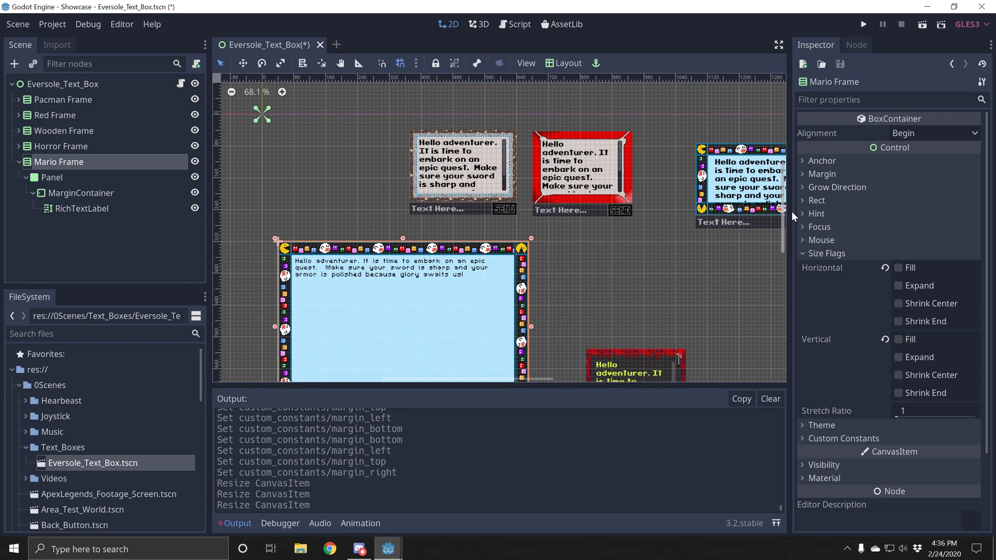
{"action": "left_click_drag", "start_coordinate": [494, 379], "coordinate": [513, 371]}
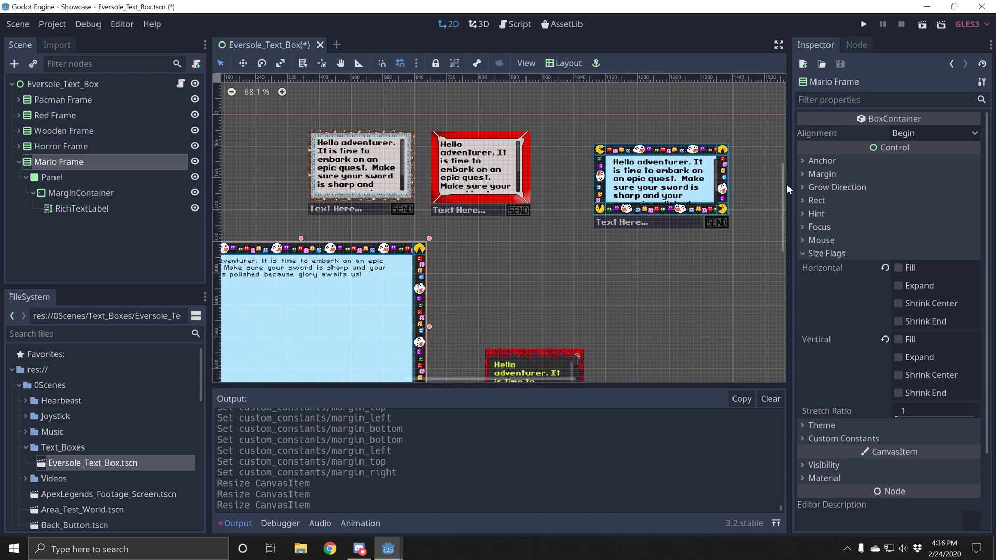
{"action": "left_click_drag", "start_coordinate": [785, 185], "coordinate": [775, 229]}
Enlarge the Horror Frame's Panel, then undo that resize.
{"action": "left_click", "coordinate": [549, 172]}
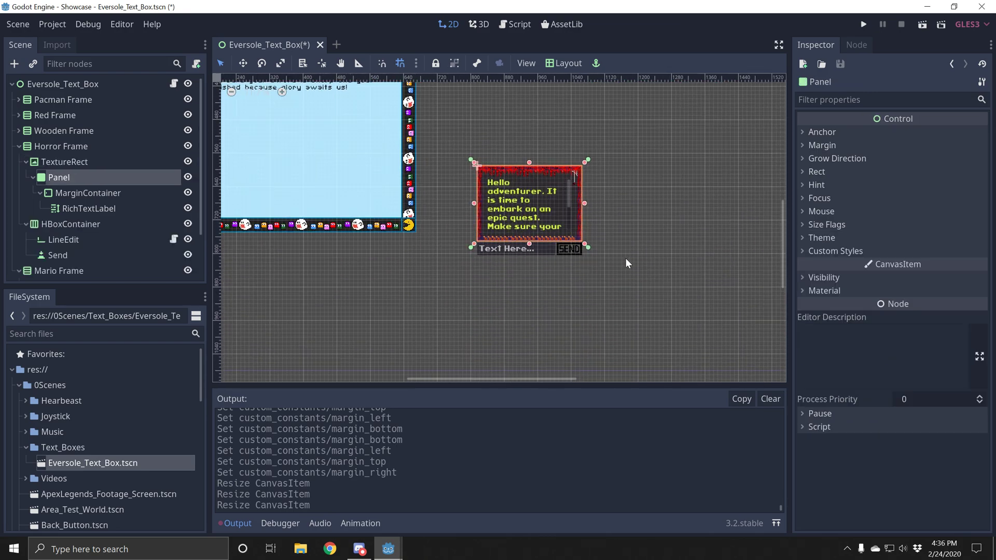
{"action": "scroll", "coordinate": [626, 258], "scroll_direction": "up", "scroll_amount": 6}
{"action": "scroll", "coordinate": [621, 282], "scroll_direction": "down", "scroll_amount": 1}
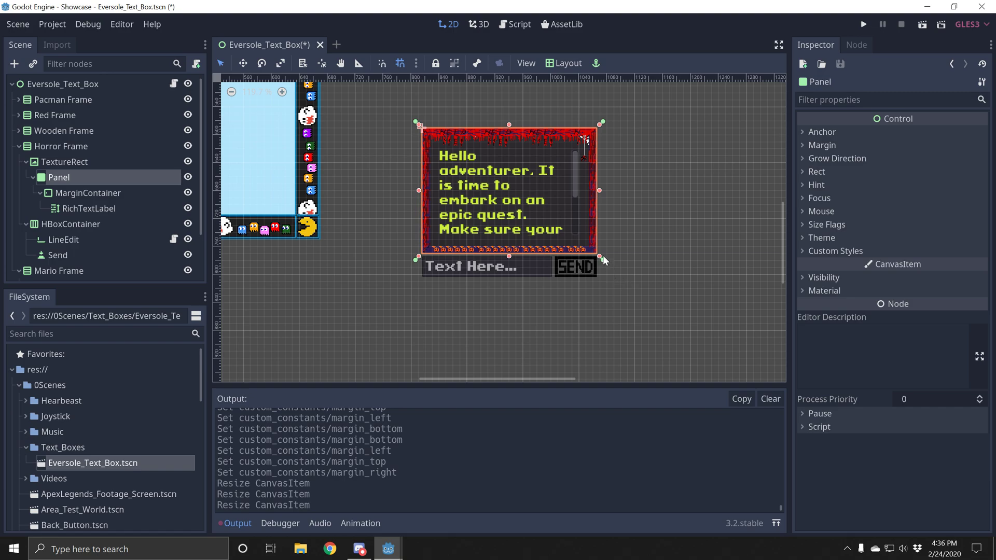
{"action": "left_click_drag", "start_coordinate": [601, 257], "coordinate": [626, 263]}
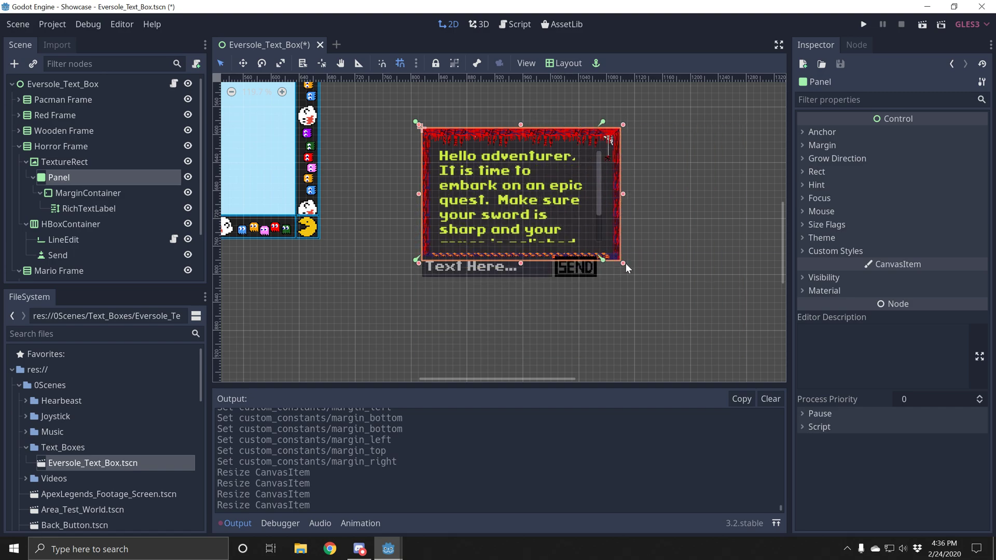
{"action": "key", "text": "ctrl+z"}
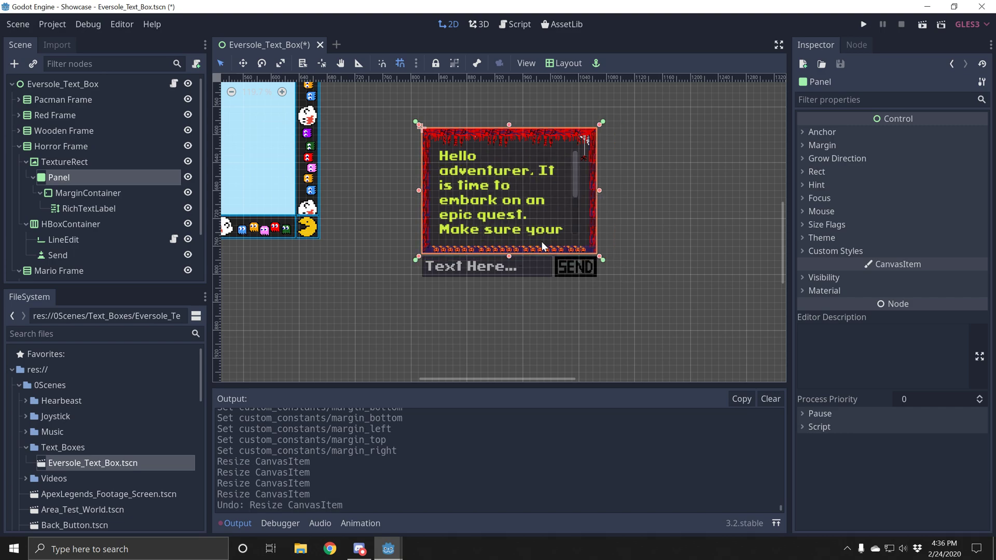
Enlarge the whole Horror Frame container so its text spreads wider.
{"action": "left_click", "coordinate": [50, 147]}
{"action": "left_click_drag", "start_coordinate": [599, 283], "coordinate": [679, 348]}
{"action": "left_click_drag", "start_coordinate": [782, 263], "coordinate": [776, 233]}
Select the Red Frame container and center the view on it.
{"action": "left_click", "coordinate": [425, 130]}
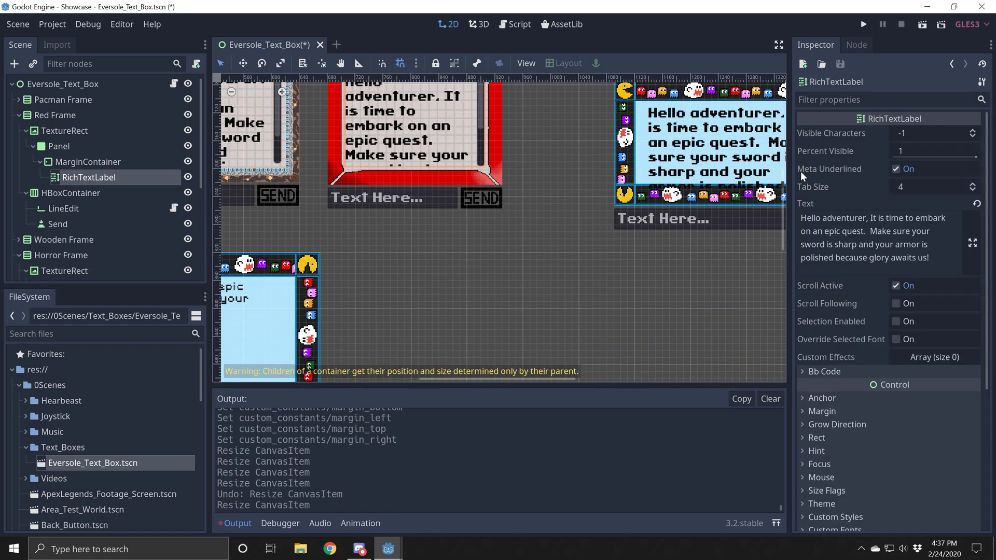
{"action": "left_click_drag", "start_coordinate": [782, 206], "coordinate": [778, 198]}
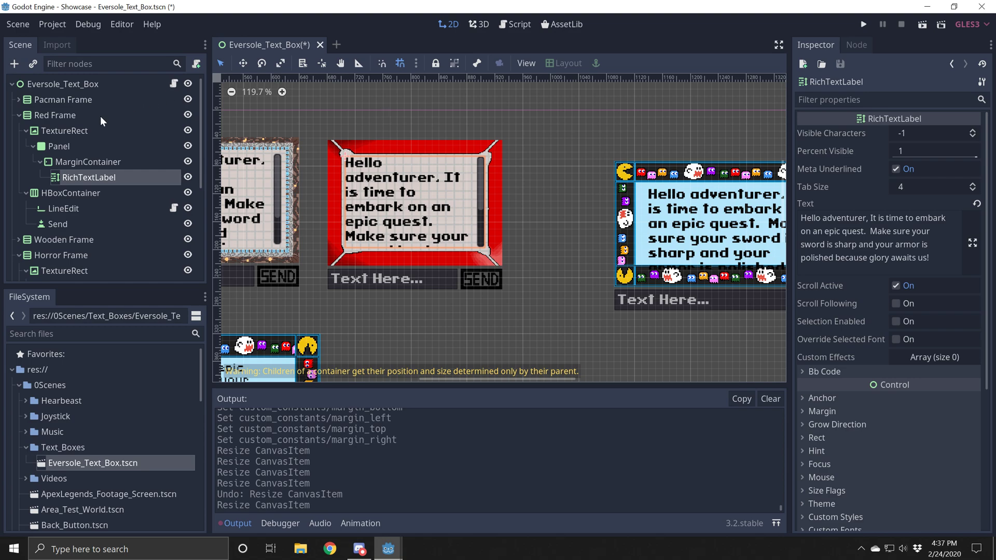
{"action": "left_click", "coordinate": [23, 117]}
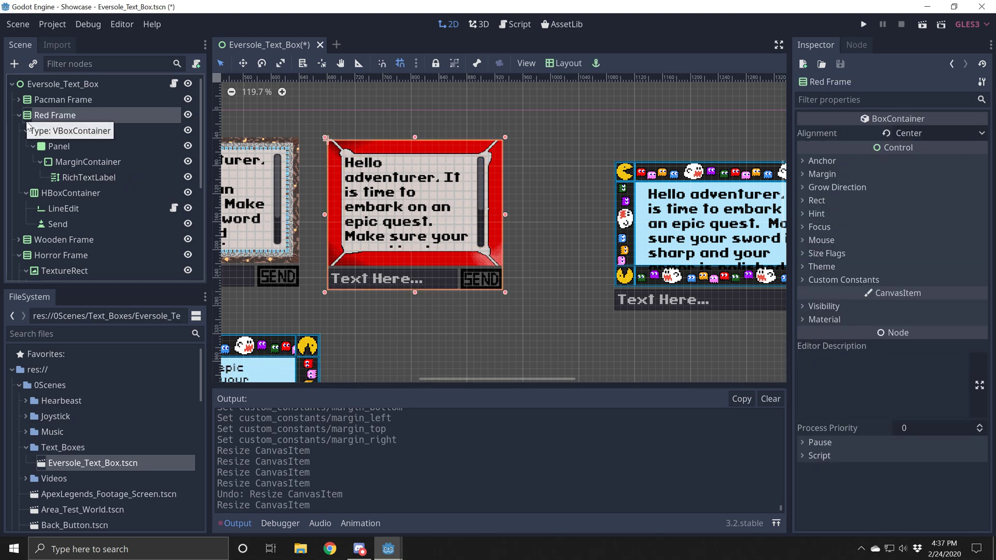
{"action": "key", "text": "f"}
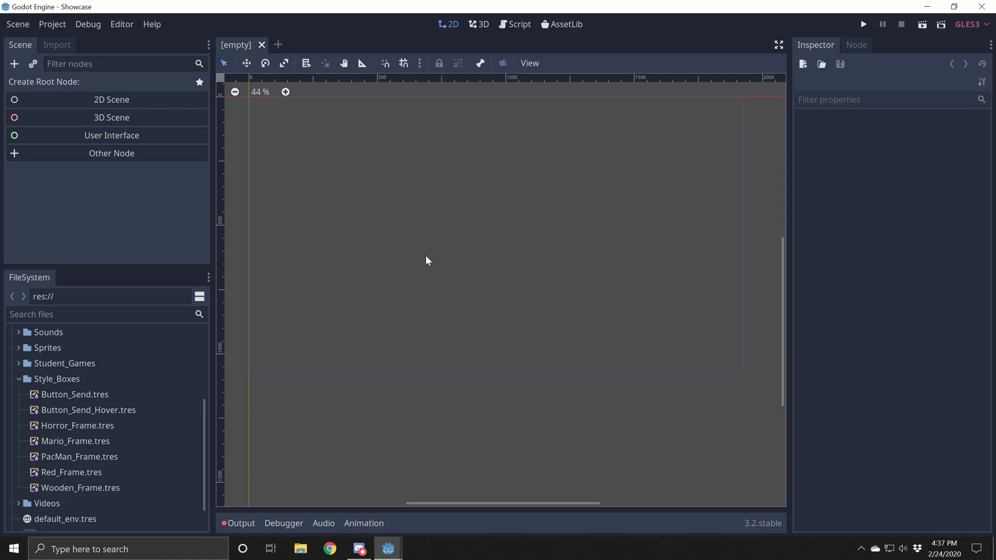
Create a User Interface root node and rename the Control node to 'Window'.
{"action": "left_click", "coordinate": [88, 137]}
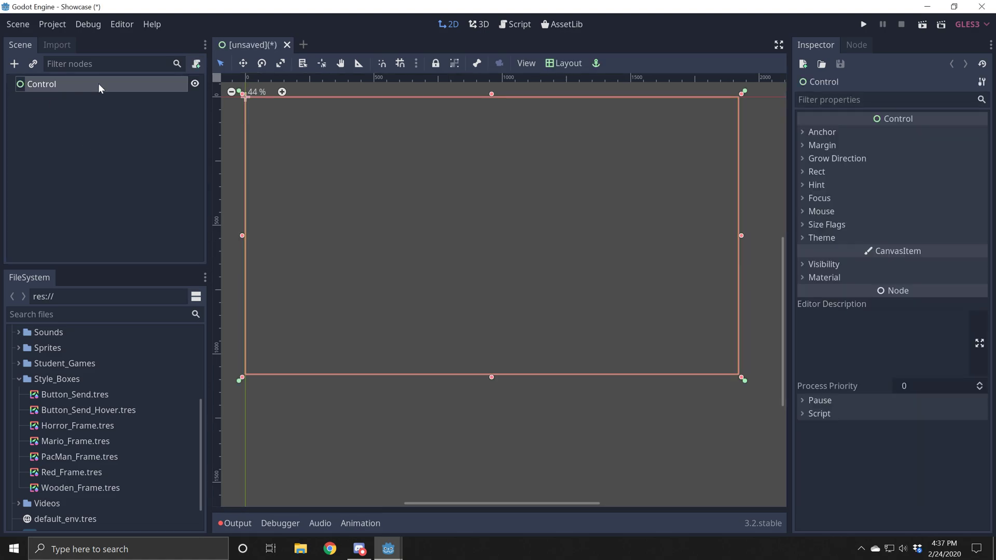
{"action": "scroll", "coordinate": [778, 218], "scroll_direction": "up", "scroll_amount": 2}
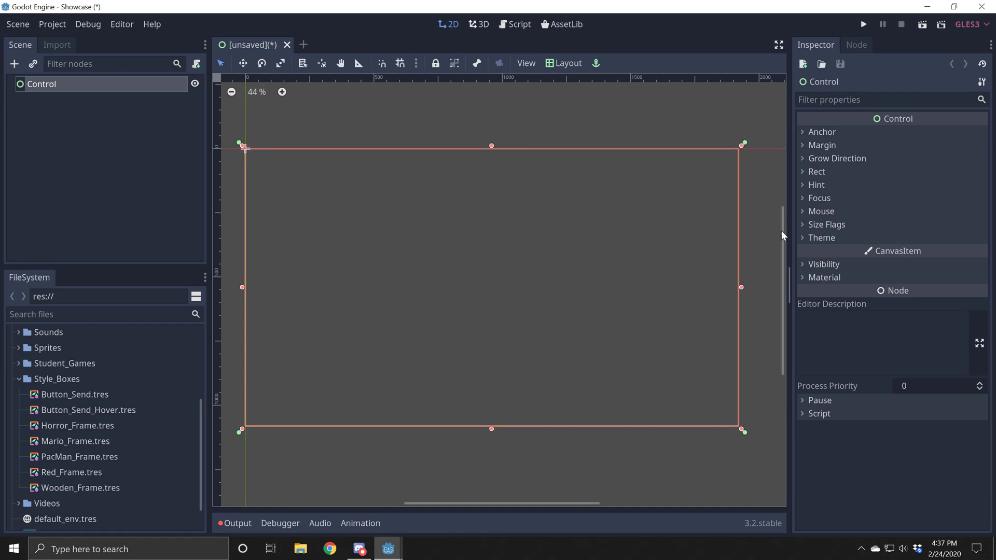
{"action": "double_click", "coordinate": [54, 84]}
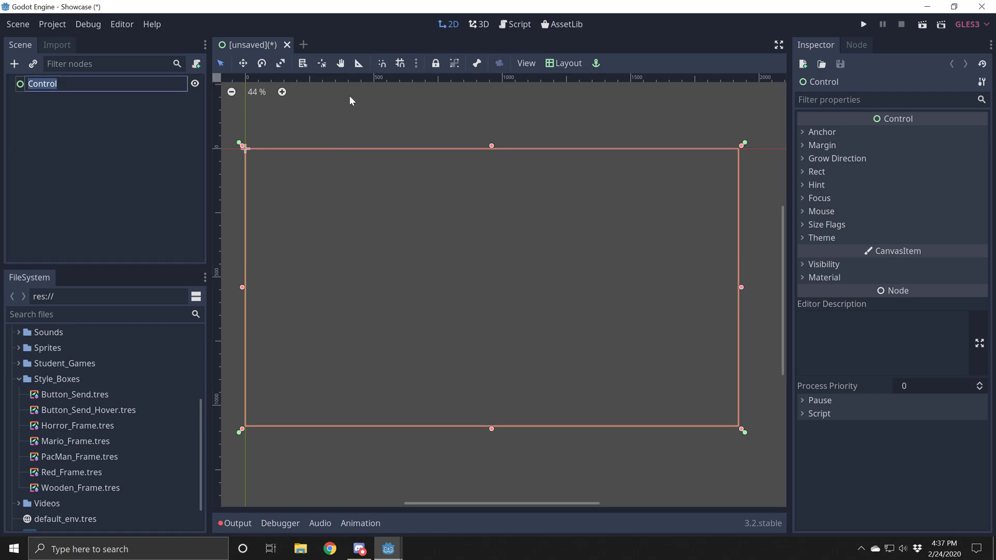
{"action": "type", "text": "Window"}
{"action": "left_click", "coordinate": [124, 176]}
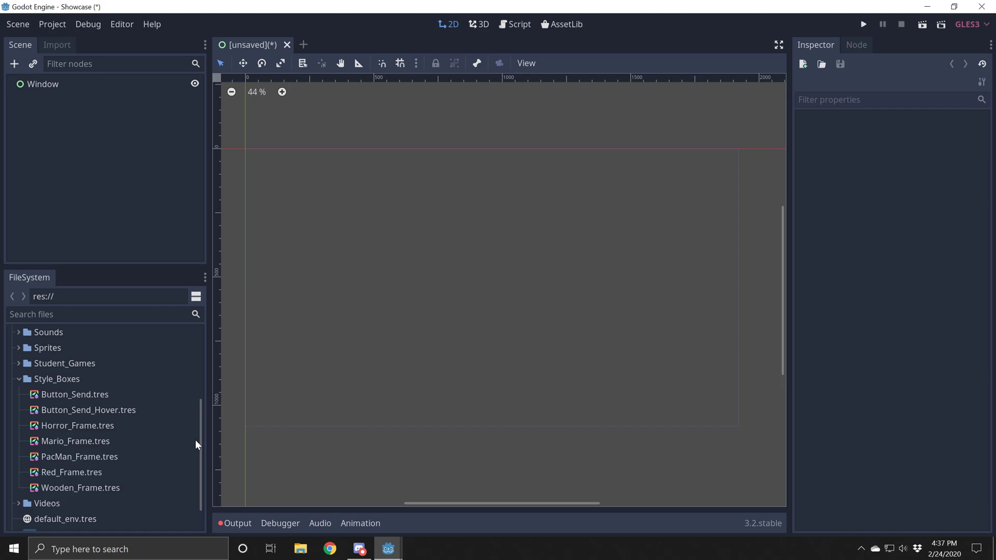
{"action": "scroll", "coordinate": [199, 442], "scroll_direction": "up", "scroll_amount": 2}
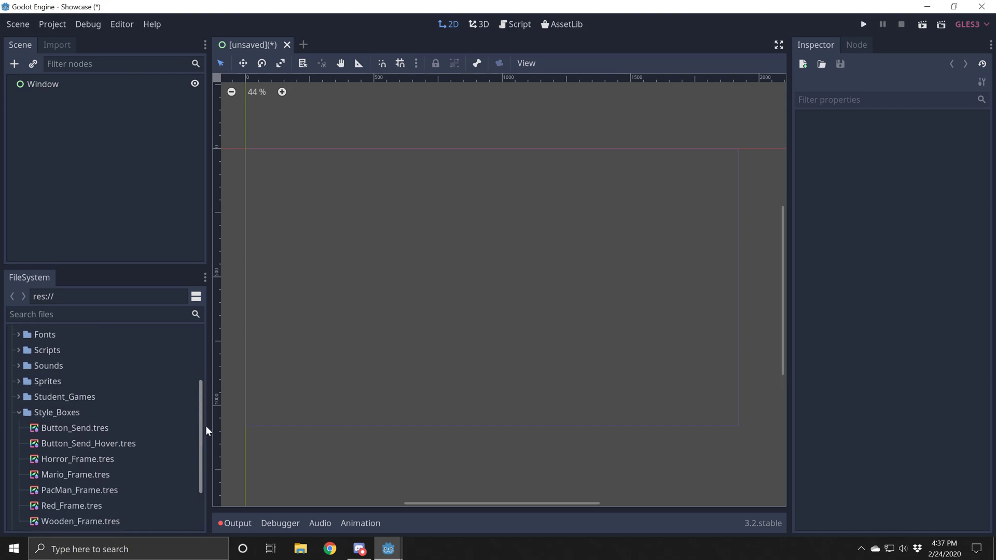
{"action": "scroll", "coordinate": [202, 430], "scroll_direction": "down", "scroll_amount": 3}
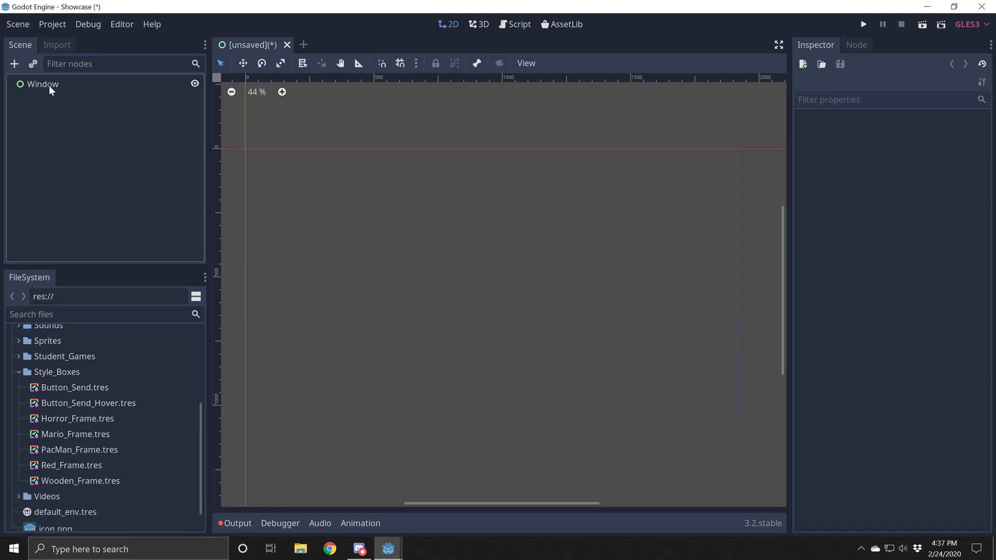
{"action": "left_click", "coordinate": [24, 25]}
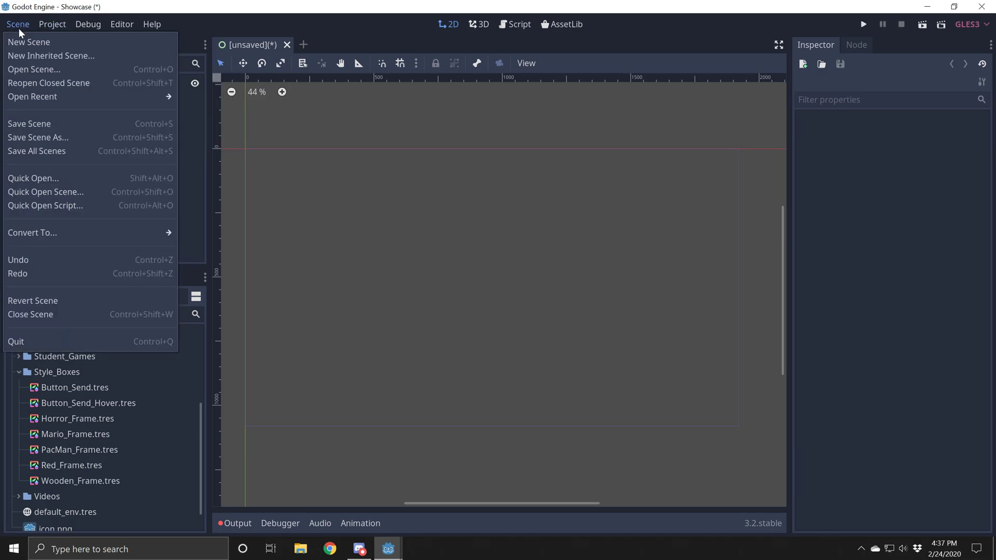
Save the scene as Test_TextBoxes.tscn in the 0Scenes/Text_Boxes folder.
{"action": "left_click", "coordinate": [49, 139]}
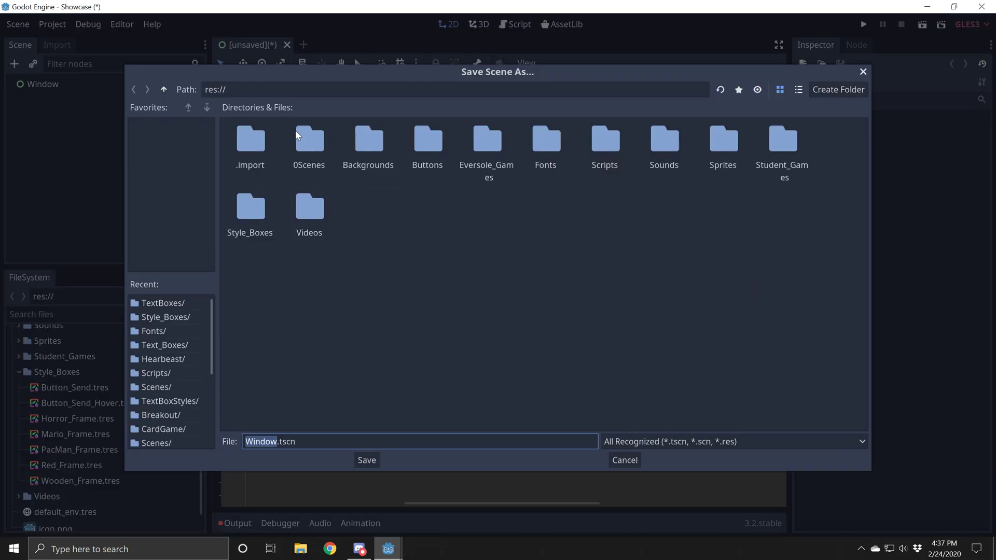
{"action": "double_click", "coordinate": [315, 139]}
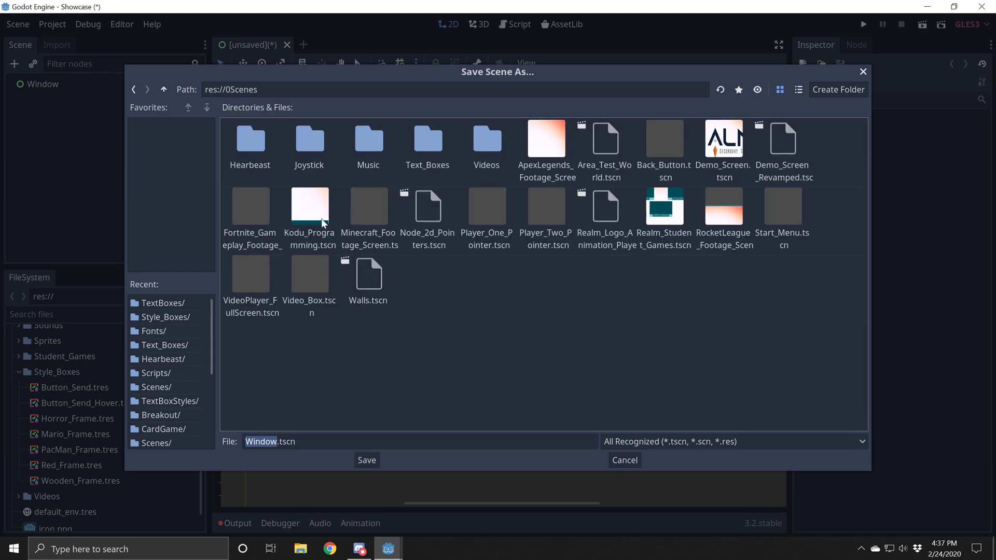
{"action": "double_click", "coordinate": [436, 154]}
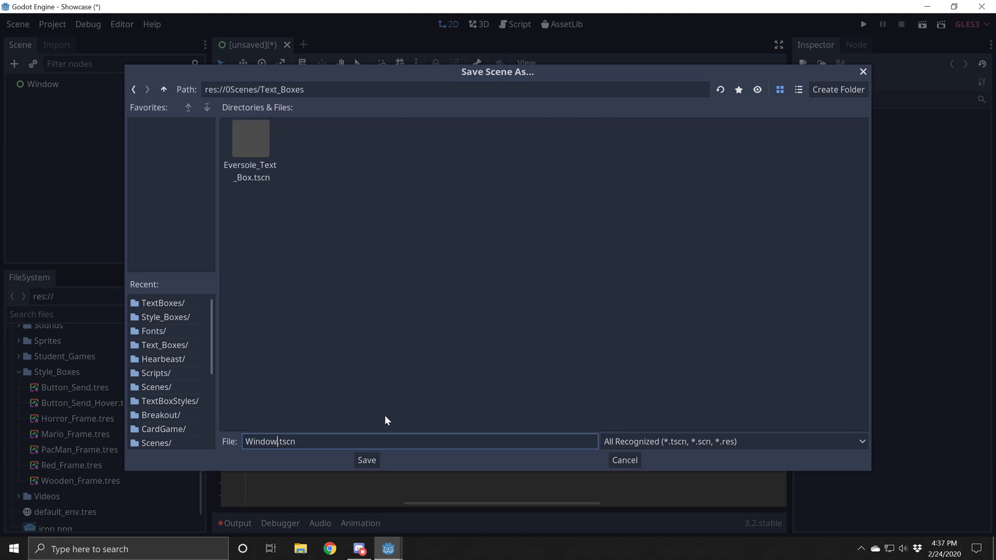
{"action": "key", "text": "BackSpace"}
{"action": "key", "text": "BackSpace"}
{"action": "key", "text": "BackSpace"}
{"action": "key", "text": "BackSpace"}
{"action": "key", "text": "BackSpace"}
{"action": "key", "text": "BackSpace"}
{"action": "key", "text": "BackSpace"}
{"action": "type", "text": "Test_TextBoxes"}
{"action": "left_click", "coordinate": [370, 457]}
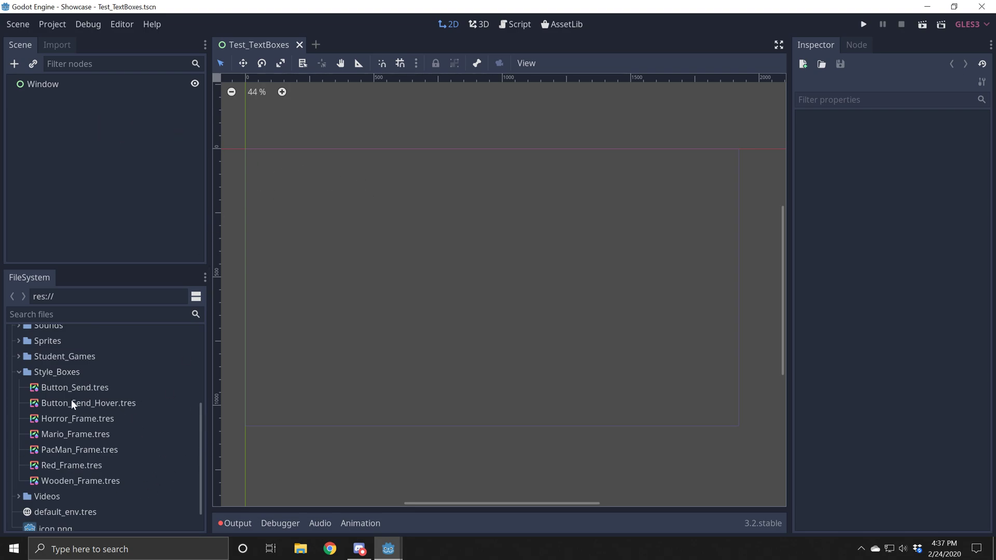
{"action": "left_click", "coordinate": [55, 390]}
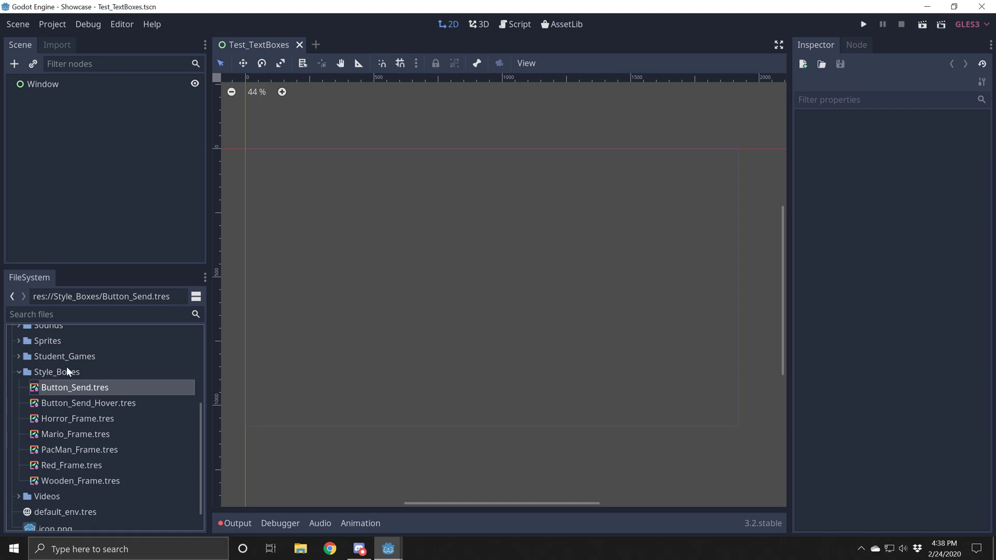
{"action": "scroll", "coordinate": [70, 397], "scroll_direction": "up", "scroll_amount": 4}
{"action": "scroll", "coordinate": [86, 419], "scroll_direction": "down", "scroll_amount": 3}
{"action": "left_click", "coordinate": [42, 427]}
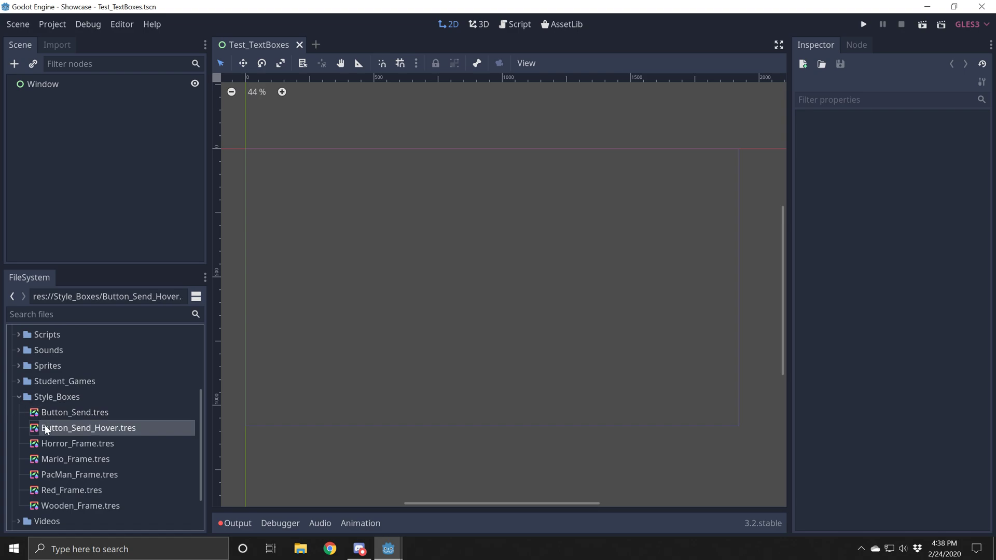
{"action": "left_click", "coordinate": [76, 473]}
{"action": "left_click", "coordinate": [86, 502]}
{"action": "left_click", "coordinate": [74, 454]}
{"action": "left_click", "coordinate": [85, 411]}
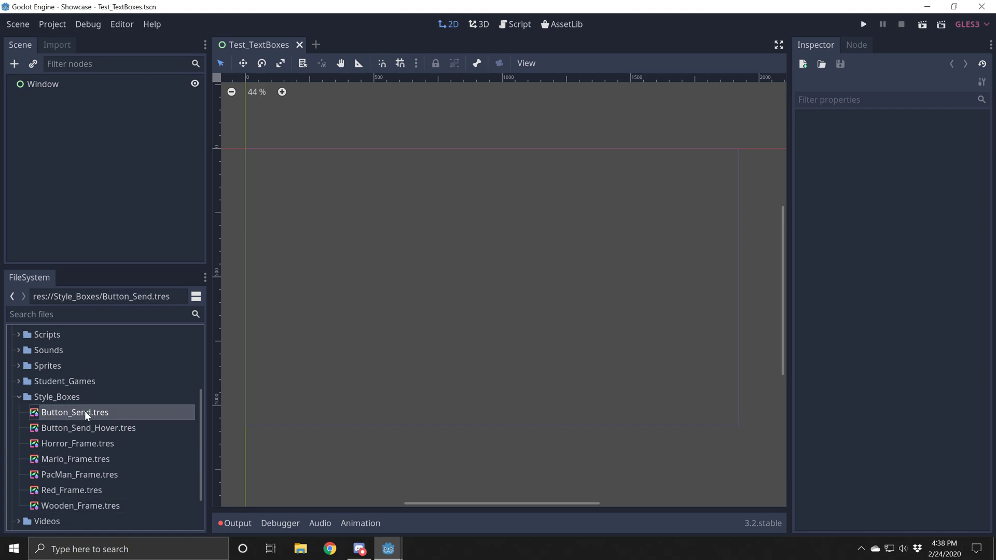
{"action": "left_click_drag", "start_coordinate": [202, 403], "coordinate": [203, 416]}
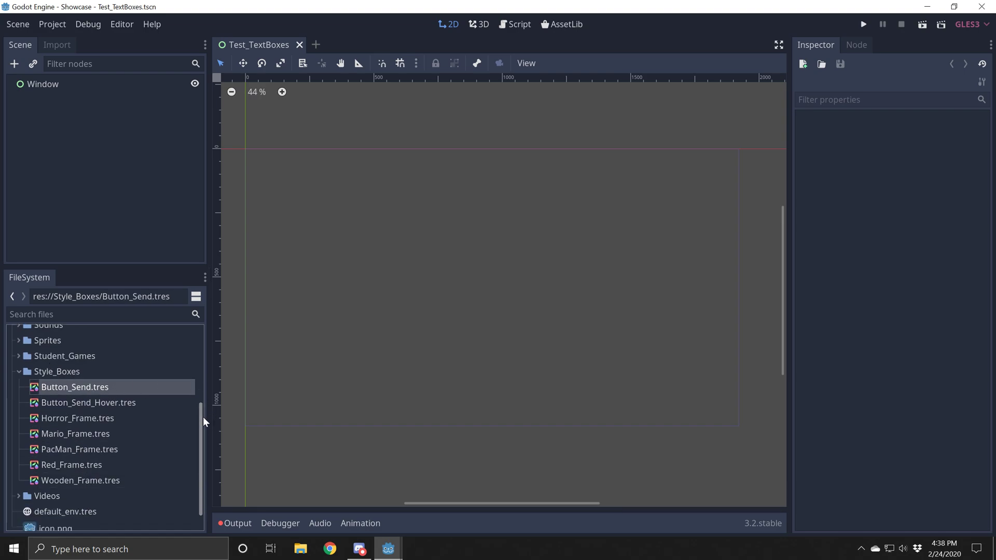
{"action": "left_click", "coordinate": [58, 369]}
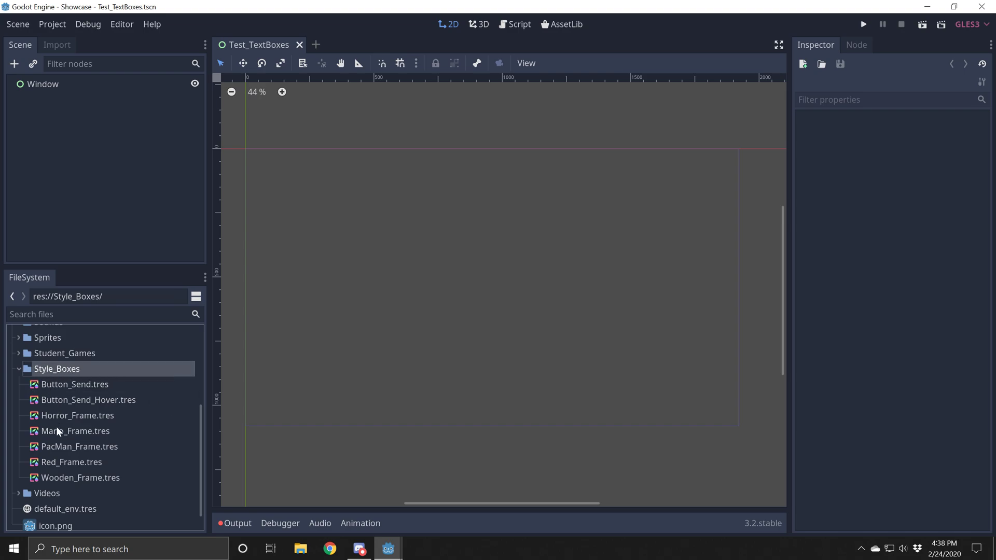
Create a new StyleBoxTexture resource in Style_Boxes, naming it Test_Texture.
{"action": "right_click", "coordinate": [50, 371]}
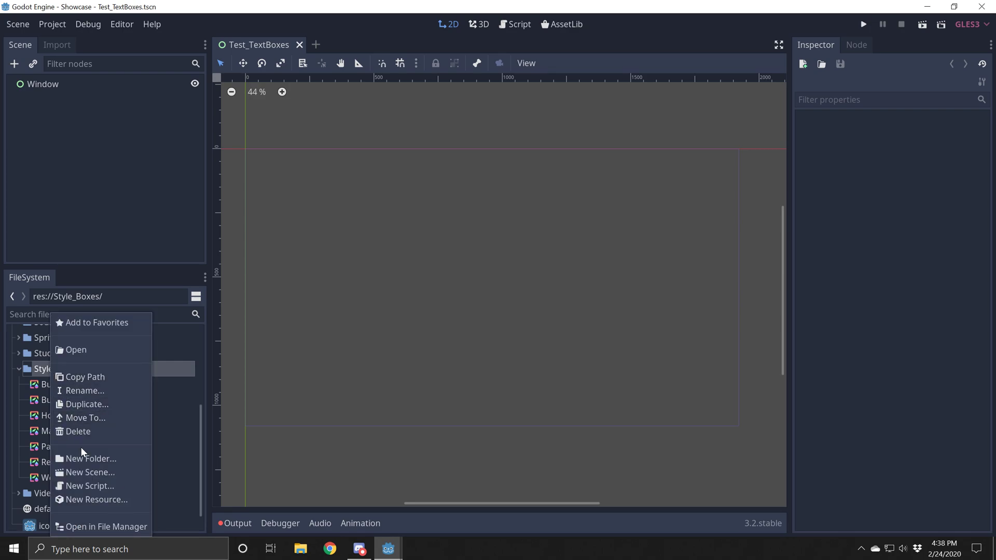
{"action": "left_click", "coordinate": [102, 501]}
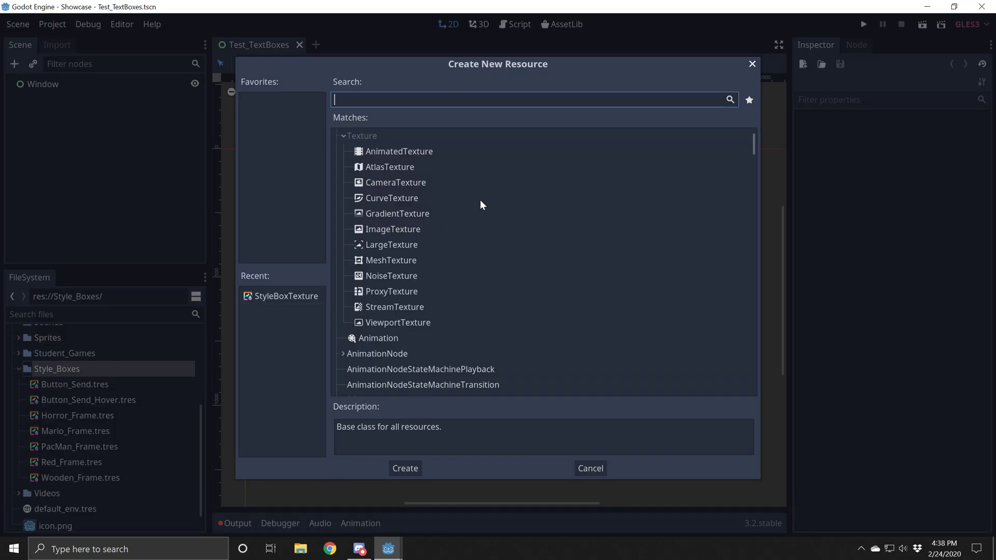
{"action": "type", "text": "st"}
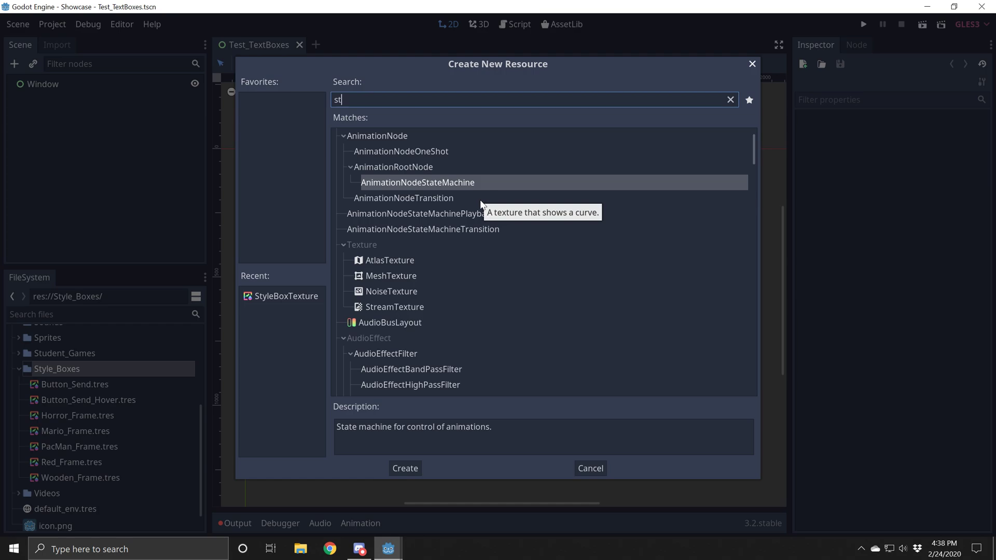
{"action": "type", "text": "yl"}
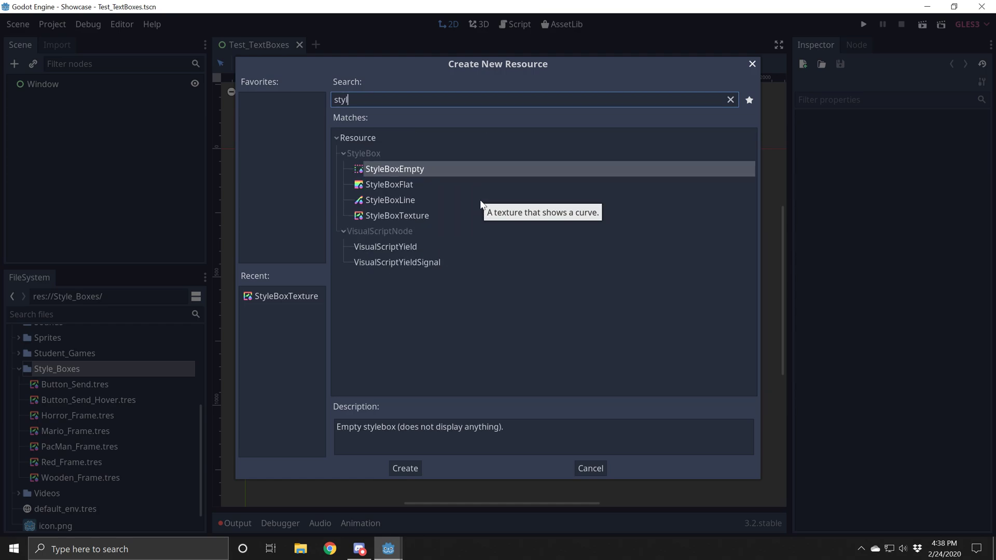
{"action": "left_click", "coordinate": [422, 220]}
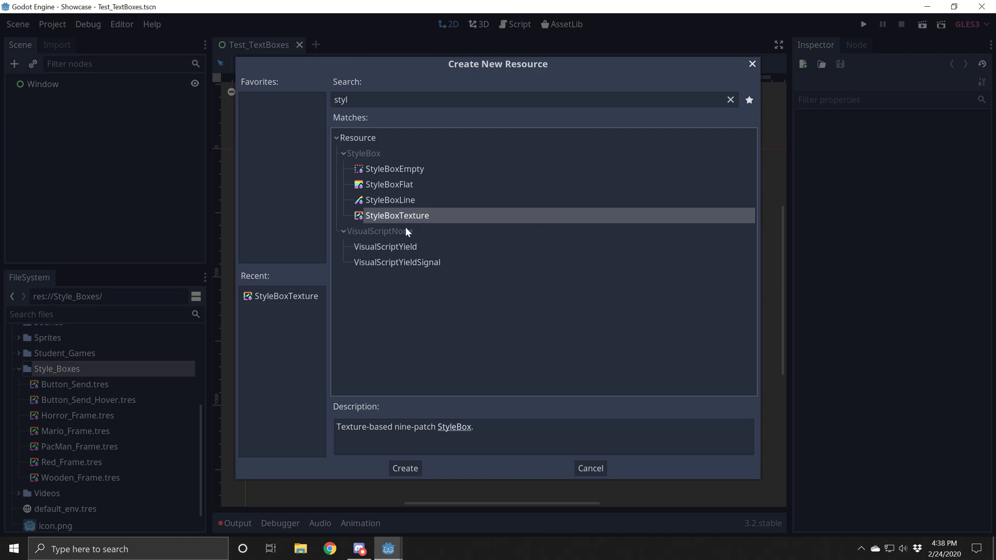
{"action": "double_click", "coordinate": [389, 216]}
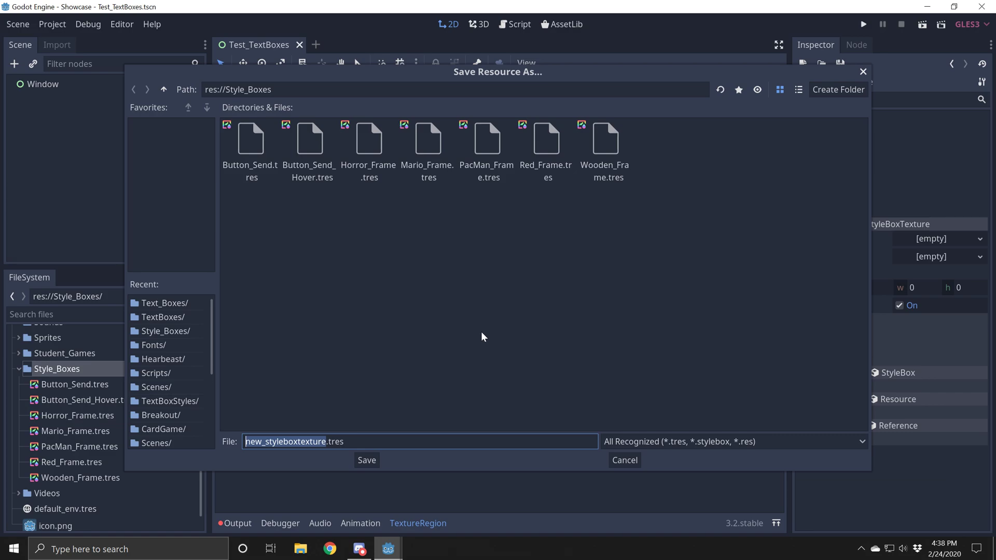
{"action": "type", "text": "Test"}
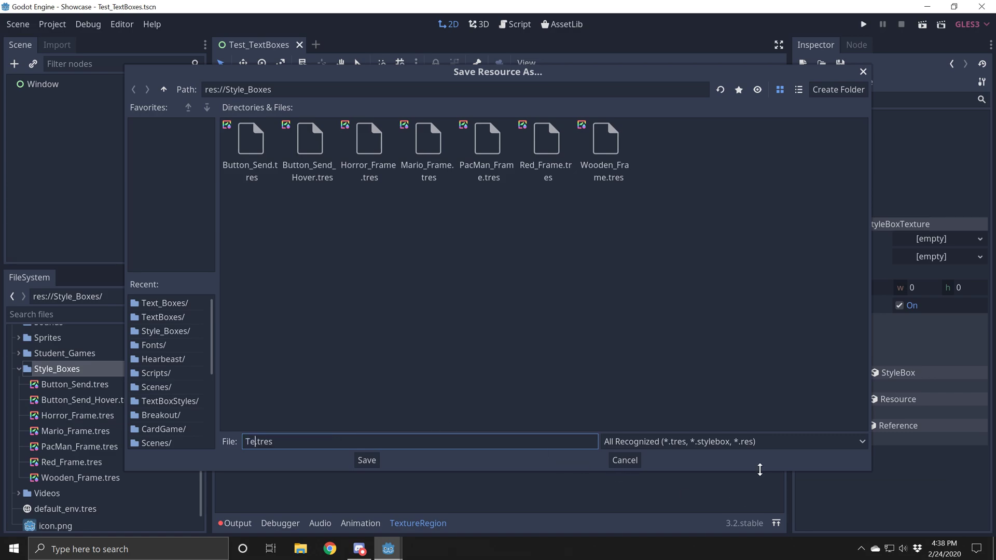
{"action": "key", "text": "BackSpace"}
{"action": "type", "text": "_Texture"}
Save the resource as Test_Texture.tres and open it in the Inspector.
{"action": "left_click", "coordinate": [367, 460]}
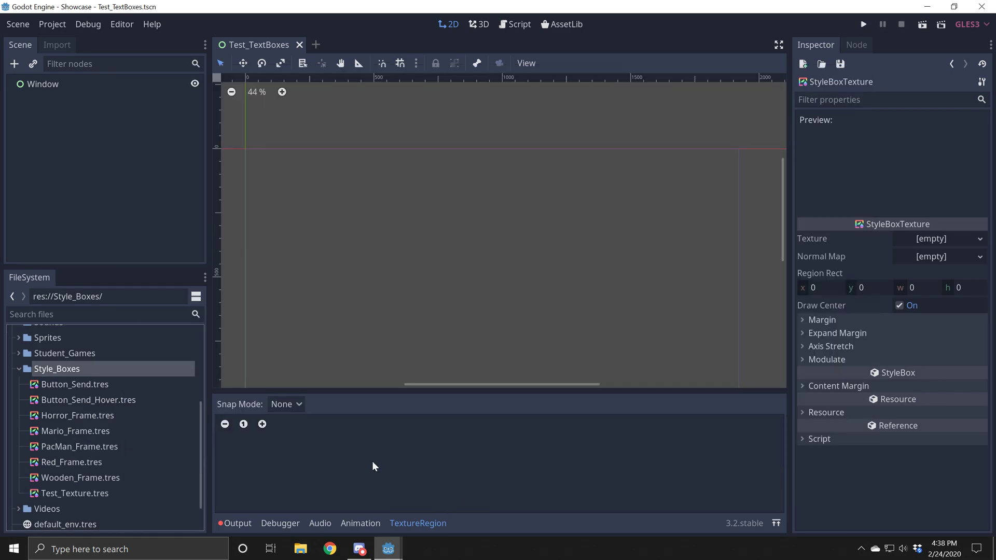
{"action": "left_click", "coordinate": [74, 494]}
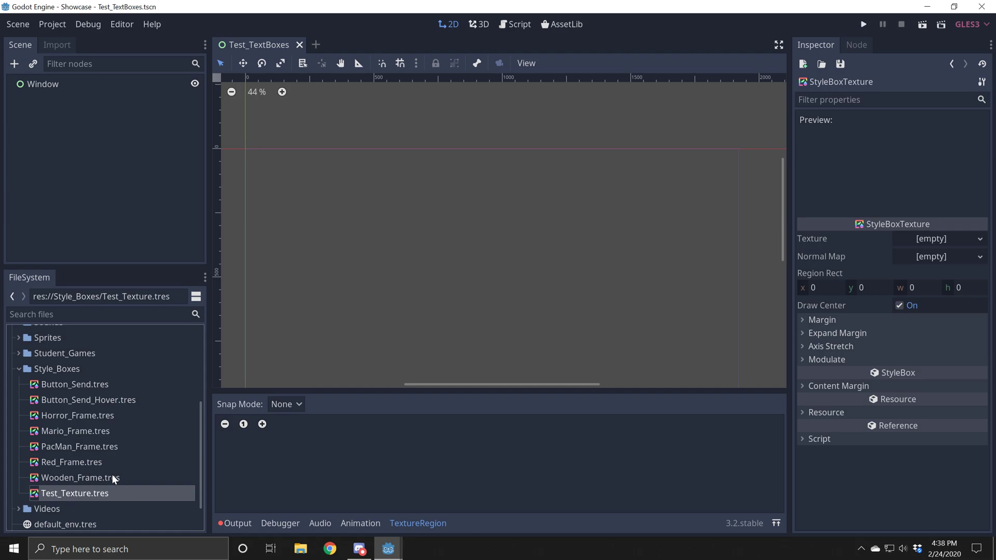
{"action": "double_click", "coordinate": [74, 493]}
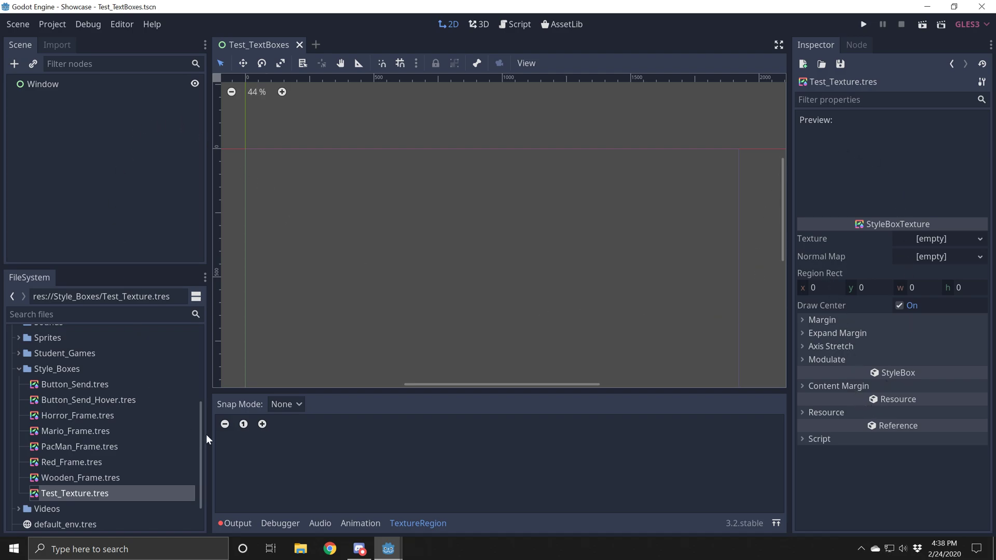
{"action": "left_click_drag", "start_coordinate": [201, 437], "coordinate": [204, 357]}
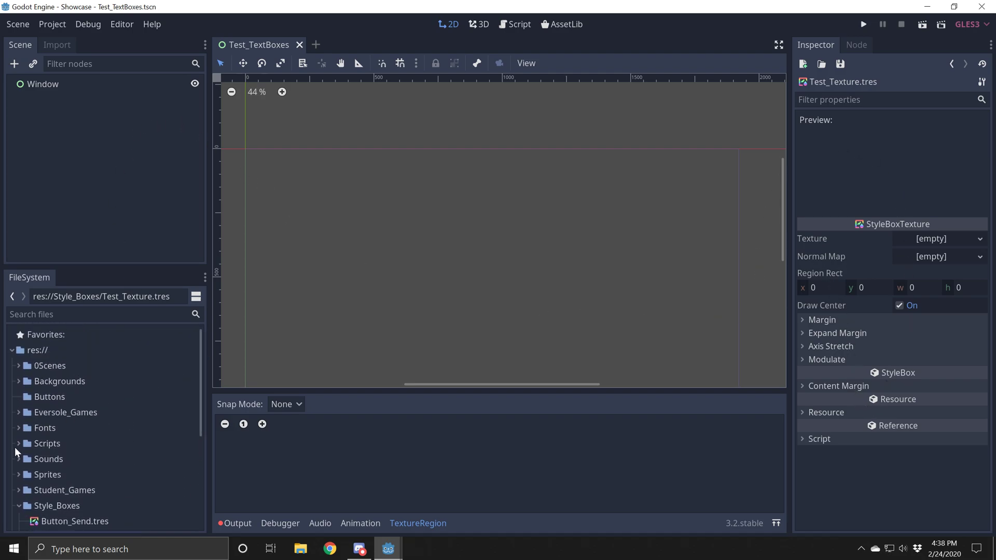
Assign Sprites/Frame/Pacman Frame.png as the Texture of Test_Texture.tres.
{"action": "left_click", "coordinate": [19, 473]}
{"action": "scroll", "coordinate": [78, 446], "scroll_direction": "down", "scroll_amount": 5}
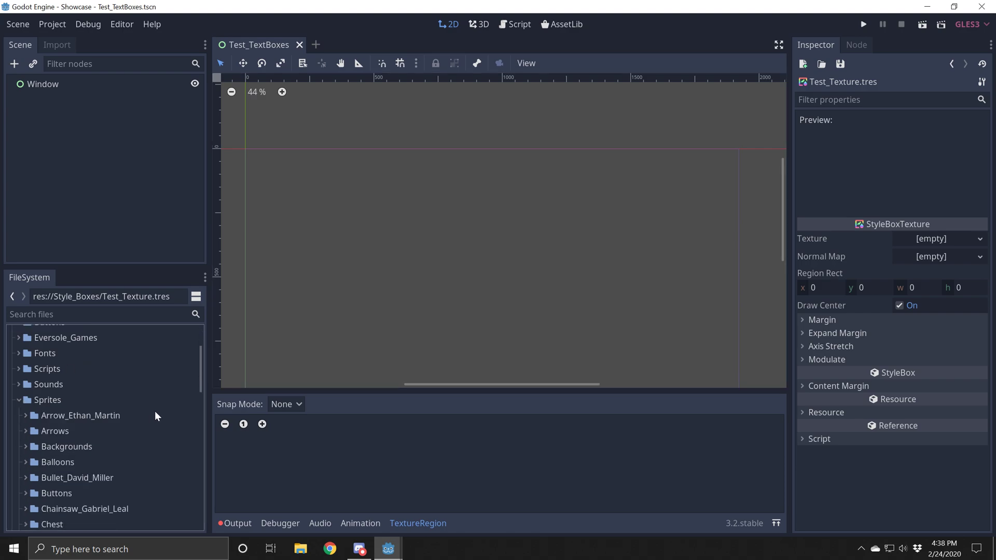
{"action": "scroll", "coordinate": [87, 424], "scroll_direction": "down", "scroll_amount": 1}
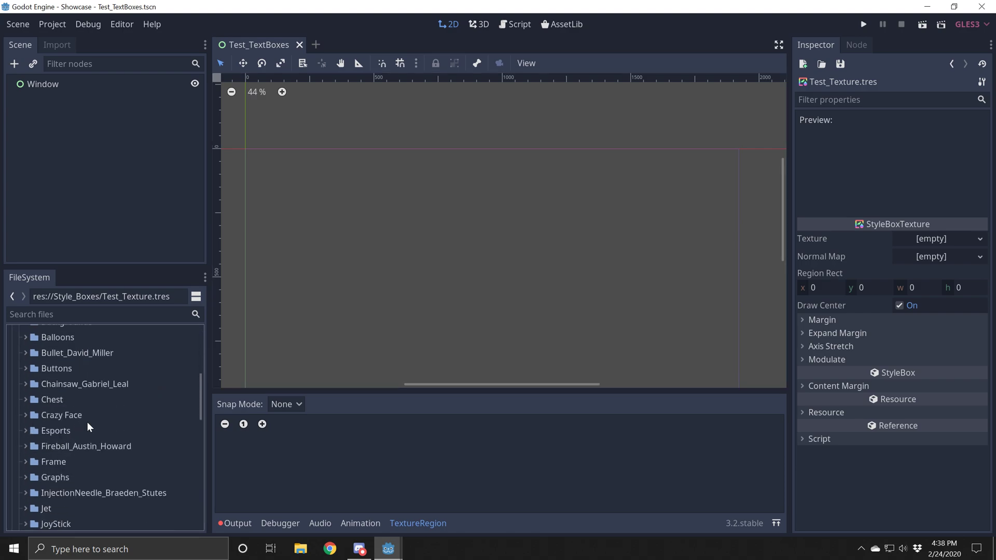
{"action": "left_click", "coordinate": [26, 462]}
{"action": "scroll", "coordinate": [123, 420], "scroll_direction": "down", "scroll_amount": 6}
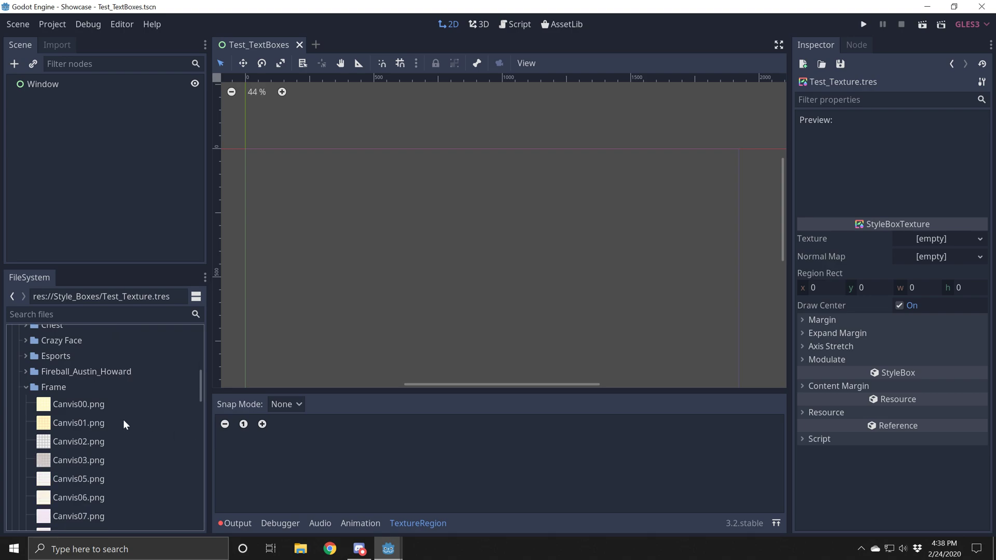
{"action": "scroll", "coordinate": [135, 415], "scroll_direction": "down", "scroll_amount": 9}
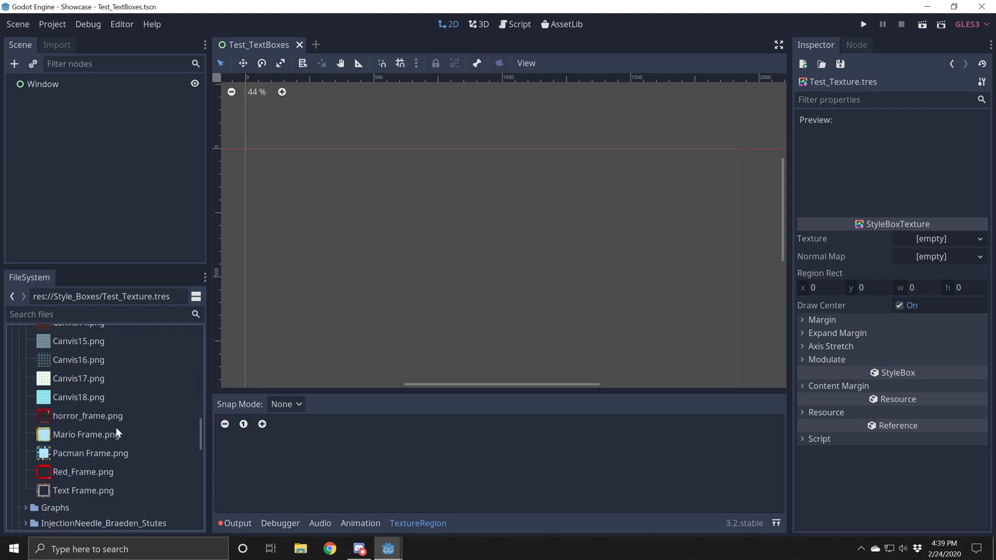
{"action": "left_click", "coordinate": [49, 449]}
{"action": "left_click", "coordinate": [95, 492]}
{"action": "left_click", "coordinate": [67, 452]}
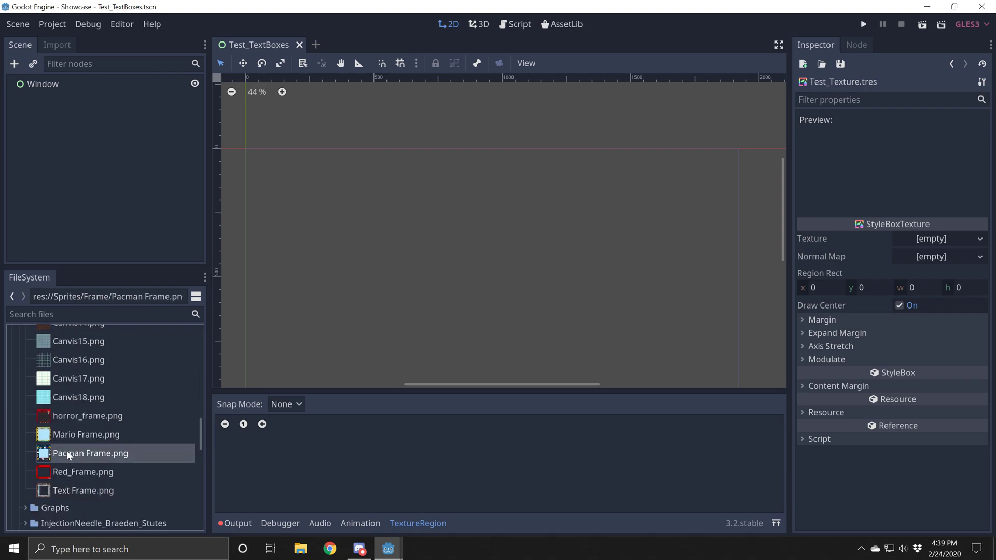
{"action": "left_click_drag", "start_coordinate": [59, 455], "coordinate": [936, 239]}
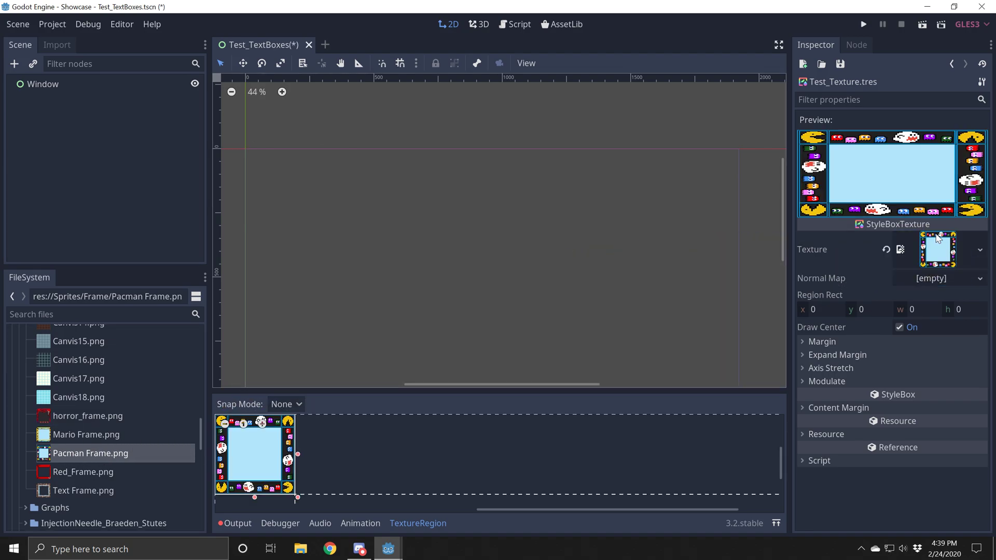
{"action": "left_click_drag", "start_coordinate": [407, 391], "coordinate": [456, 219]}
Set the TextureRegion Snap Mode to Pixel Snap.
{"action": "mouse_move", "coordinate": [209, 314]}
{"action": "left_mouse_down"}
{"action": "mouse_move", "coordinate": [154, 313]}
{"action": "mouse_move", "coordinate": [192, 311]}
{"action": "left_mouse_up"}
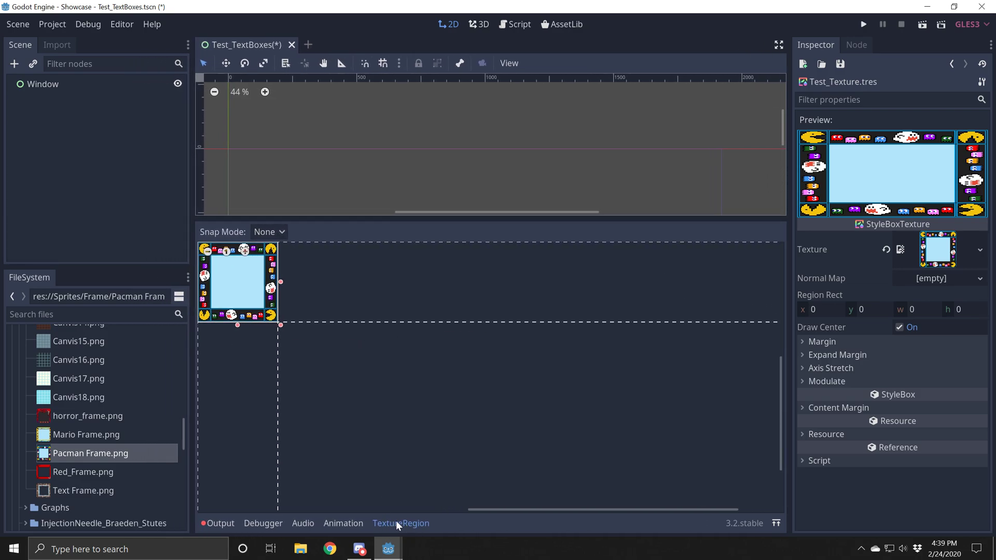
{"action": "left_click", "coordinate": [277, 235]}
{"action": "left_click", "coordinate": [280, 267]}
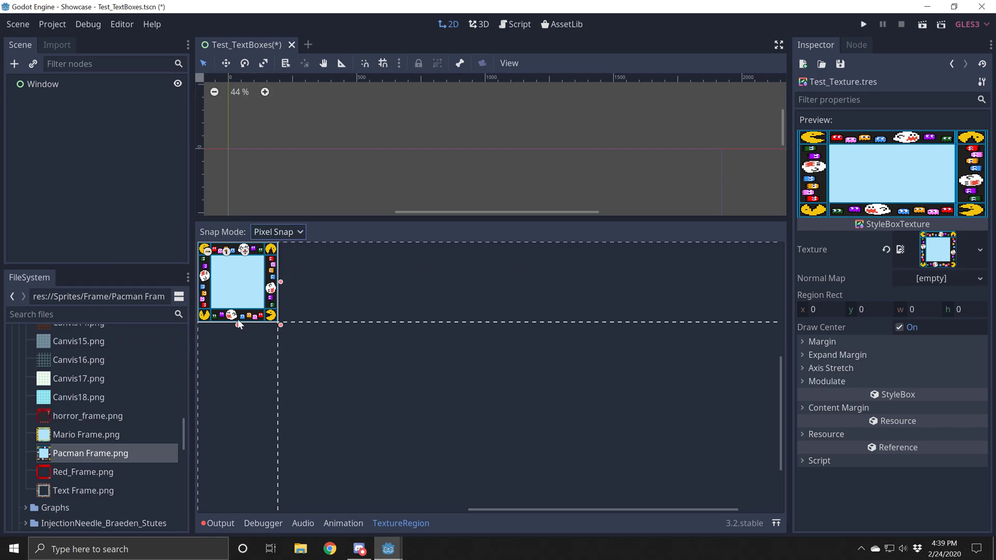
Drag the top and right margin guides onto the Pac-Man frame's border edges.
{"action": "left_click_drag", "start_coordinate": [486, 512], "coordinate": [430, 512]}
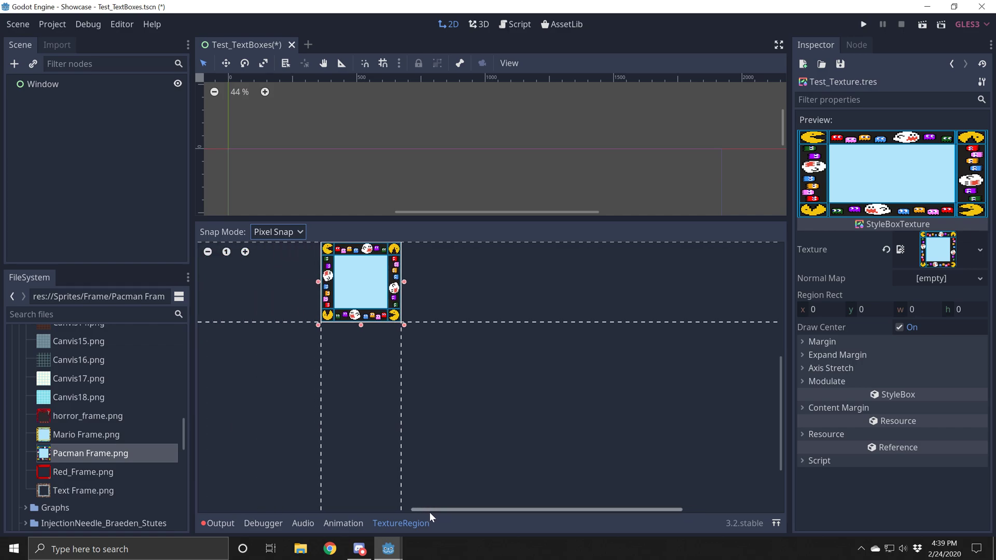
{"action": "left_click_drag", "start_coordinate": [781, 379], "coordinate": [784, 345]}
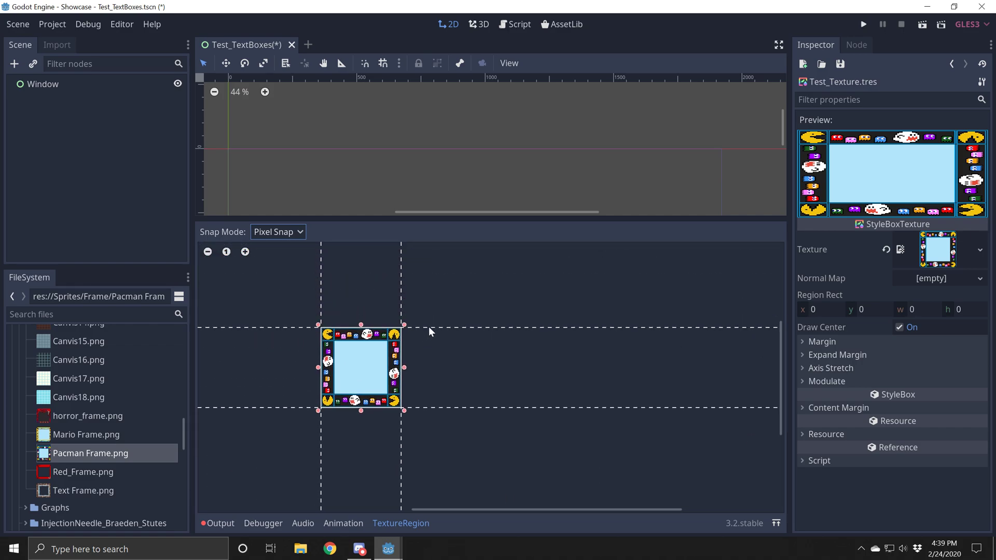
{"action": "left_click_drag", "start_coordinate": [431, 329], "coordinate": [434, 341]}
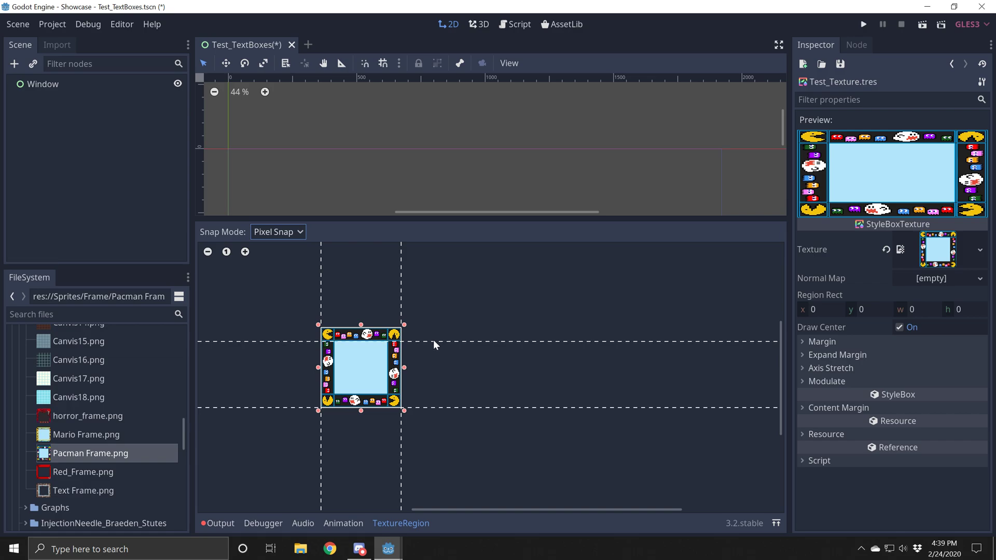
{"action": "scroll", "coordinate": [434, 343], "scroll_direction": "up", "scroll_amount": 2}
{"action": "scroll", "coordinate": [454, 343], "scroll_direction": "up", "scroll_amount": 3}
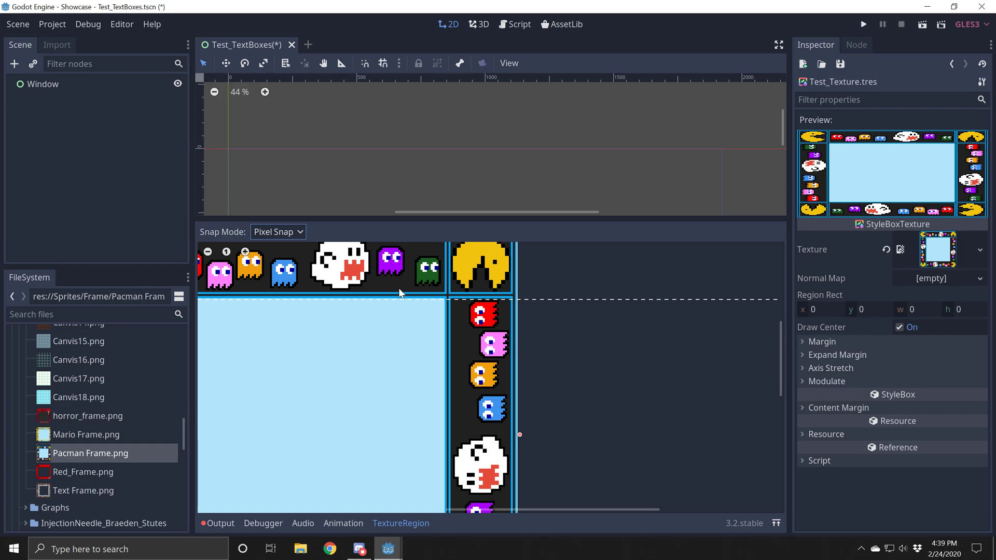
{"action": "scroll", "coordinate": [400, 293], "scroll_direction": "down", "scroll_amount": 3}
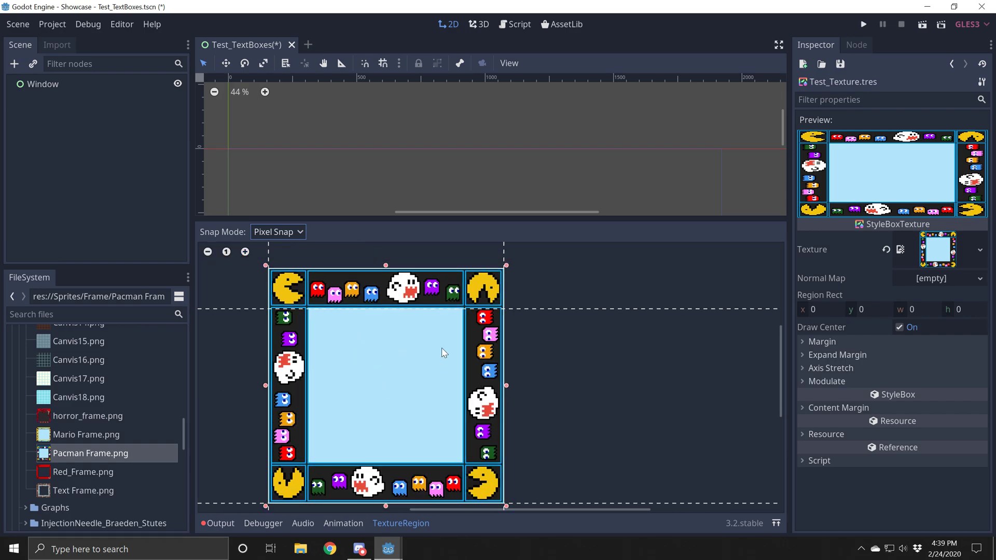
{"action": "left_click_drag", "start_coordinate": [506, 252], "coordinate": [464, 256]}
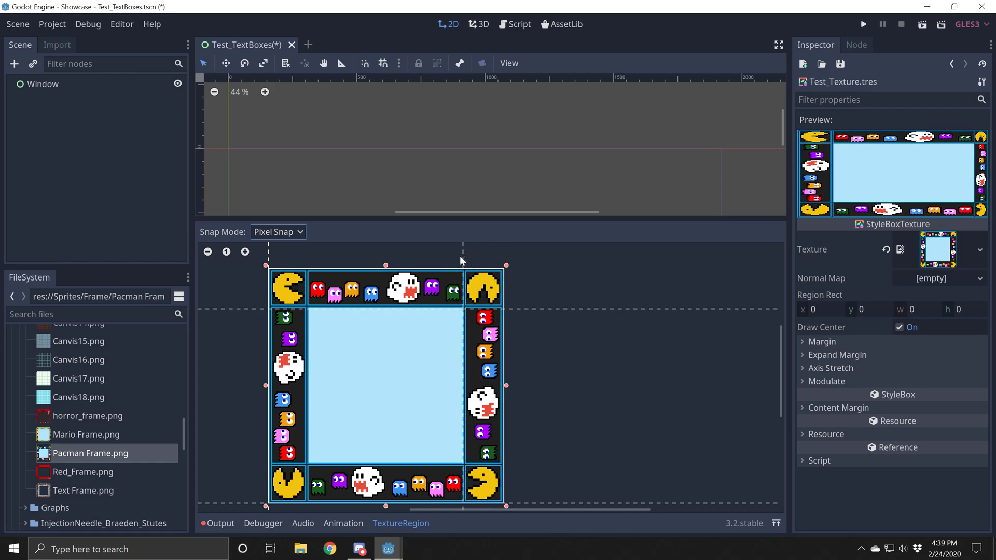
Set all four style box margins to 20, undoing an accidental region collapse.
{"action": "left_click", "coordinate": [803, 343]}
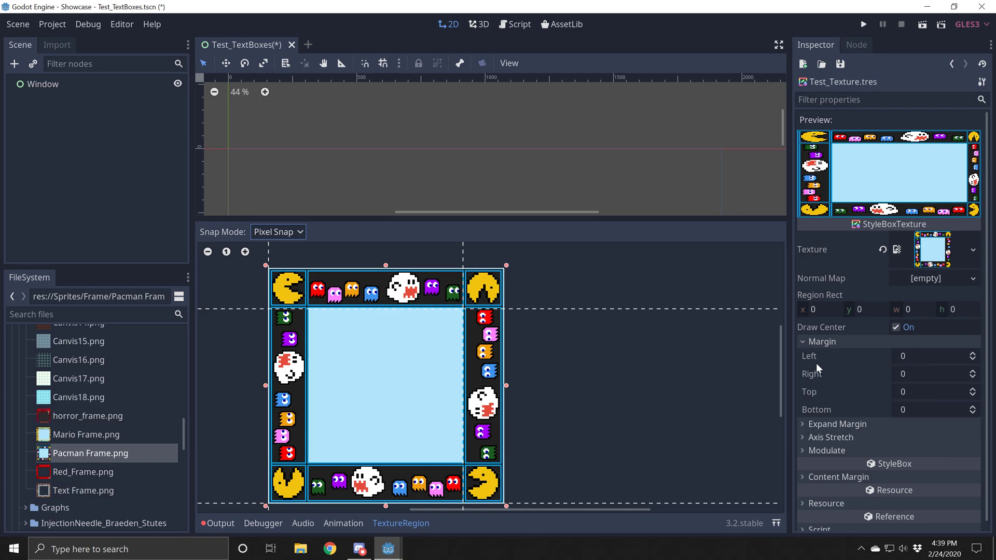
{"action": "left_click", "coordinate": [935, 358]}
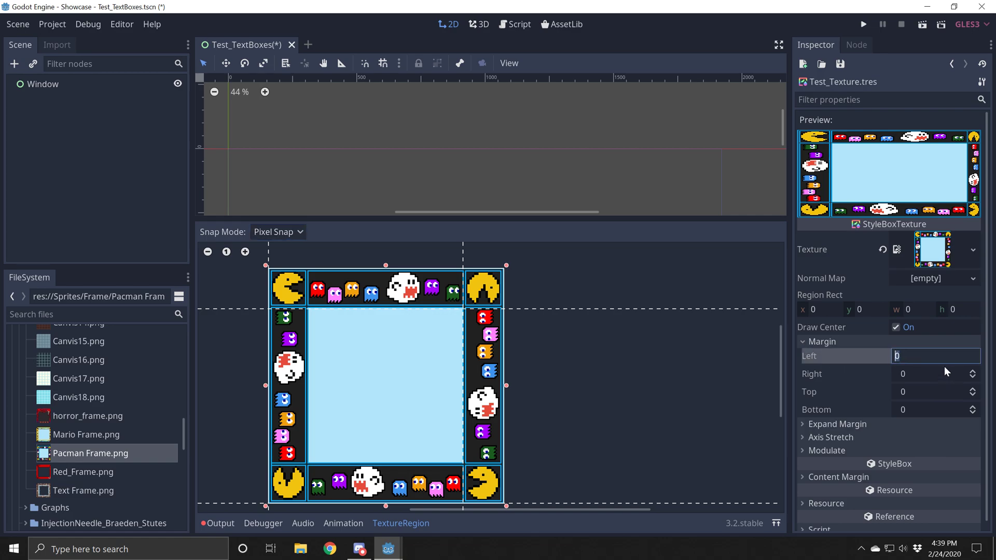
{"action": "type", "text": "20"}
{"action": "key", "text": "Return"}
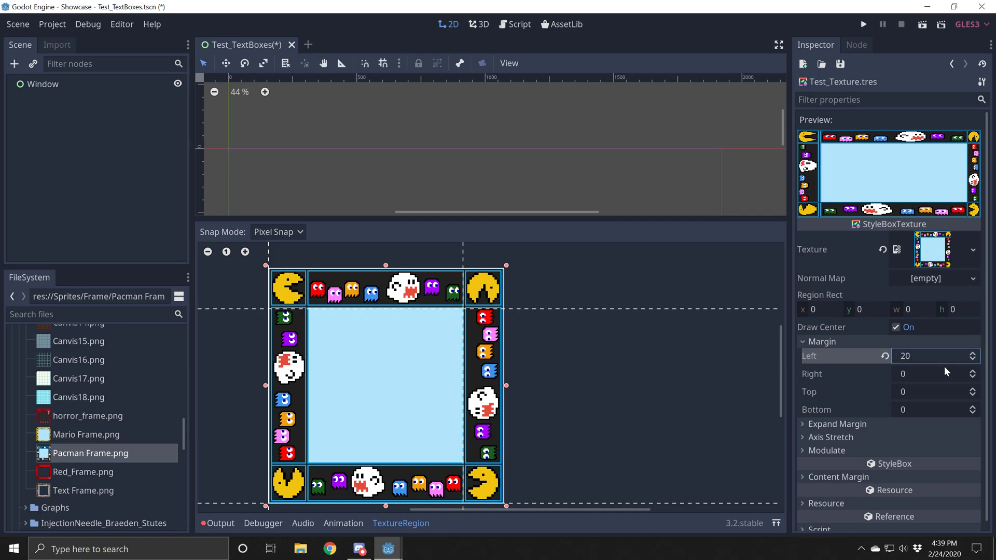
{"action": "key", "text": "Tab"}
{"action": "type", "text": "20"}
{"action": "key", "text": "Tab"}
{"action": "type", "text": "20"}
{"action": "key", "text": "Tab"}
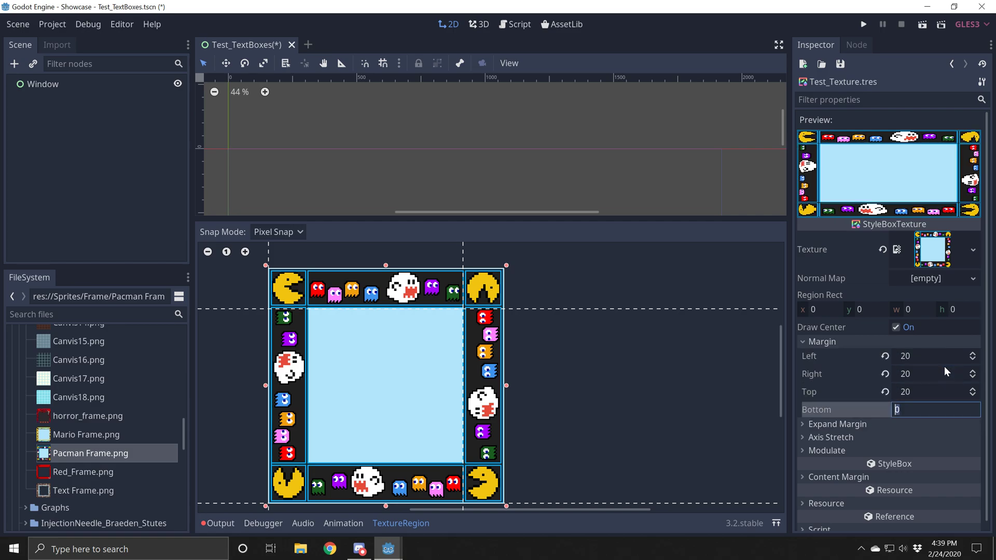
{"action": "type", "text": "20"}
{"action": "key", "text": "Return"}
{"action": "left_click", "coordinate": [654, 341]}
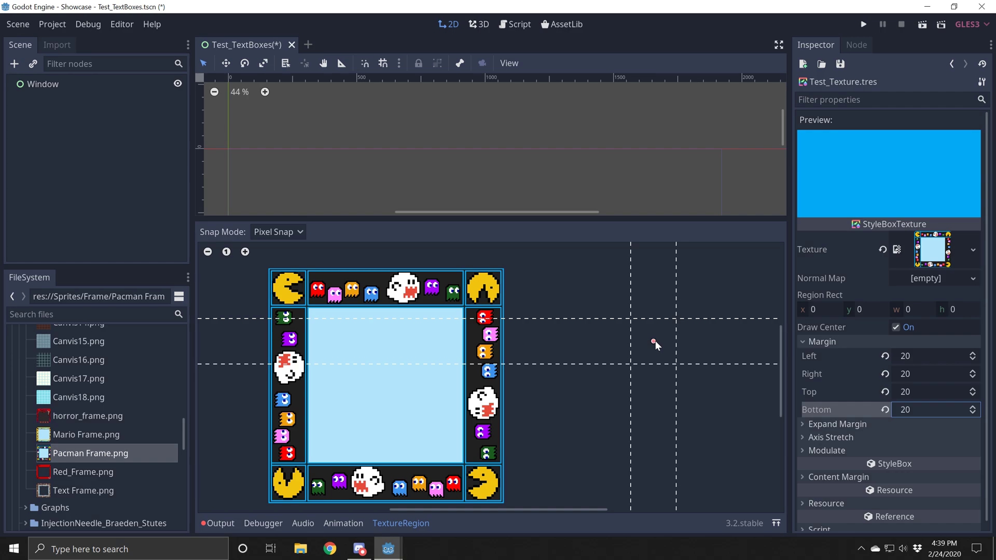
{"action": "key", "text": "ctrl+z"}
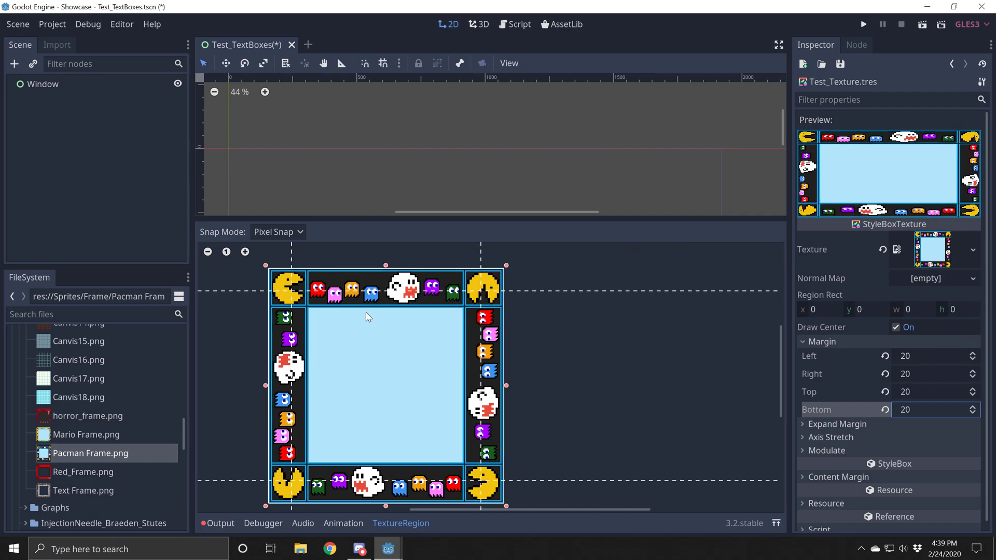
Change the margins to 25, then set all four to 30.
{"action": "left_click", "coordinate": [934, 361]}
{"action": "type", "text": "25"}
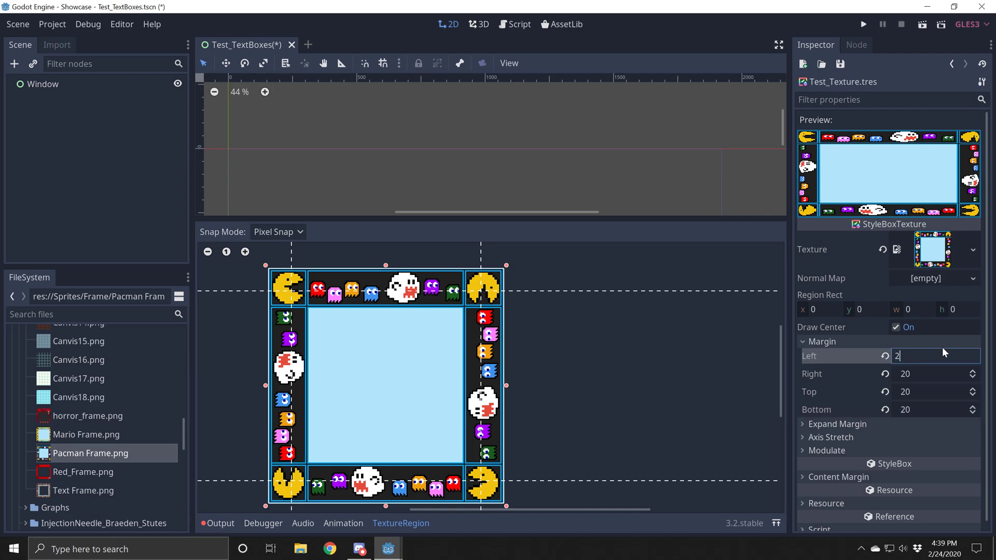
{"action": "key", "text": "Tab"}
{"action": "type", "text": "25"}
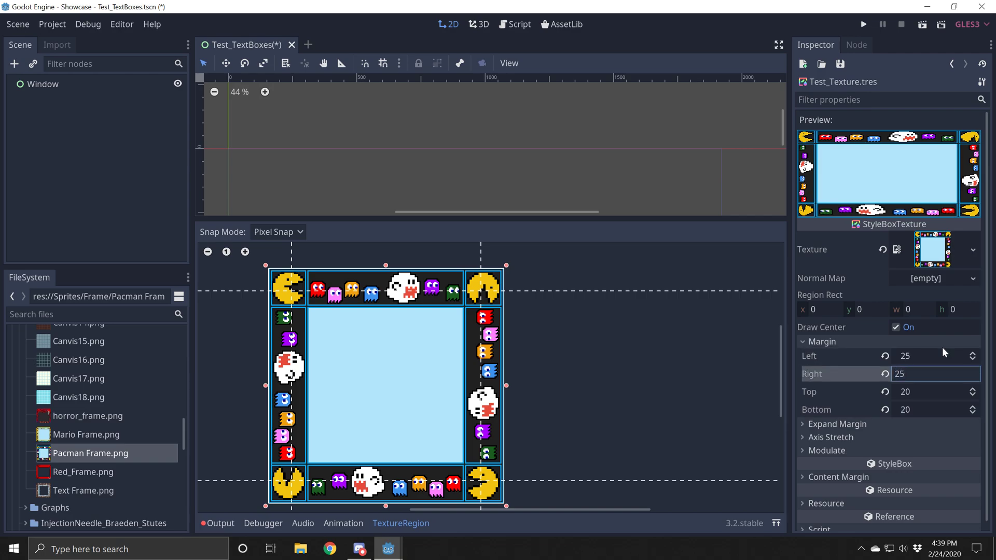
{"action": "left_click", "coordinate": [955, 358]}
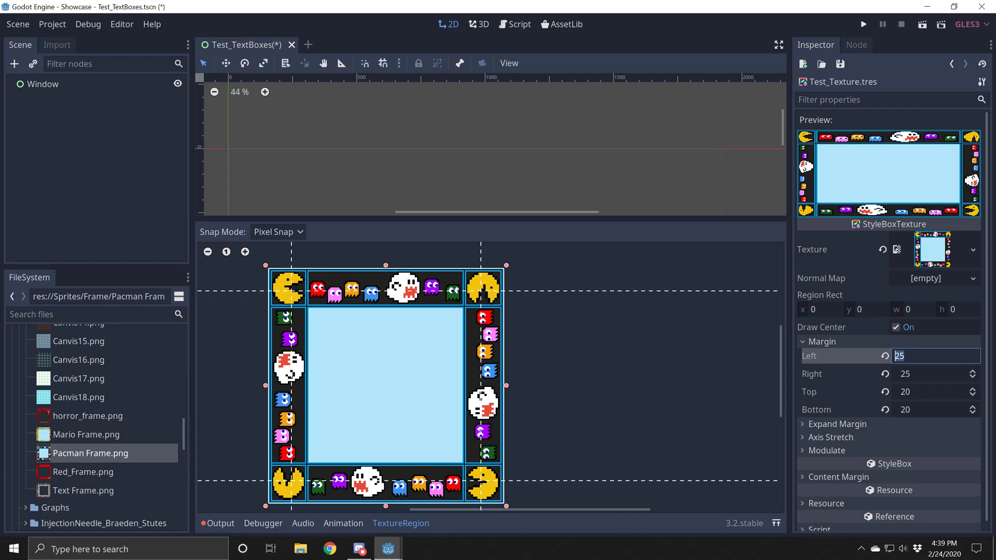
{"action": "type", "text": "30"}
{"action": "key", "text": "Tab"}
{"action": "type", "text": "30"}
{"action": "key", "text": "Tab"}
{"action": "type", "text": "30"}
{"action": "key", "text": "Tab"}
{"action": "type", "text": "03"}
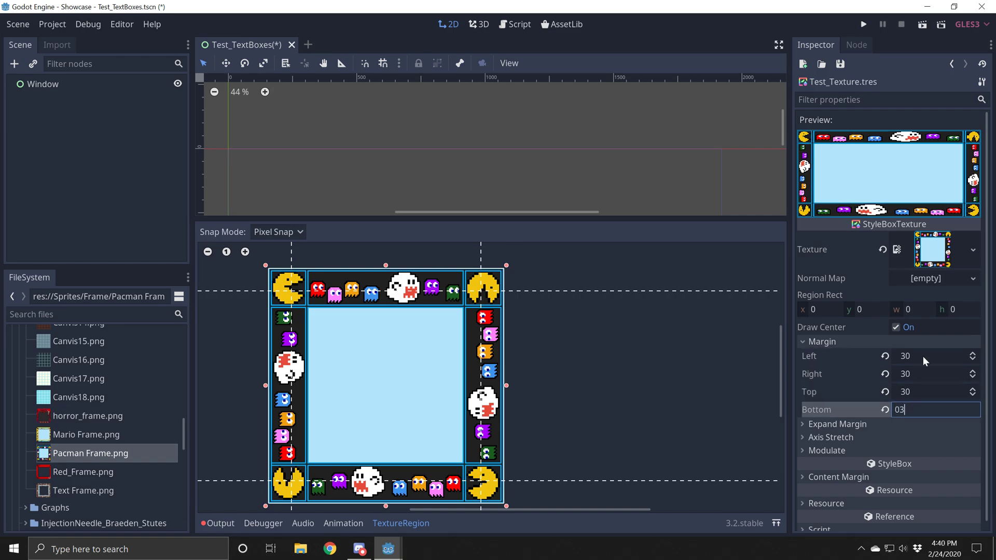
{"action": "key", "text": "BackSpace"}
{"action": "key", "text": "BackSpace"}
{"action": "type", "text": "30"}
{"action": "key", "text": "Return"}
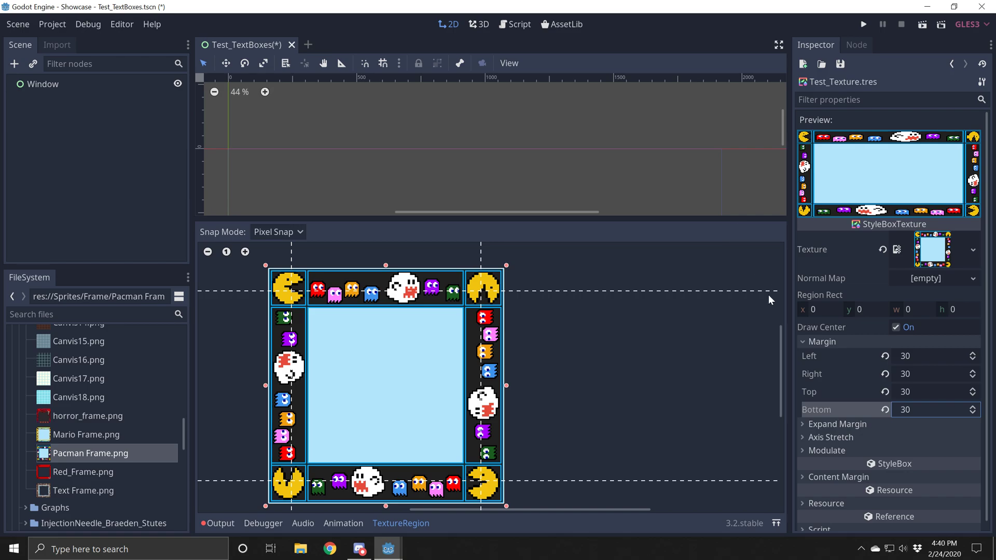
Set the style box margins to 36.
{"action": "left_click", "coordinate": [931, 358]}
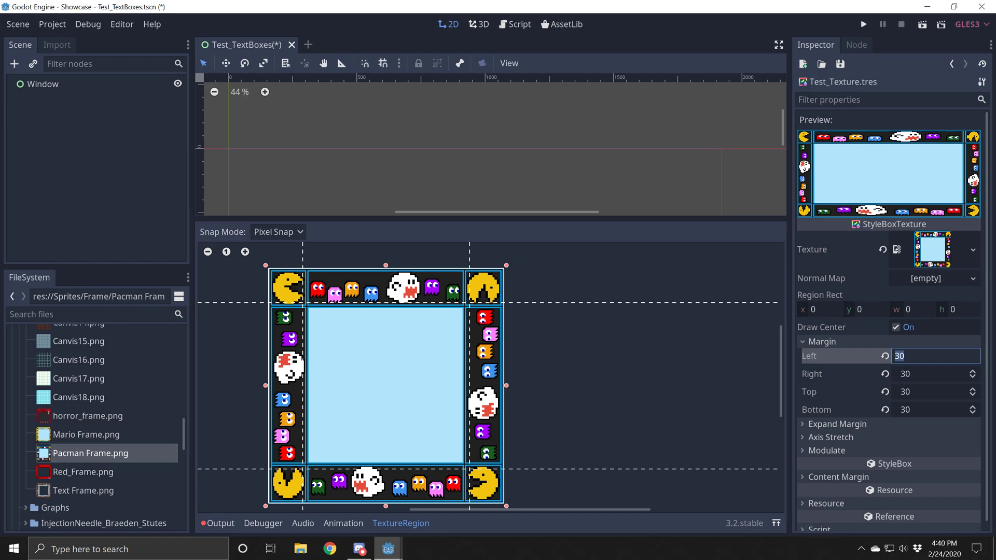
{"action": "type", "text": "36"}
{"action": "key", "text": "Tab"}
{"action": "type", "text": "36"}
{"action": "key", "text": "Tab"}
{"action": "type", "text": "36"}
{"action": "key", "text": "Tab"}
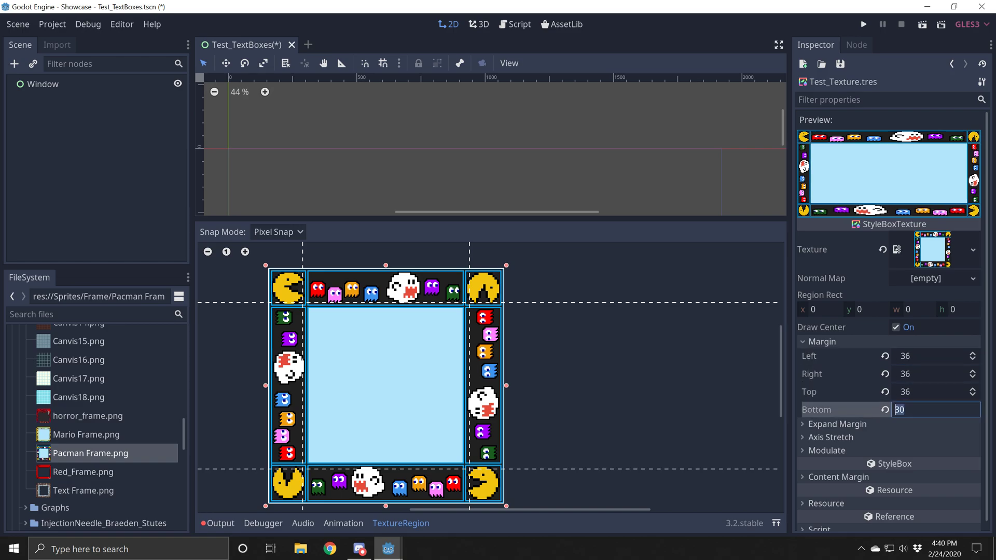
{"action": "type", "text": "36"}
{"action": "key", "text": "Return"}
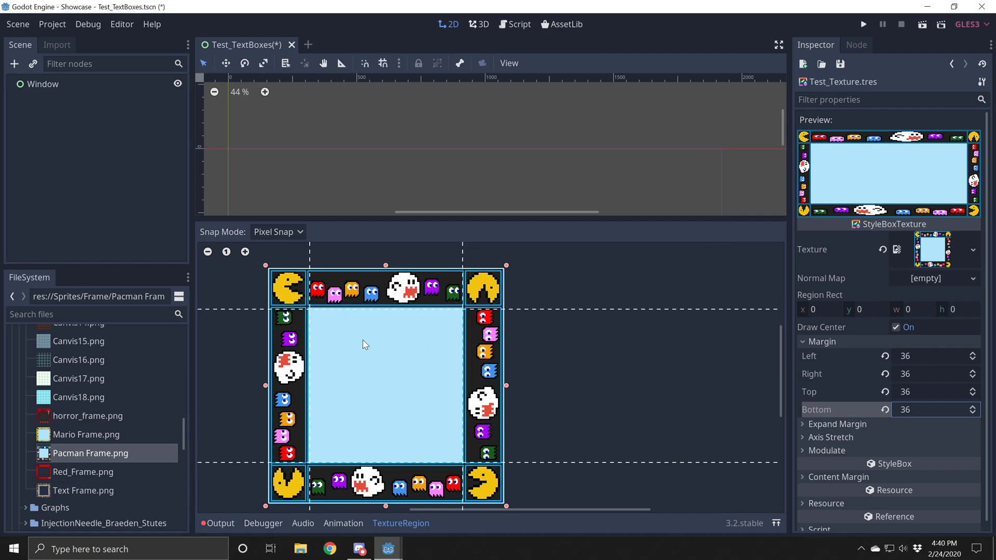
Retype the margins as 35.
{"action": "scroll", "coordinate": [409, 322], "scroll_direction": "up", "scroll_amount": 3}
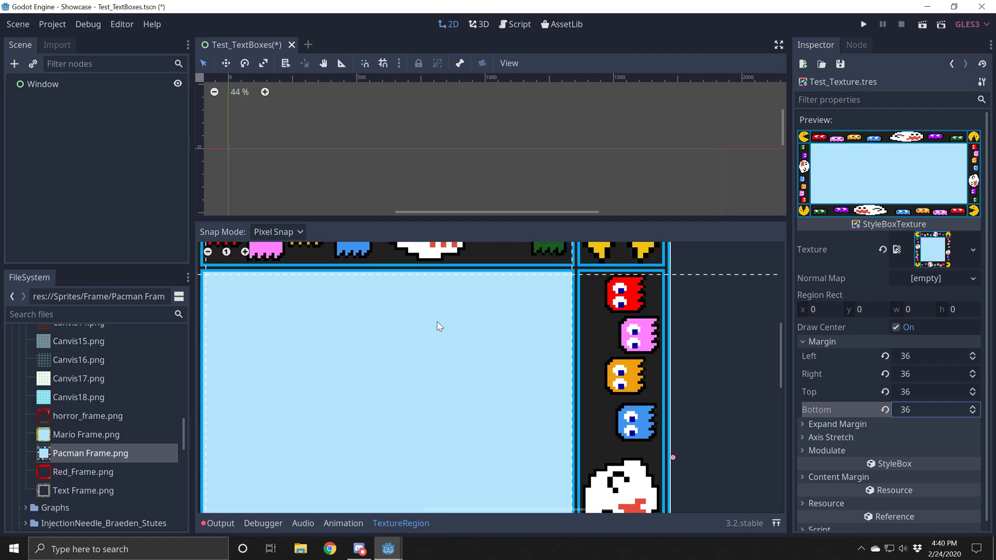
{"action": "scroll", "coordinate": [437, 324], "scroll_direction": "down", "scroll_amount": 3}
{"action": "left_click", "coordinate": [913, 356]}
{"action": "type", "text": "35"}
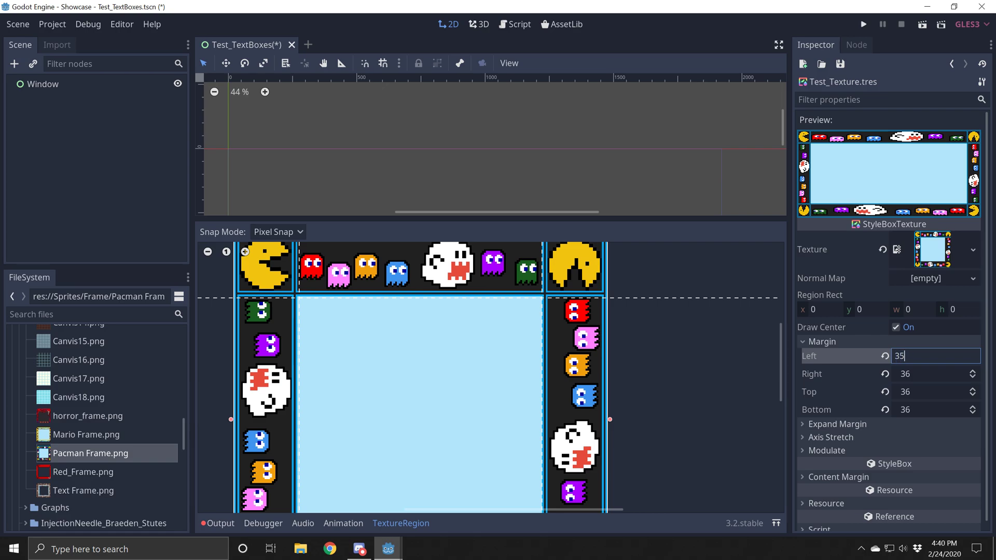
{"action": "key", "text": "Tab"}
{"action": "type", "text": "35"}
{"action": "key", "text": "Tab"}
{"action": "type", "text": "35"}
{"action": "key", "text": "Tab"}
{"action": "type", "text": "35"}
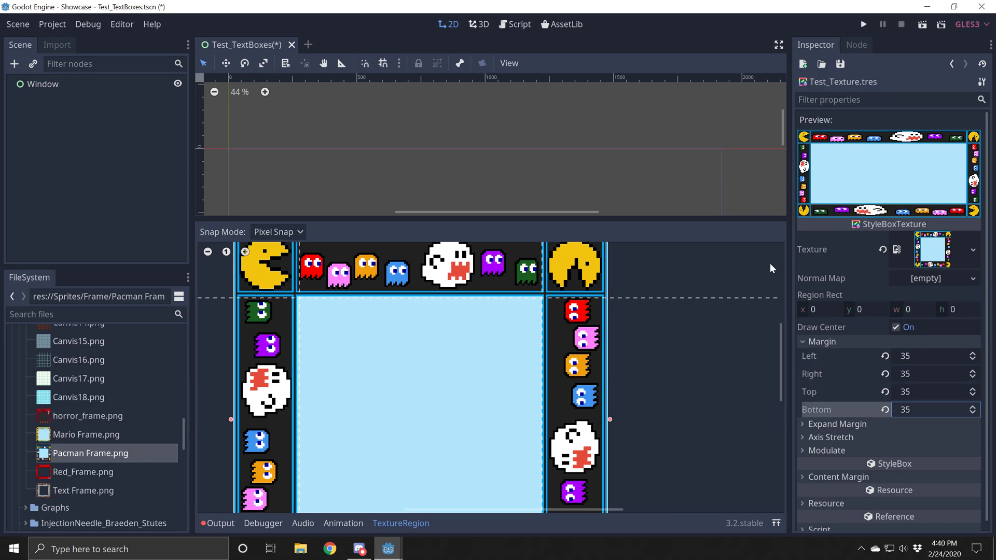
Set the Right and Bottom margins to 36, keeping Left and Top at 35.
{"action": "scroll", "coordinate": [601, 346], "scroll_direction": "up", "scroll_amount": 2}
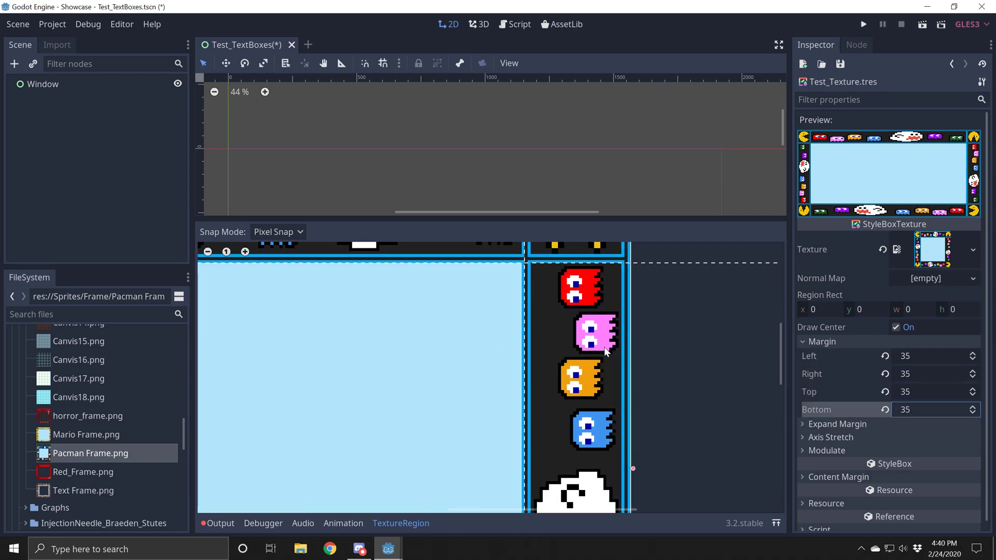
{"action": "scroll", "coordinate": [604, 346], "scroll_direction": "down", "scroll_amount": 2}
{"action": "left_click", "coordinate": [933, 354]}
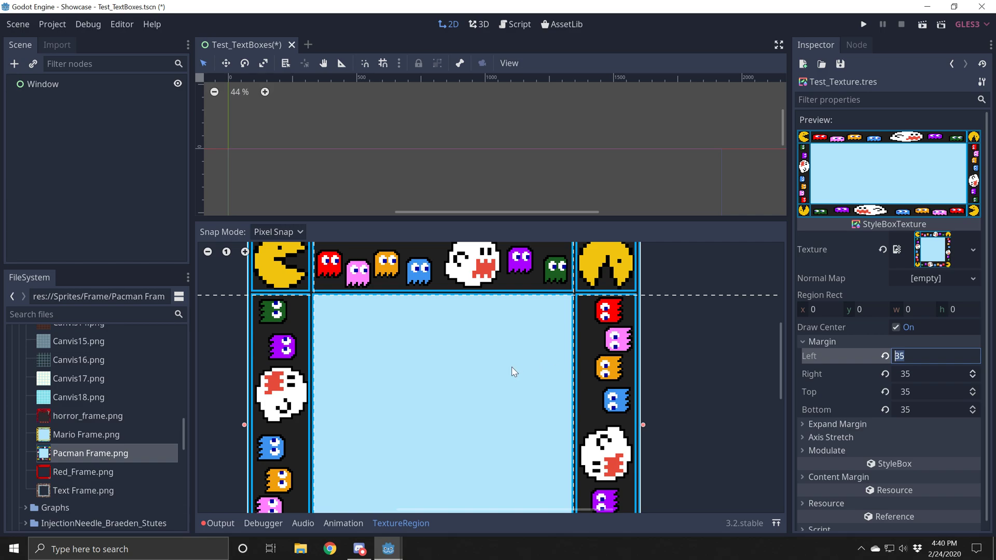
{"action": "mouse_move", "coordinate": [780, 344]}
{"action": "left_mouse_down"}
{"action": "mouse_move", "coordinate": [778, 379]}
{"action": "mouse_move", "coordinate": [775, 356]}
{"action": "left_mouse_up"}
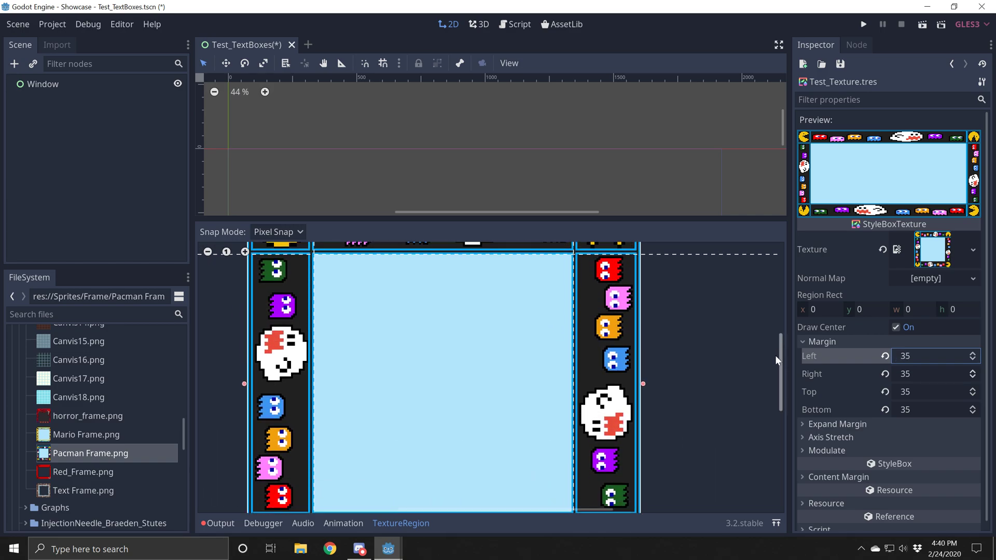
{"action": "left_click", "coordinate": [920, 373]}
{"action": "type", "text": "36"}
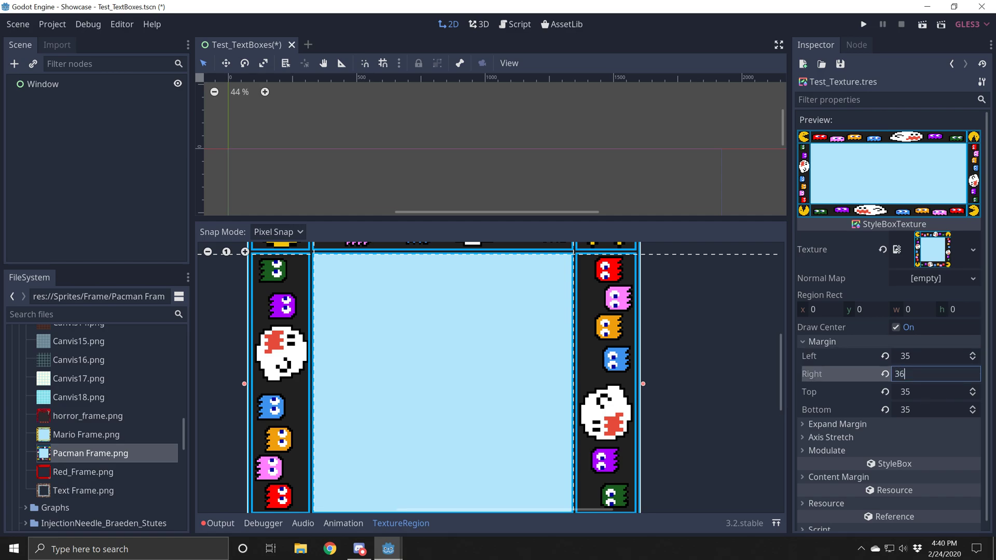
{"action": "key", "text": "Return"}
{"action": "left_click", "coordinate": [913, 402]}
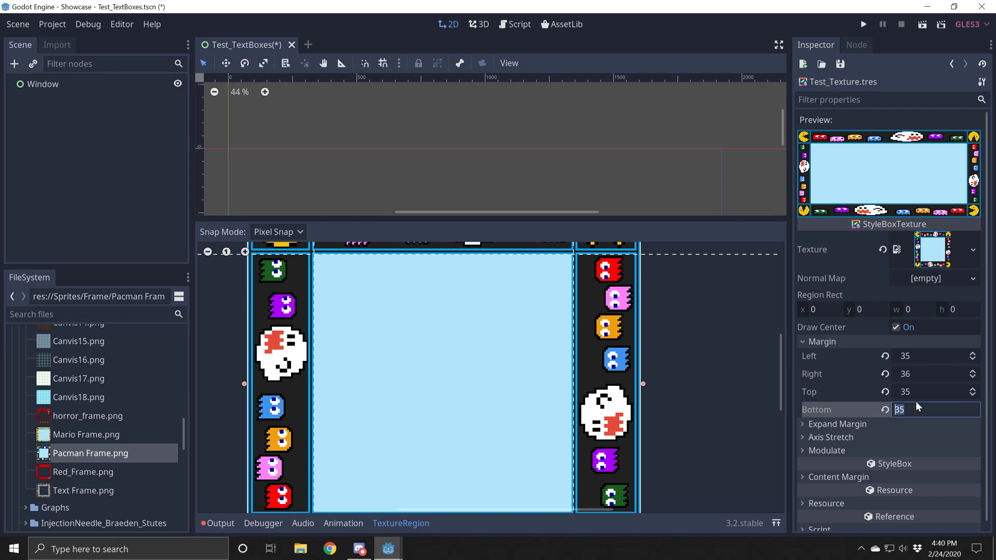
{"action": "type", "text": "36"}
{"action": "key", "text": "Return"}
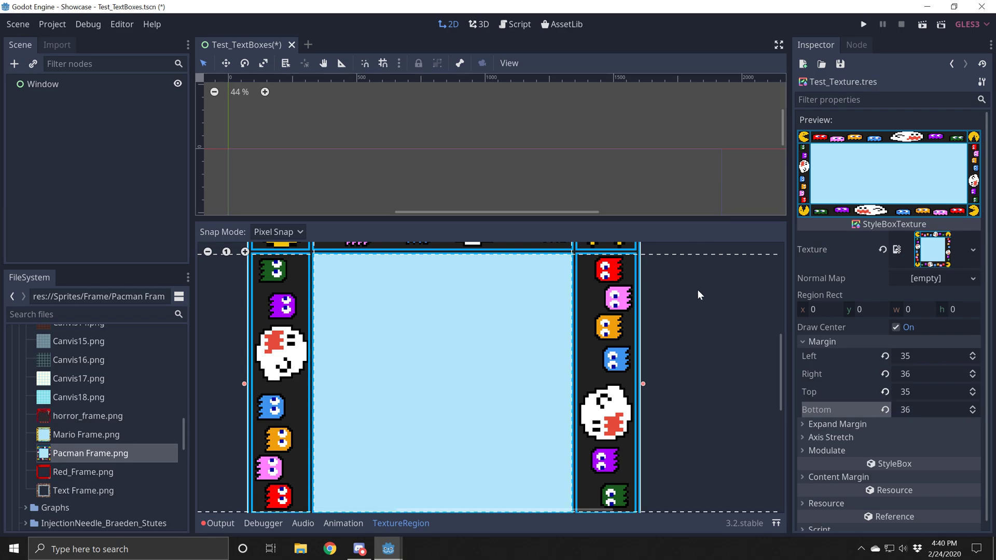
{"action": "scroll", "coordinate": [694, 391], "scroll_direction": "down", "scroll_amount": 1}
{"action": "scroll", "coordinate": [649, 446], "scroll_direction": "up", "scroll_amount": 1}
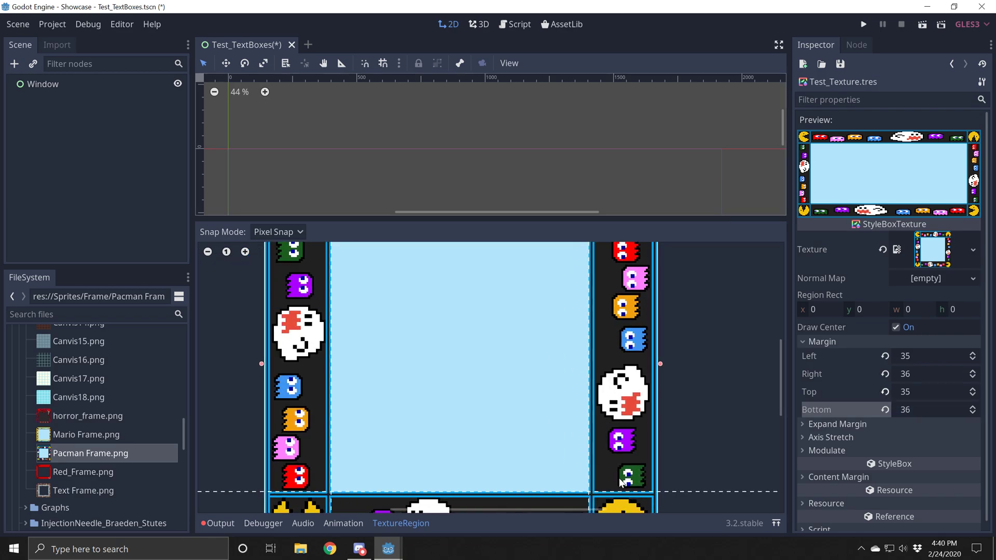
{"action": "scroll", "coordinate": [546, 374], "scroll_direction": "down", "scroll_amount": 1}
{"action": "scroll", "coordinate": [546, 374], "scroll_direction": "down", "scroll_amount": 1}
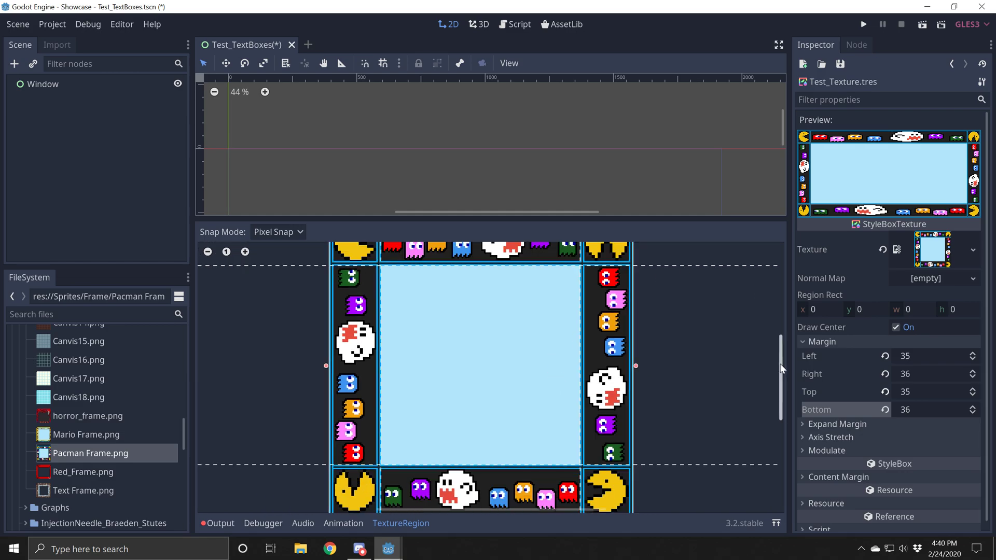
{"action": "scroll", "coordinate": [779, 349], "scroll_direction": "up", "scroll_amount": 2}
{"action": "scroll", "coordinate": [535, 344], "scroll_direction": "up", "scroll_amount": 2}
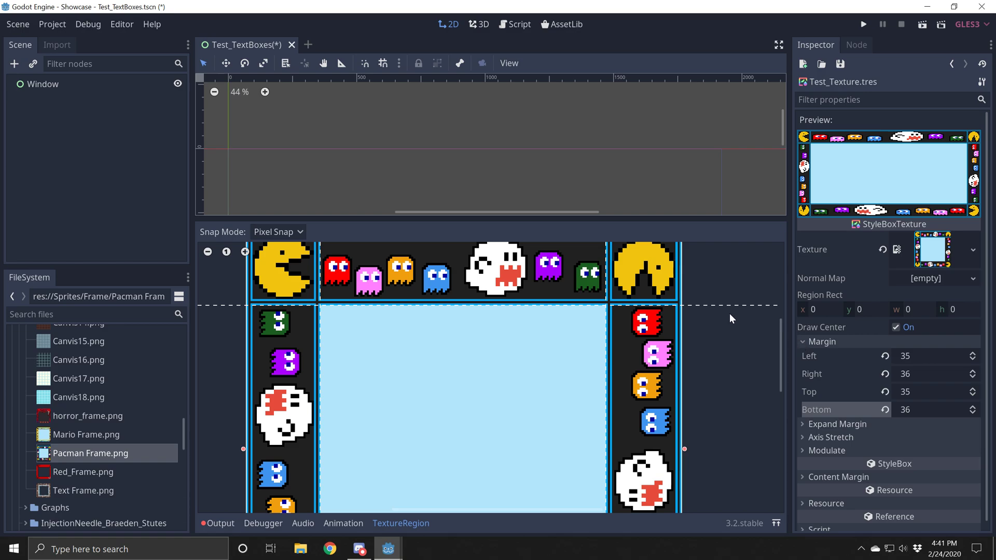
Set both Horizontal and Vertical Axis Stretch modes to Tile.
{"action": "left_click", "coordinate": [803, 341]}
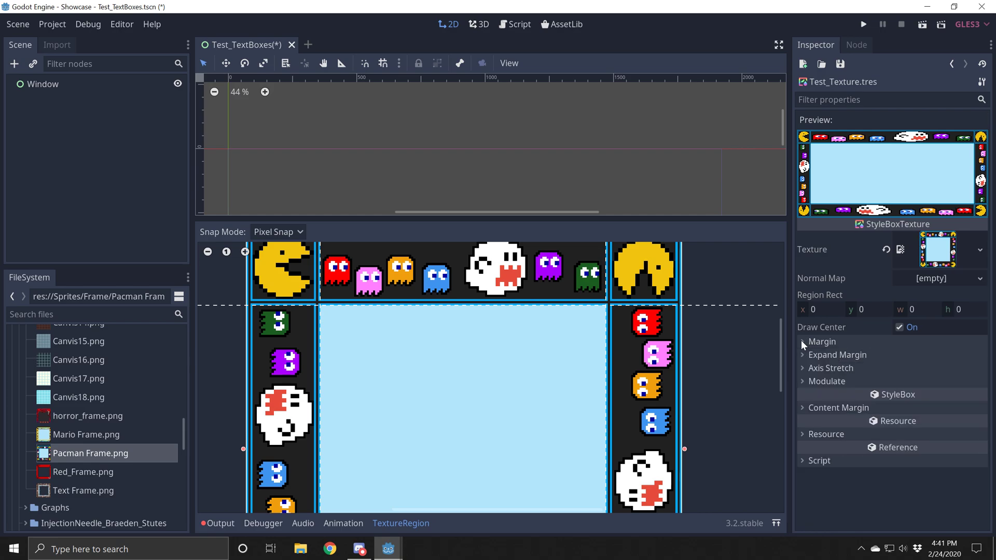
{"action": "left_click", "coordinate": [803, 369]}
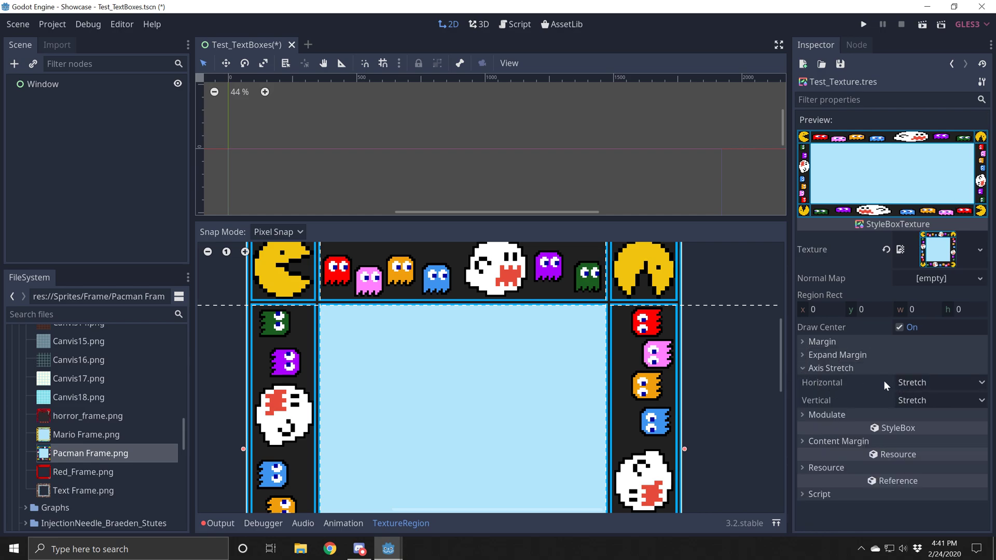
{"action": "left_click", "coordinate": [954, 382]}
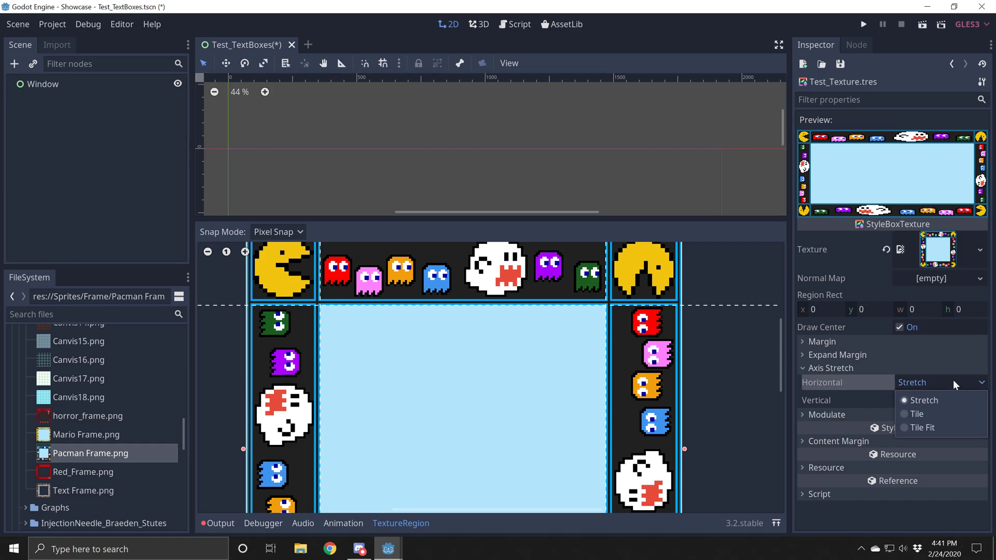
{"action": "left_click", "coordinate": [933, 410]}
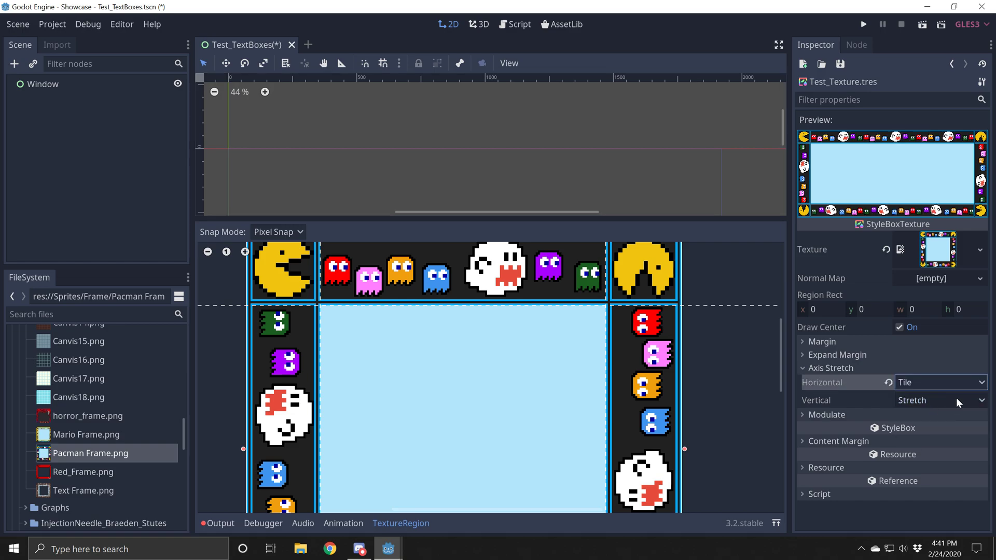
{"action": "left_click", "coordinate": [967, 397]}
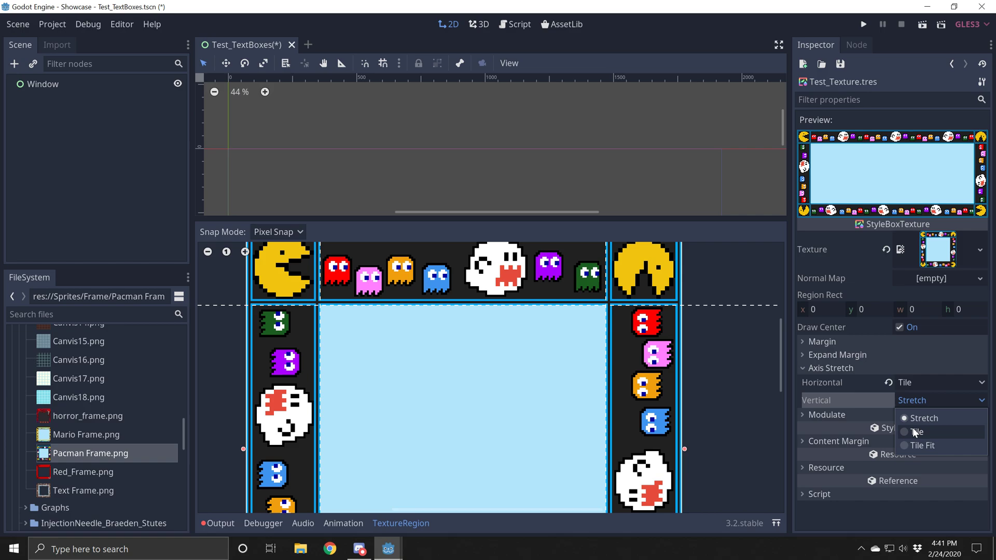
{"action": "left_click", "coordinate": [914, 428]}
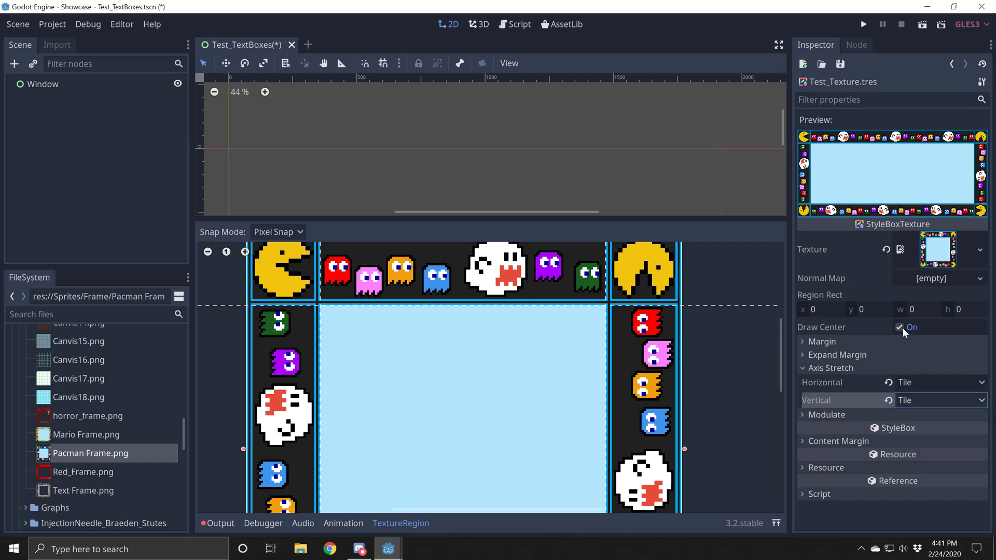
Save the style box resource as Test_Texture.tres and shrink the bottom panel.
{"action": "left_click", "coordinate": [982, 82]}
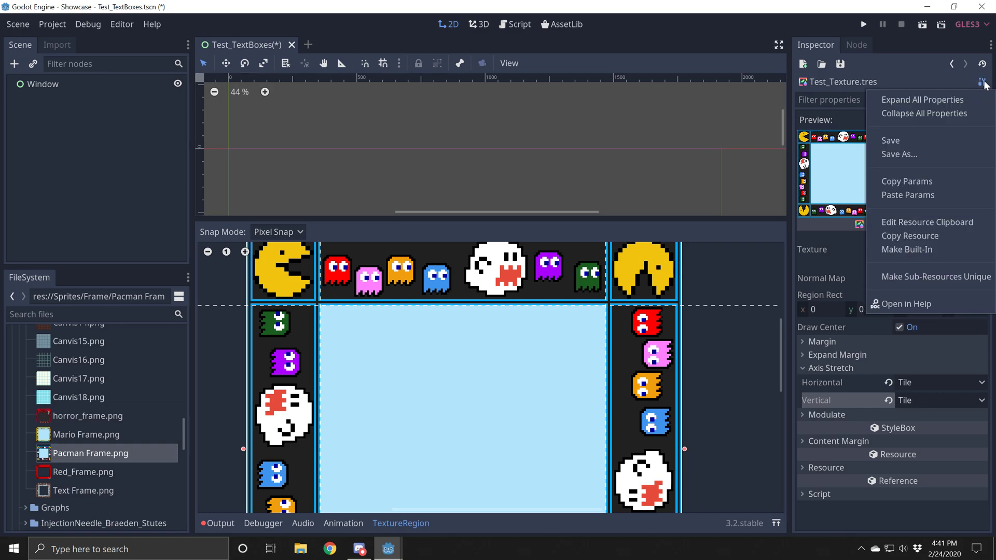
{"action": "left_click", "coordinate": [898, 140]}
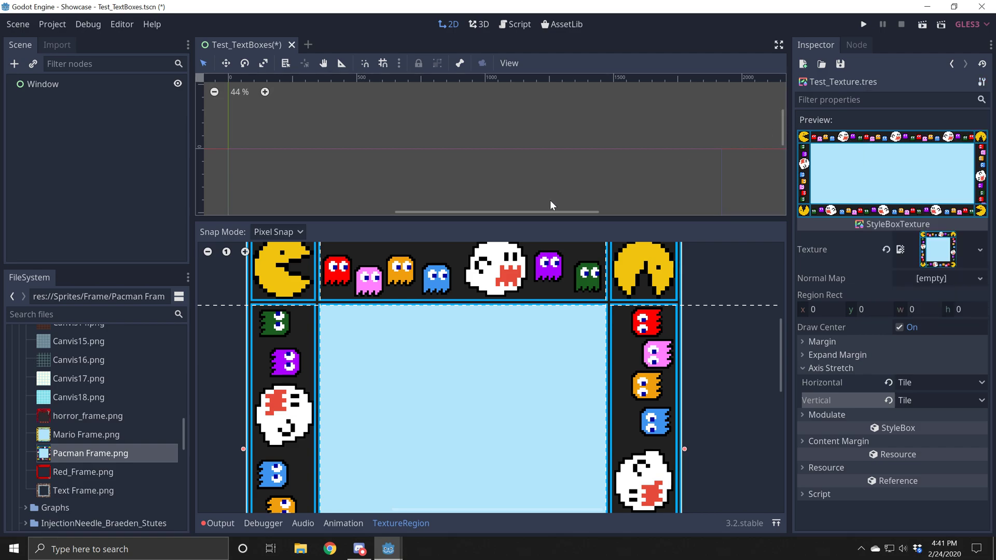
{"action": "left_click_drag", "start_coordinate": [185, 435], "coordinate": [191, 505]}
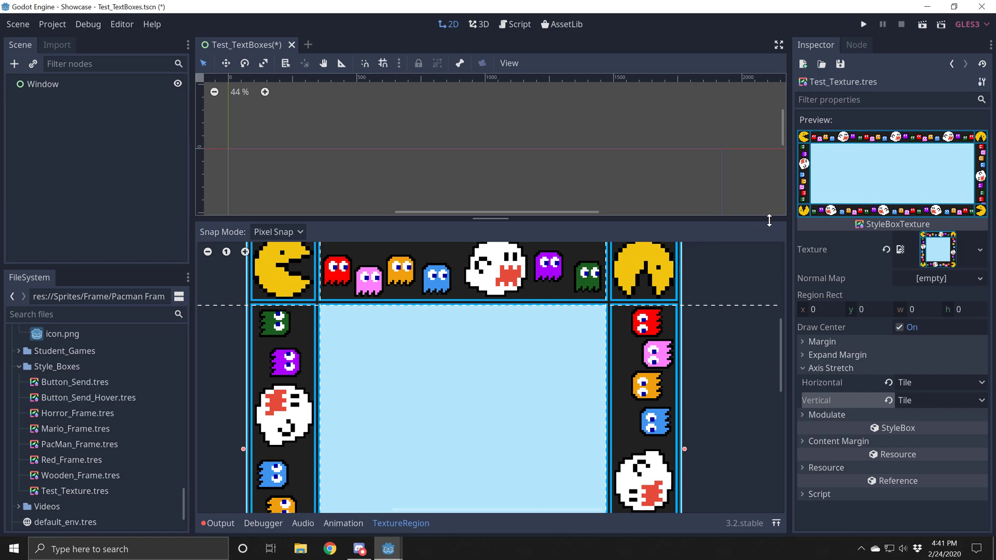
Enlarge the 2D canvas area, zoom out, and select the Window node.
{"action": "left_click_drag", "start_coordinate": [771, 221], "coordinate": [788, 413]}
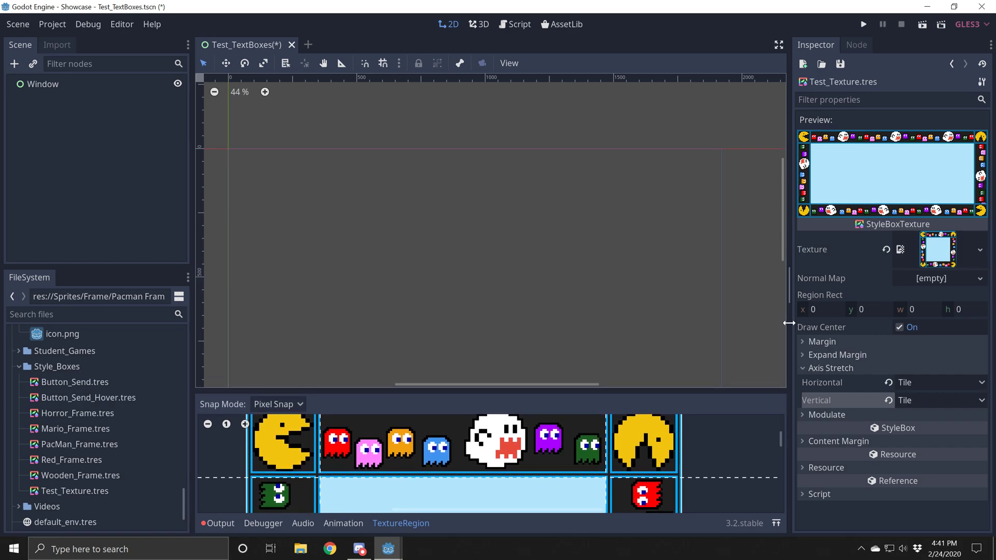
{"action": "left_click_drag", "start_coordinate": [791, 322], "coordinate": [808, 321]}
{"action": "scroll", "coordinate": [718, 250], "scroll_direction": "down", "scroll_amount": 3}
{"action": "scroll", "coordinate": [681, 231], "scroll_direction": "down", "scroll_amount": 2}
{"action": "scroll", "coordinate": [798, 198], "scroll_direction": "down", "scroll_amount": 2}
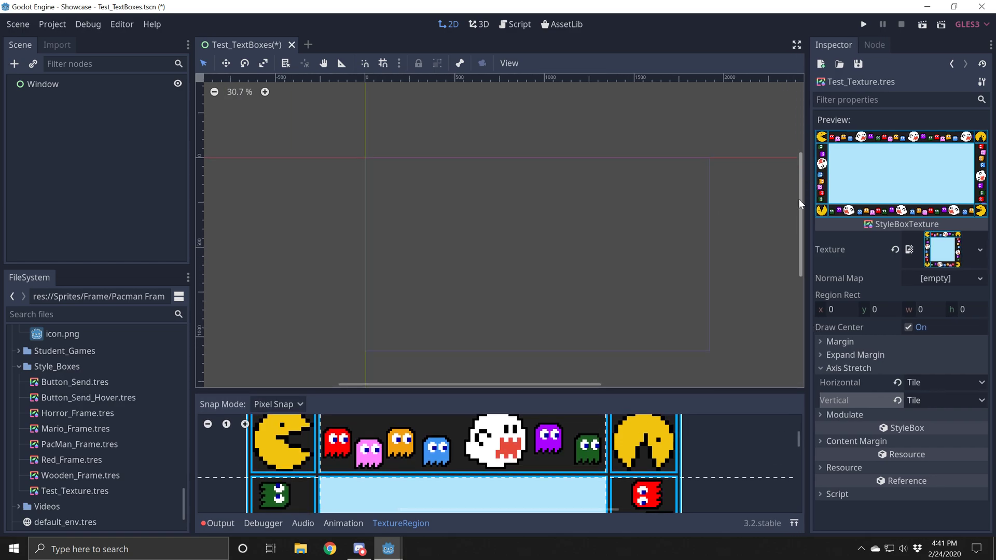
{"action": "left_click", "coordinate": [54, 86]}
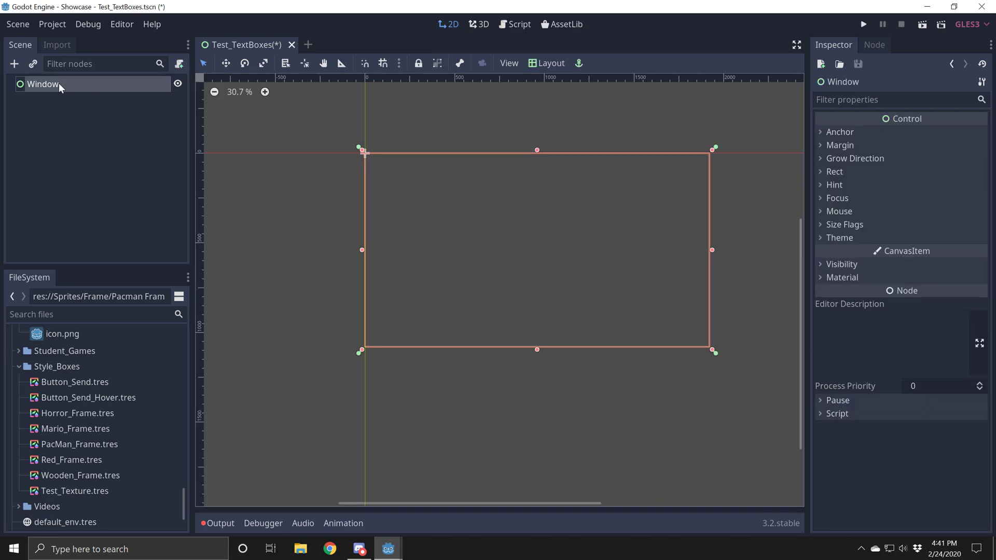
Add a VBoxContainer node as a child of Window.
{"action": "left_click", "coordinate": [13, 64]}
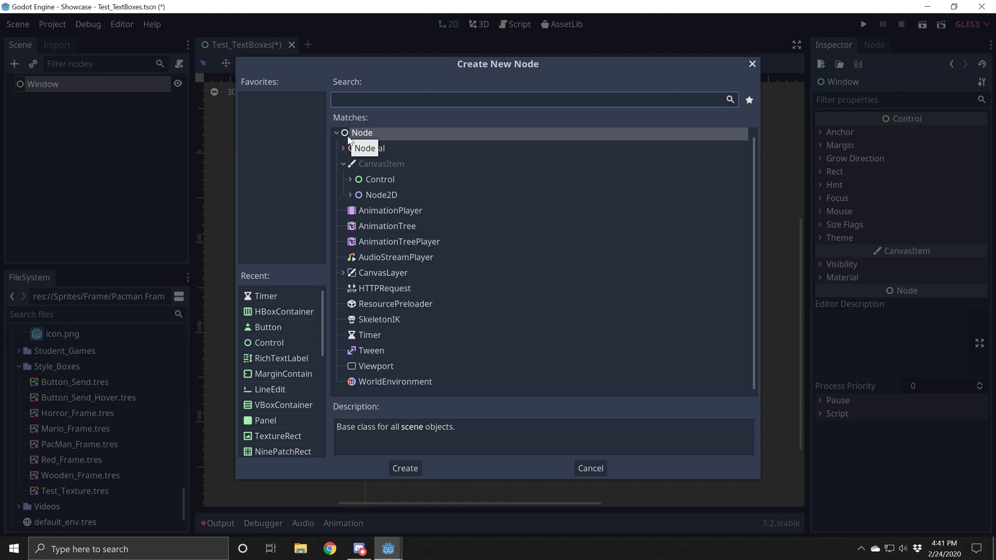
{"action": "type", "text": "verti"}
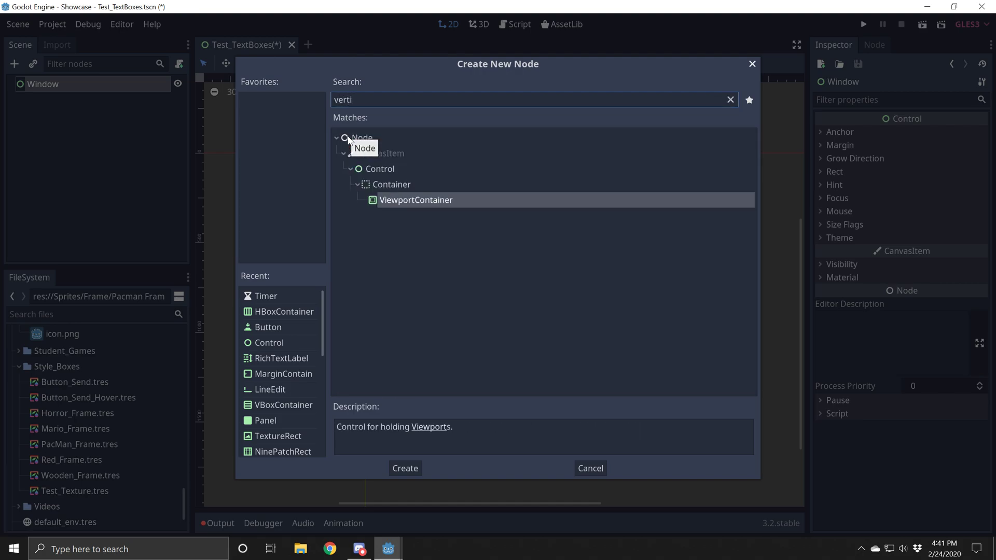
{"action": "key", "text": "BackSpace"}
{"action": "key", "text": "BackSpace"}
{"action": "key", "text": "BackSpace"}
{"action": "key", "text": "BackSpace"}
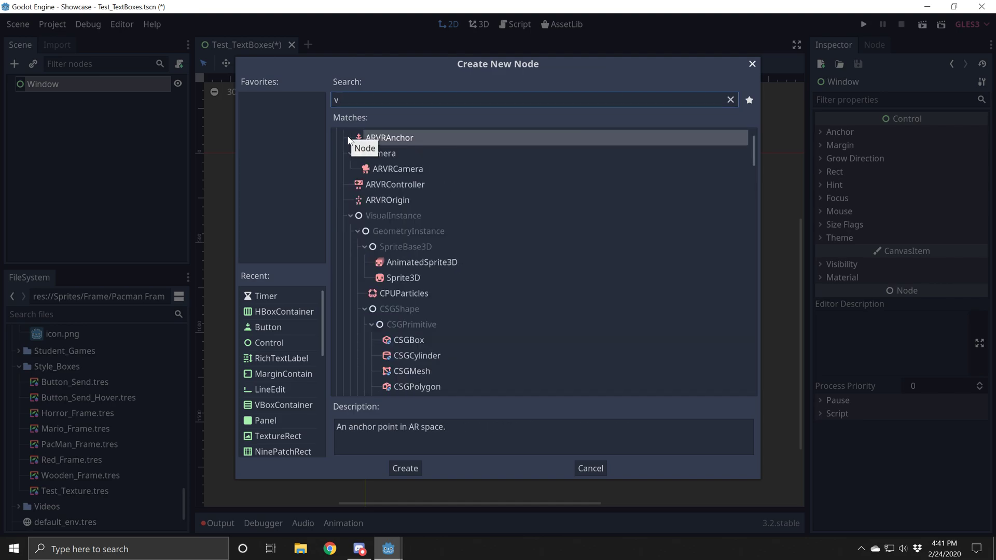
{"action": "type", "text": "box"}
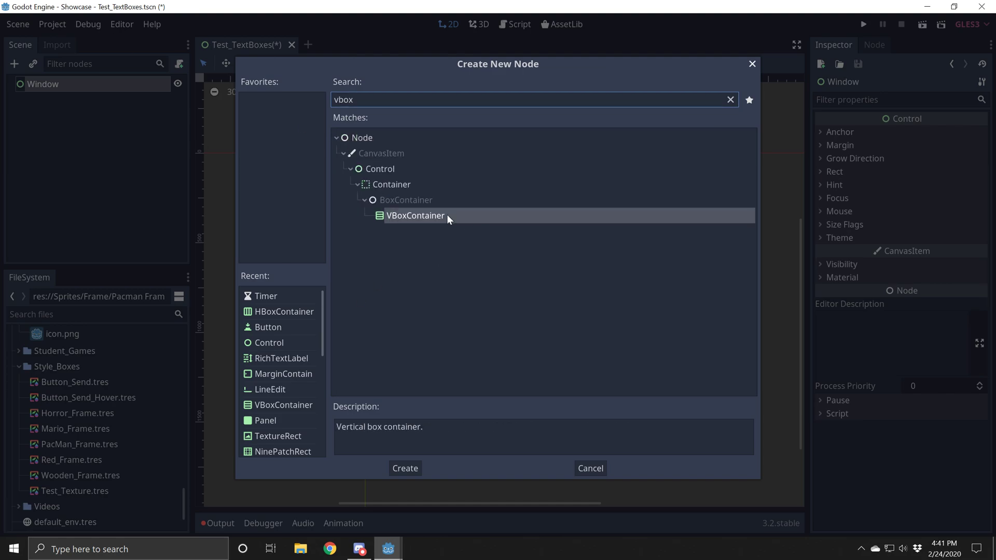
{"action": "double_click", "coordinate": [431, 217]}
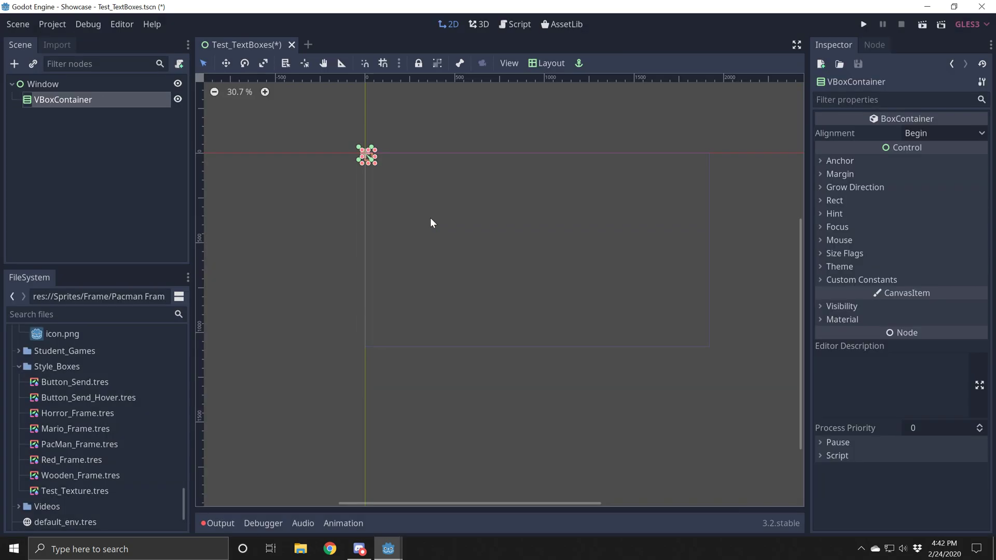
{"action": "scroll", "coordinate": [362, 184], "scroll_direction": "up", "scroll_amount": 13}
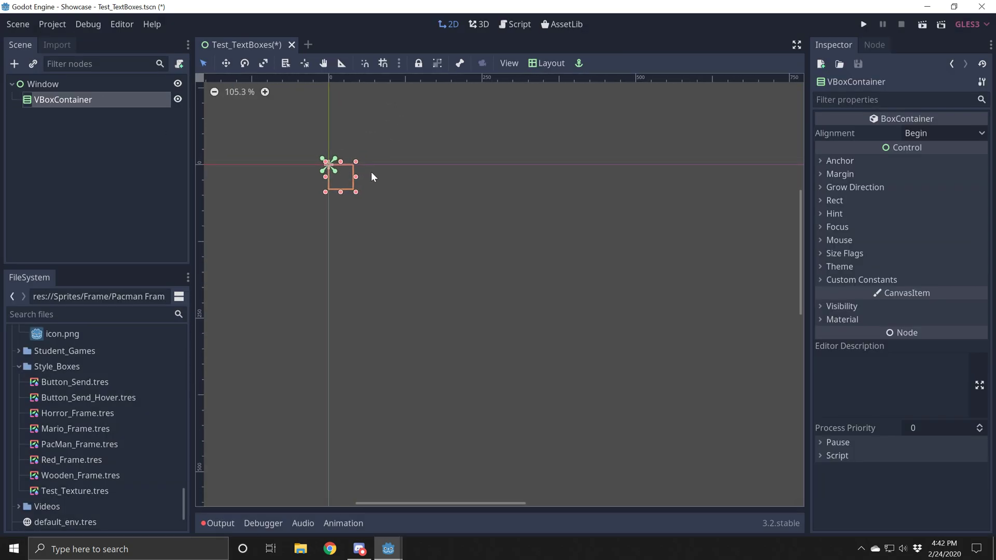
{"action": "scroll", "coordinate": [369, 184], "scroll_direction": "up", "scroll_amount": 6}
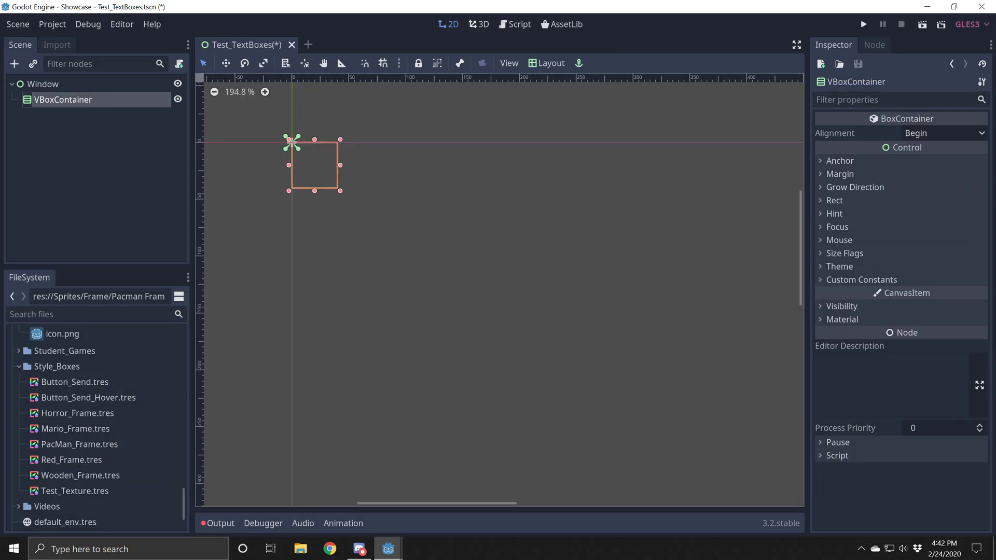
Nest a Panel, then a MarginContainer, then a RichTextLabel, each inside the previous.
{"action": "left_click", "coordinate": [15, 63]}
{"action": "type", "text": "pan"}
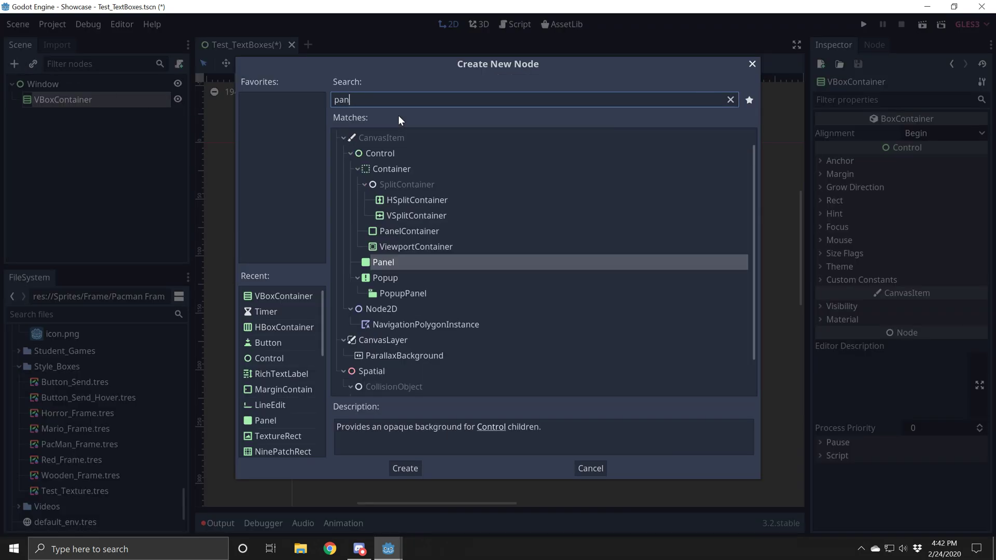
{"action": "type", "text": "el"}
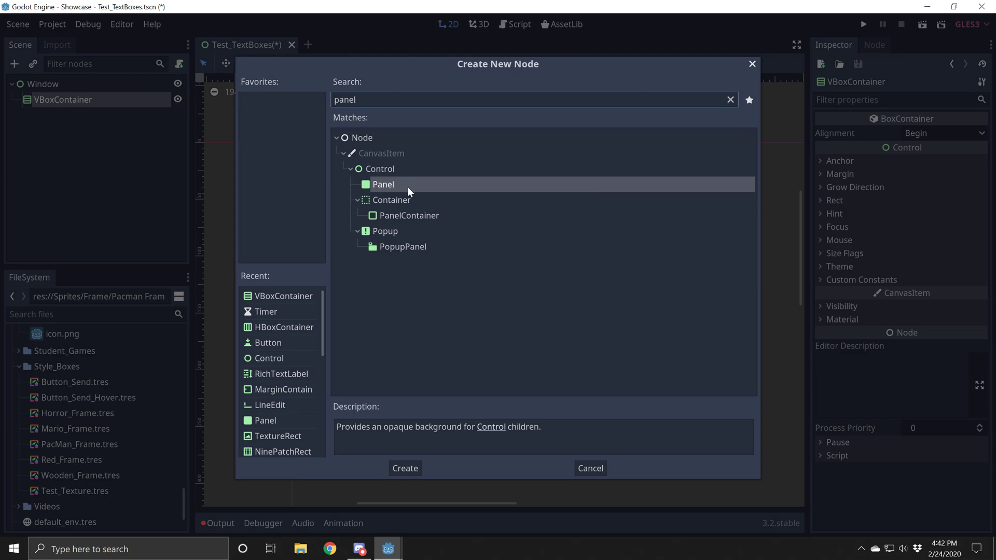
{"action": "double_click", "coordinate": [391, 186]}
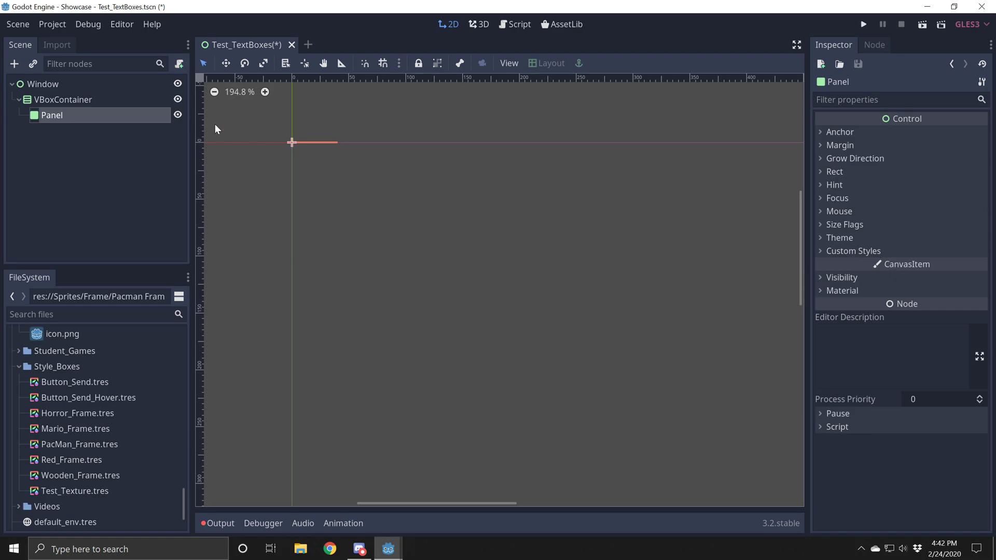
{"action": "left_click", "coordinate": [16, 63]}
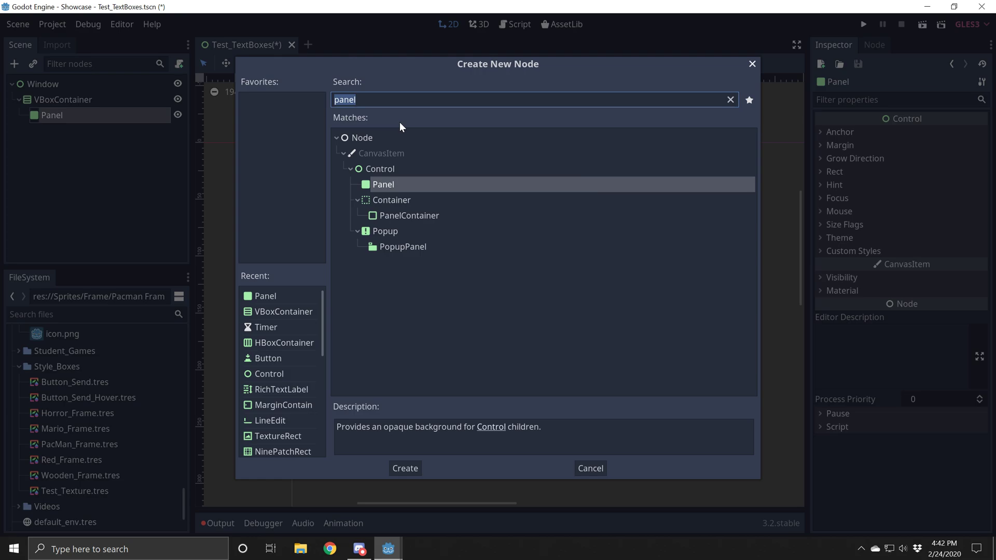
{"action": "type", "text": "mar"}
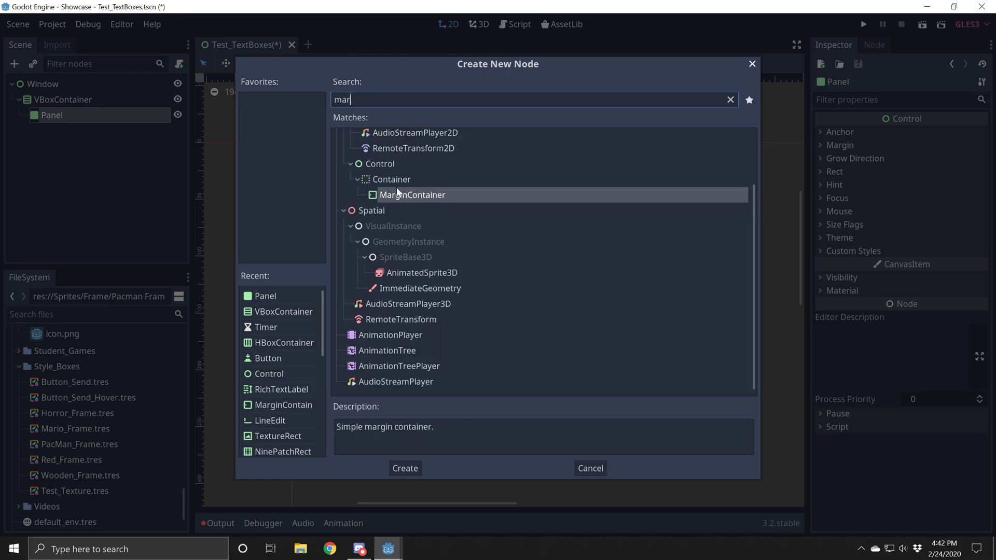
{"action": "double_click", "coordinate": [426, 198]}
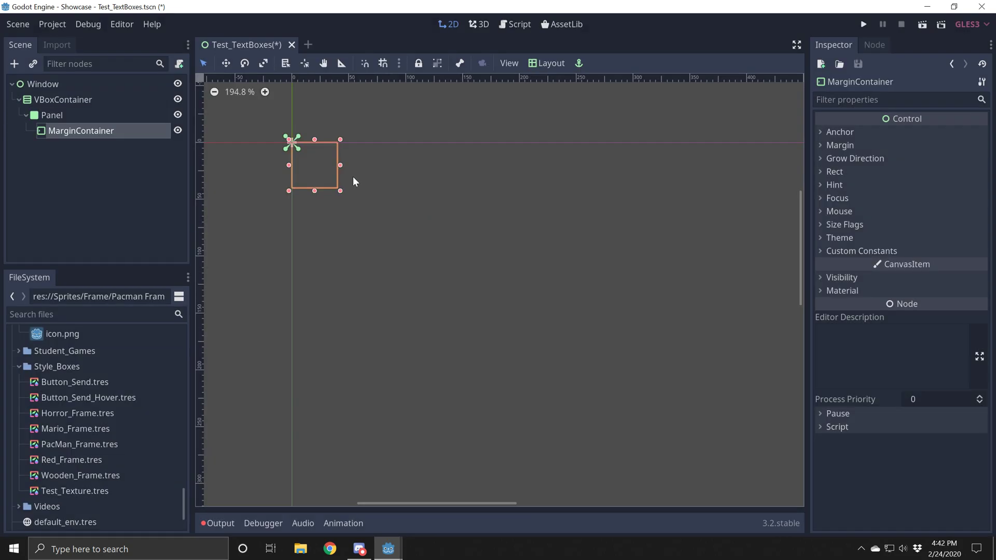
{"action": "left_click", "coordinate": [14, 64]}
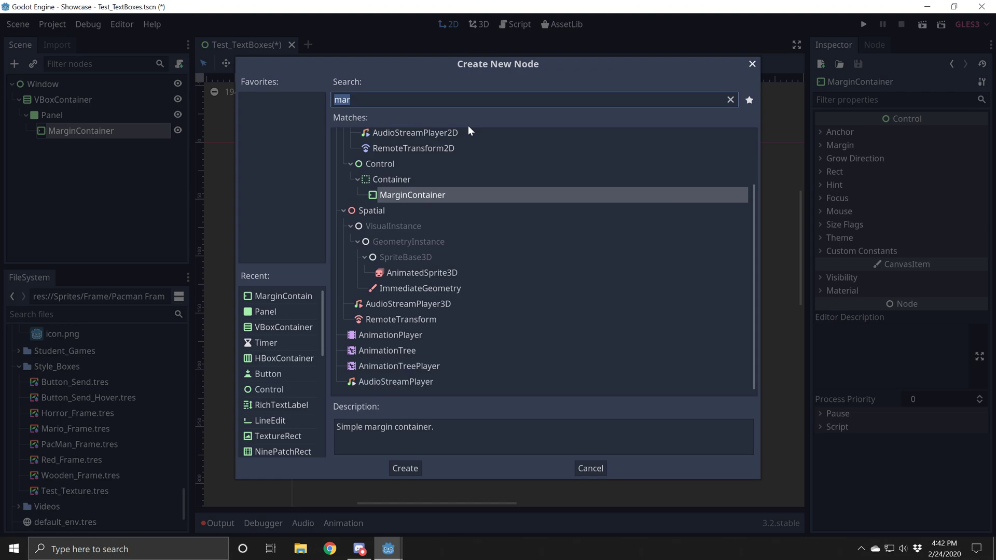
{"action": "type", "text": "rich"}
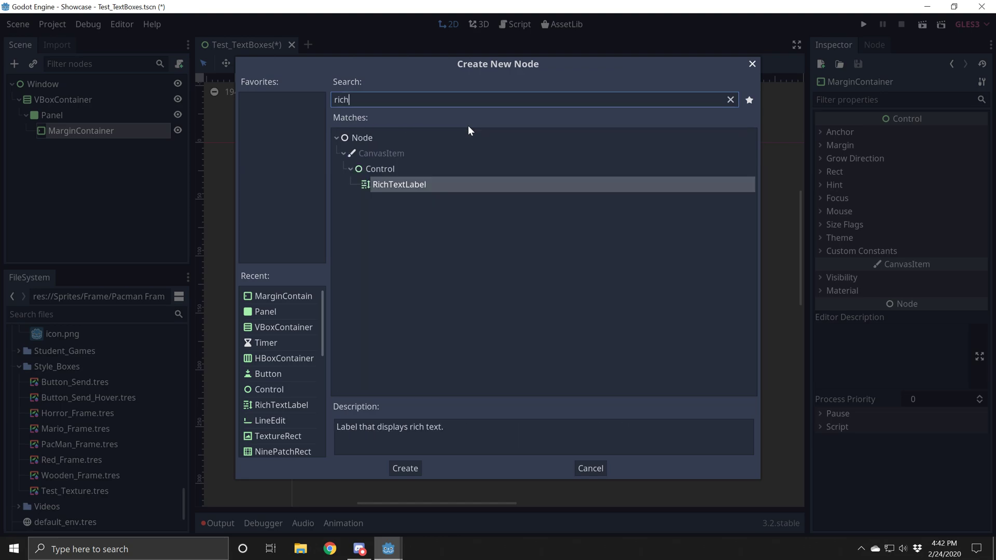
{"action": "double_click", "coordinate": [406, 185]}
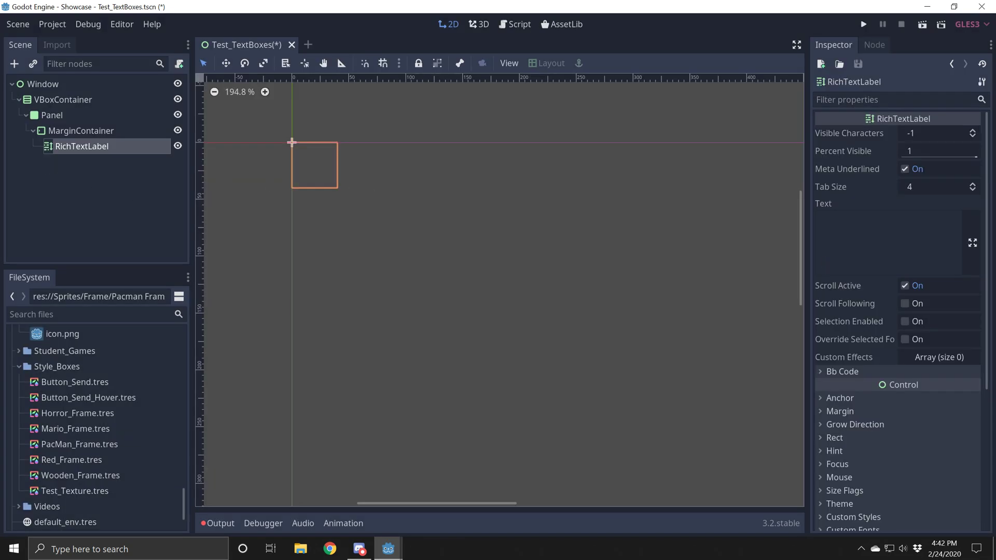
Set the RichTextLabel's text to 'Hello. This is my Random text!'.
{"action": "left_click", "coordinate": [820, 218]}
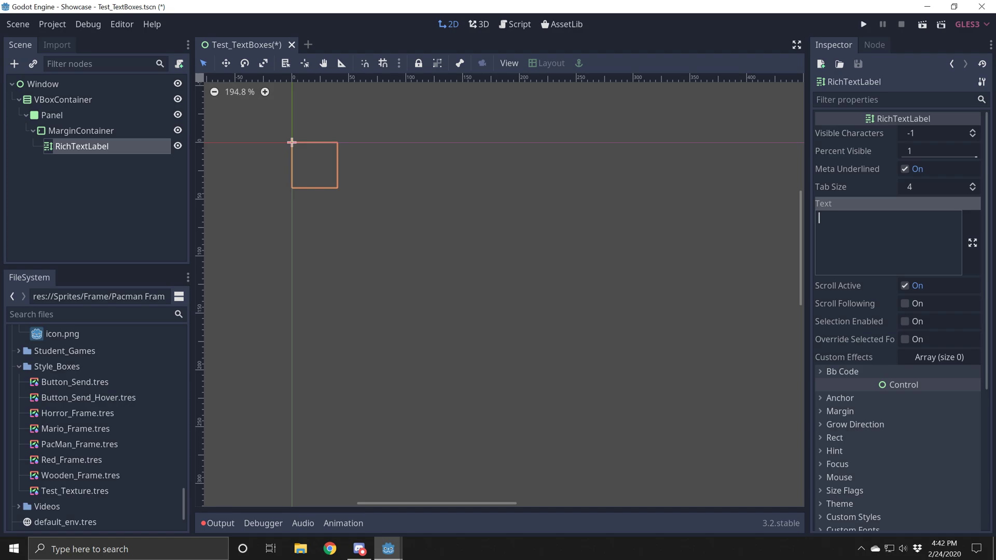
{"action": "type", "text": "Hello. This is my"}
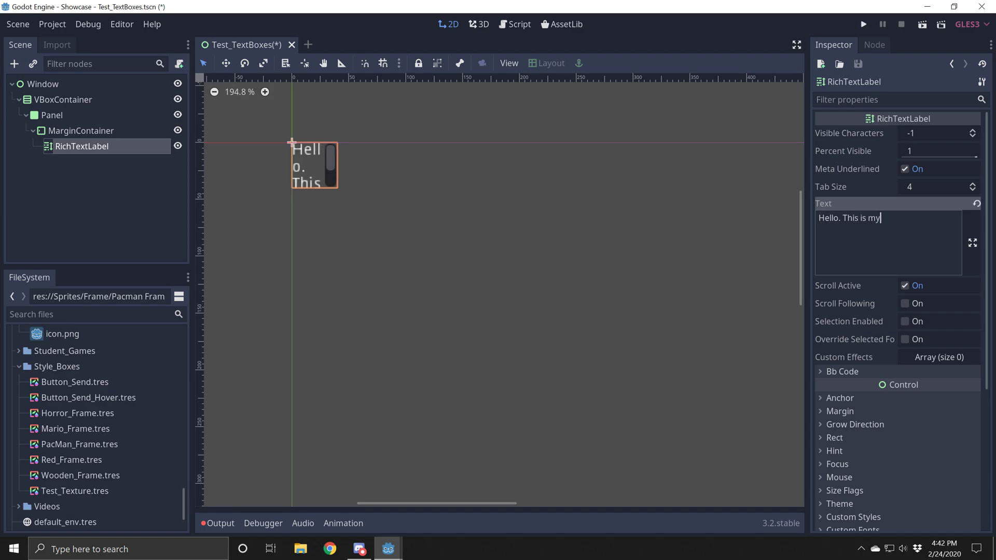
{"action": "type", "text": " Random text!"}
Give the Panel a Rect minimum size of 150 × 100.
{"action": "left_click", "coordinate": [55, 116]}
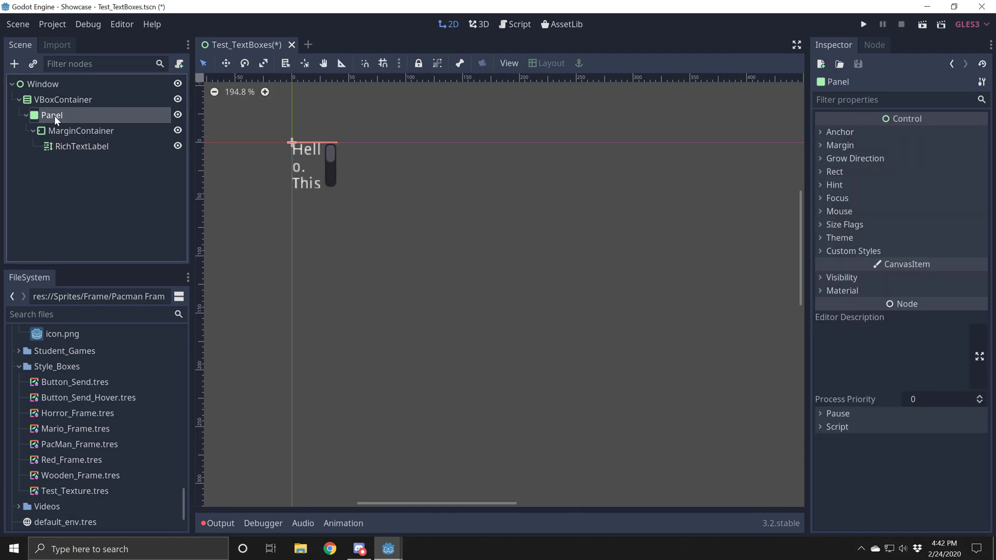
{"action": "left_click", "coordinate": [820, 172]}
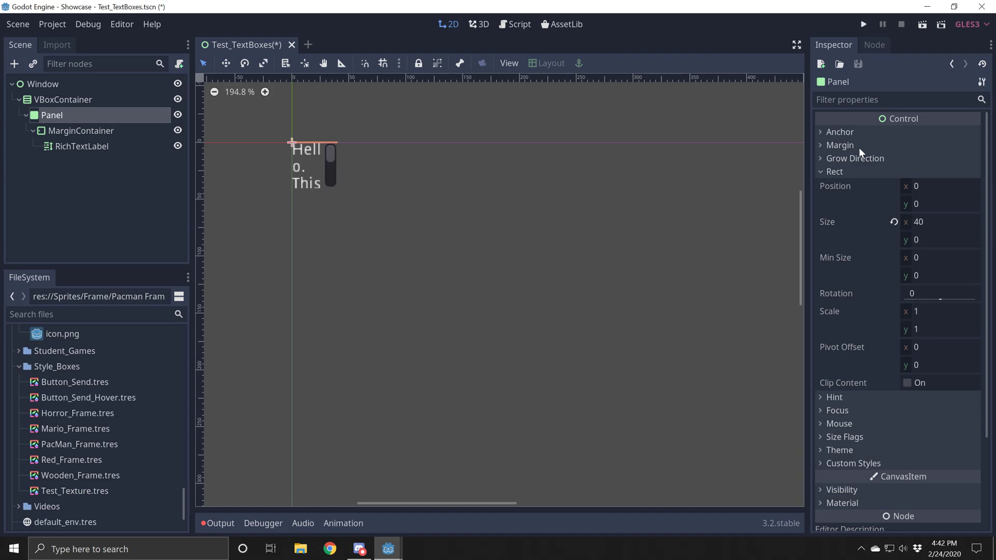
{"action": "left_click", "coordinate": [925, 264]}
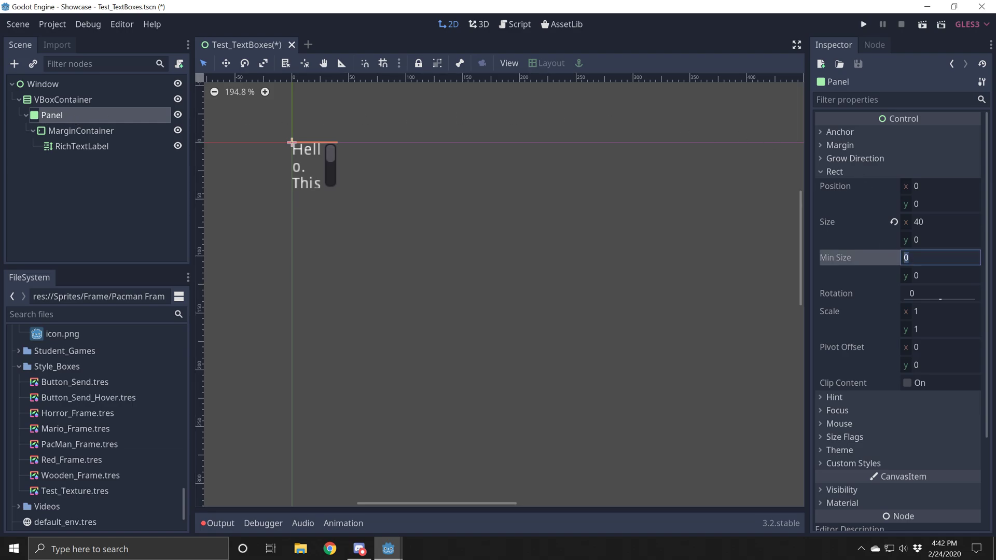
{"action": "type", "text": "150"}
{"action": "key", "text": "Tab"}
{"action": "type", "text": "15"}
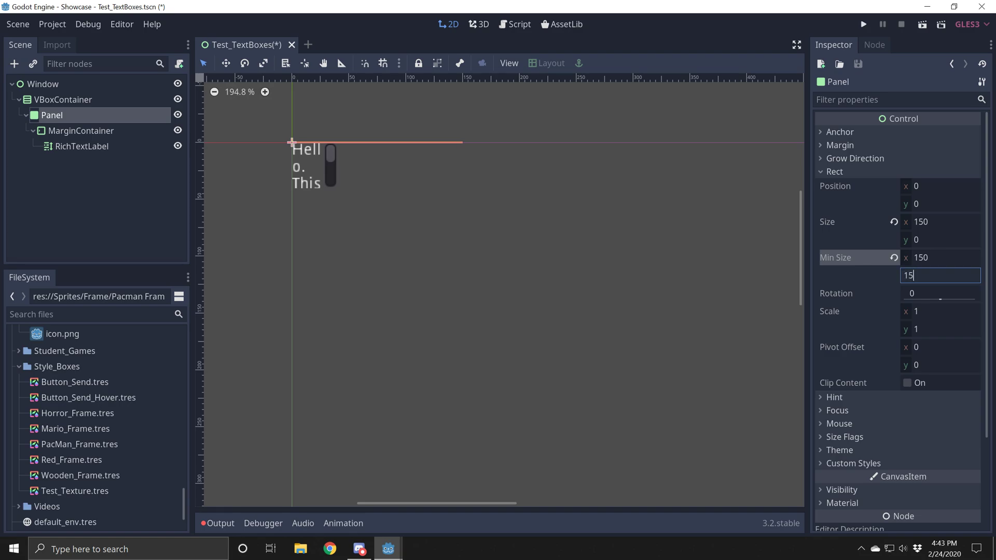
{"action": "key", "text": "BackSpace"}
{"action": "key", "text": "BackSpace"}
{"action": "type", "text": "100"}
{"action": "key", "text": "Return"}
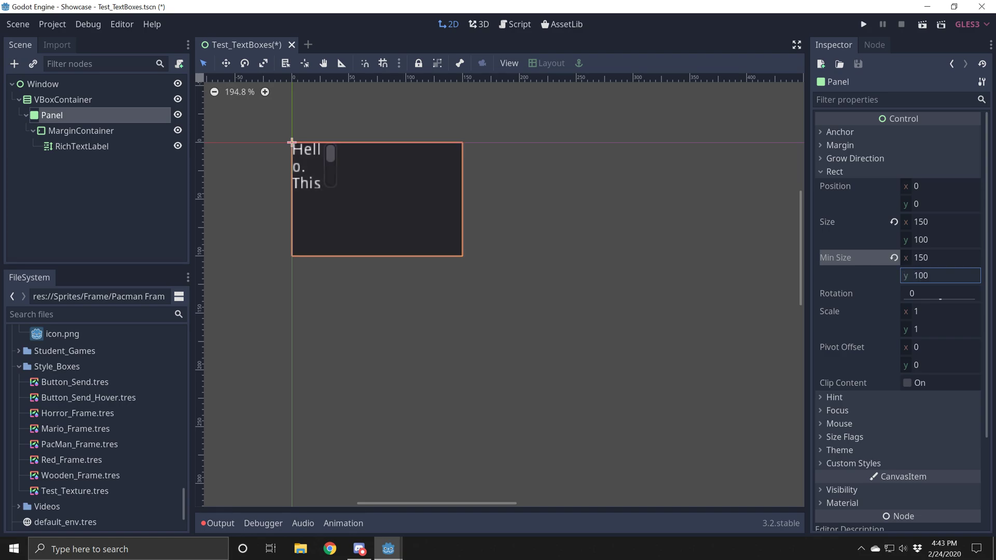
{"action": "left_click", "coordinate": [370, 159]}
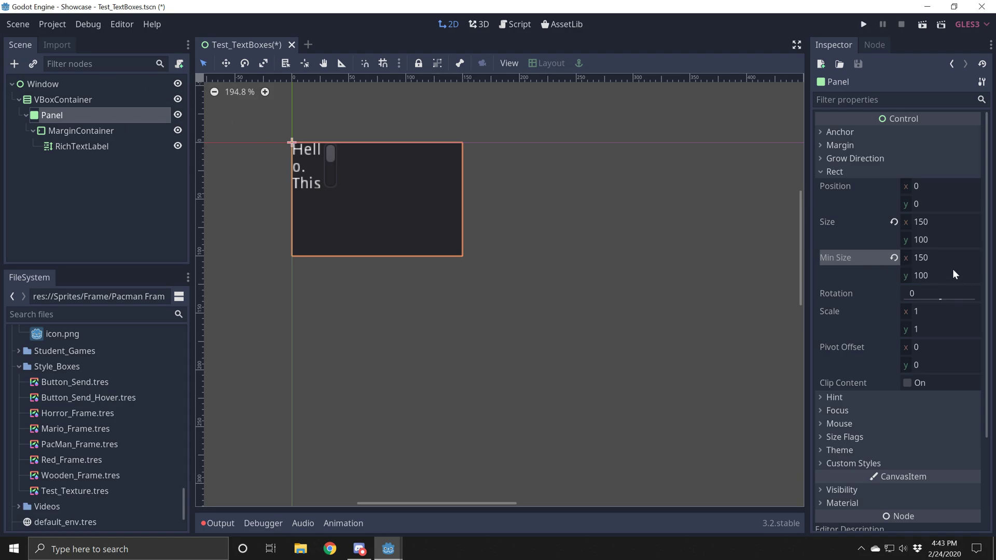
Apply the Full Rect layout to MarginContainer and drag the VBoxContainer slightly taller.
{"action": "left_click", "coordinate": [95, 133]}
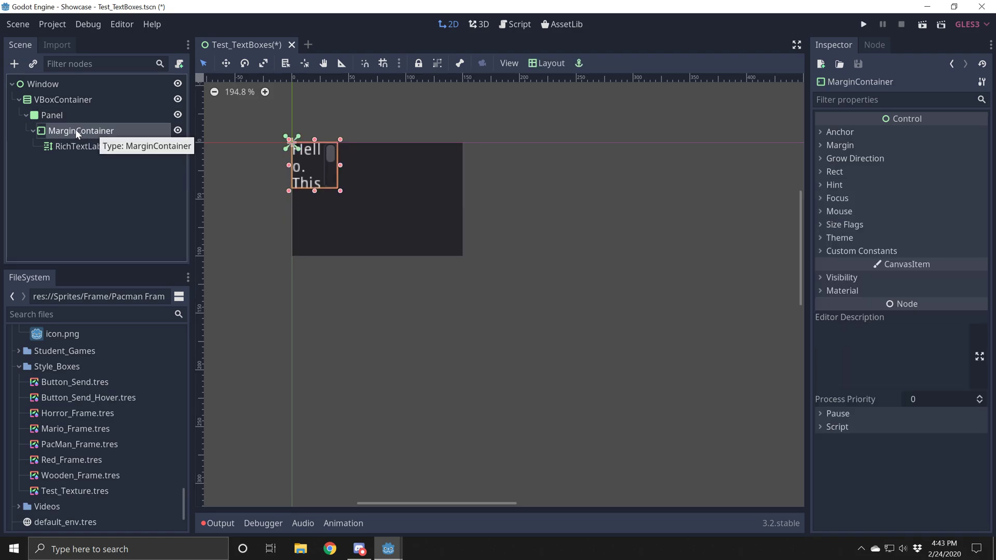
{"action": "left_click", "coordinate": [549, 64]}
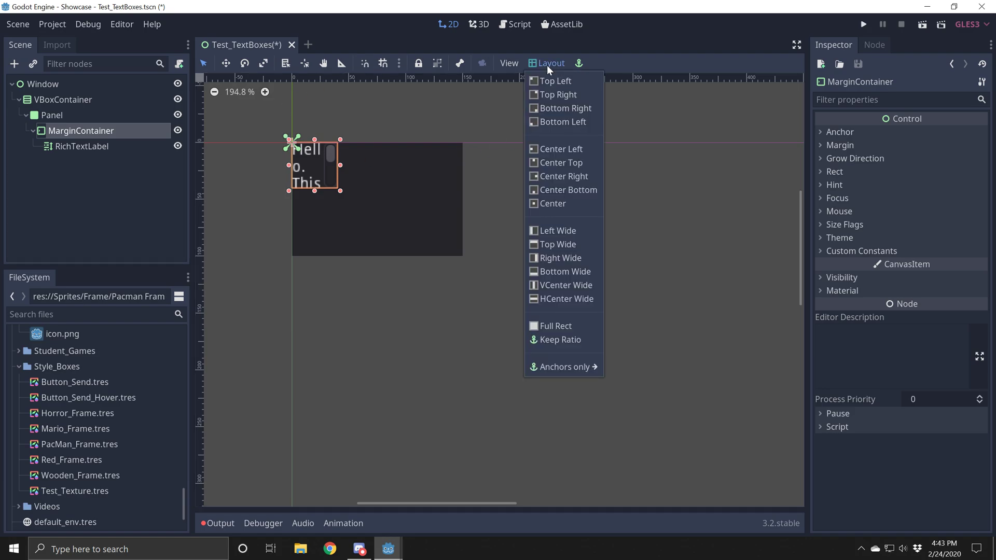
{"action": "left_click", "coordinate": [570, 327]}
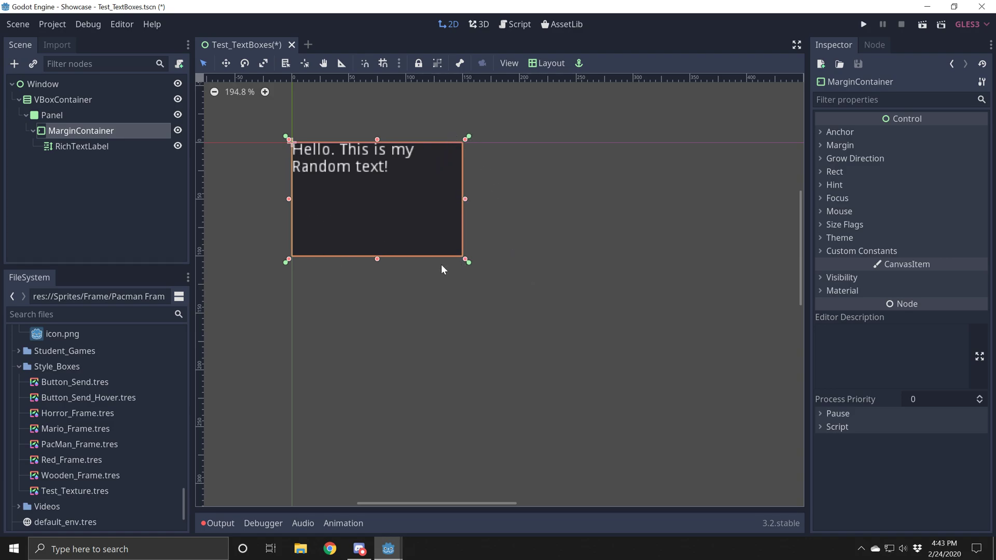
{"action": "left_click", "coordinate": [63, 102]}
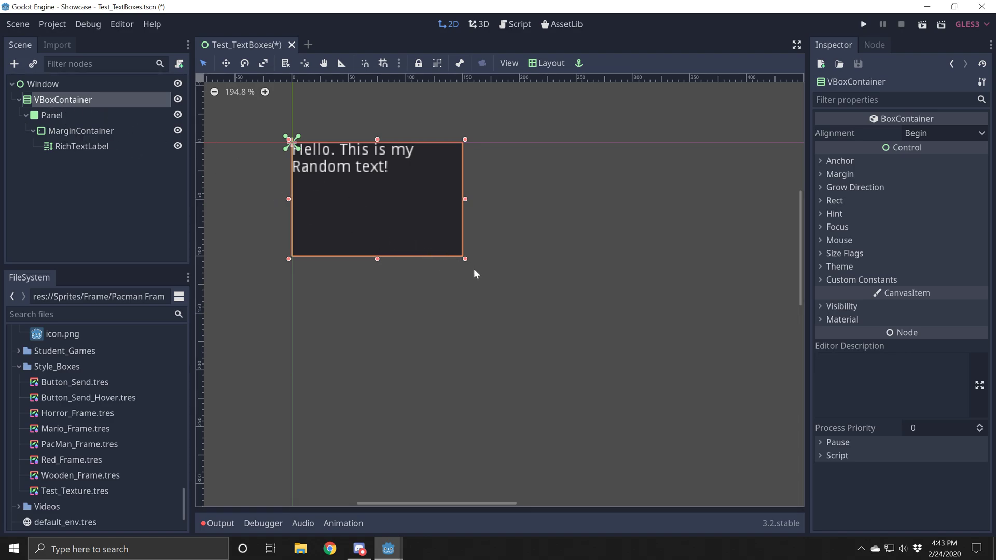
{"action": "left_click_drag", "start_coordinate": [464, 261], "coordinate": [422, 259]}
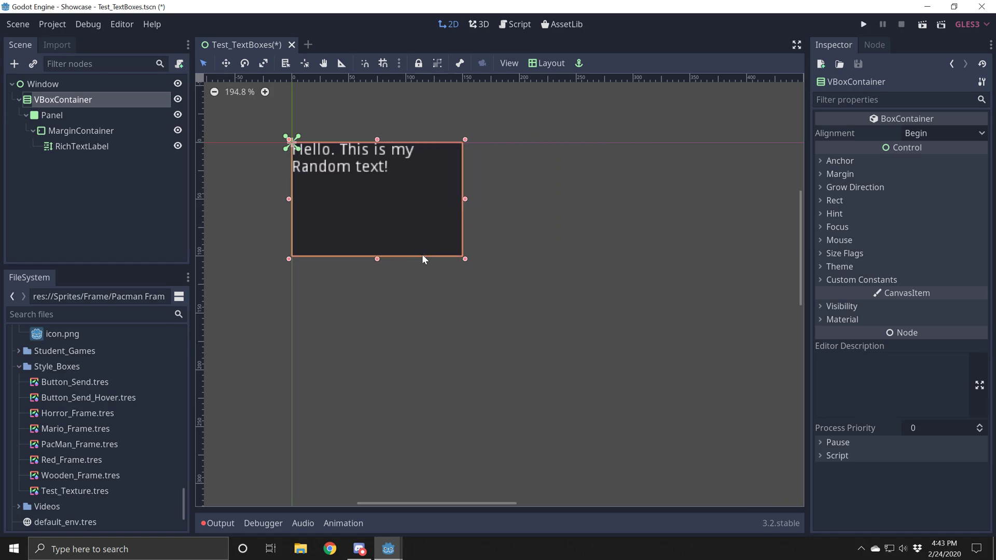
Enable the Panel's custom panel style and assign Test_Texture.tres to it.
{"action": "left_click", "coordinate": [57, 117]}
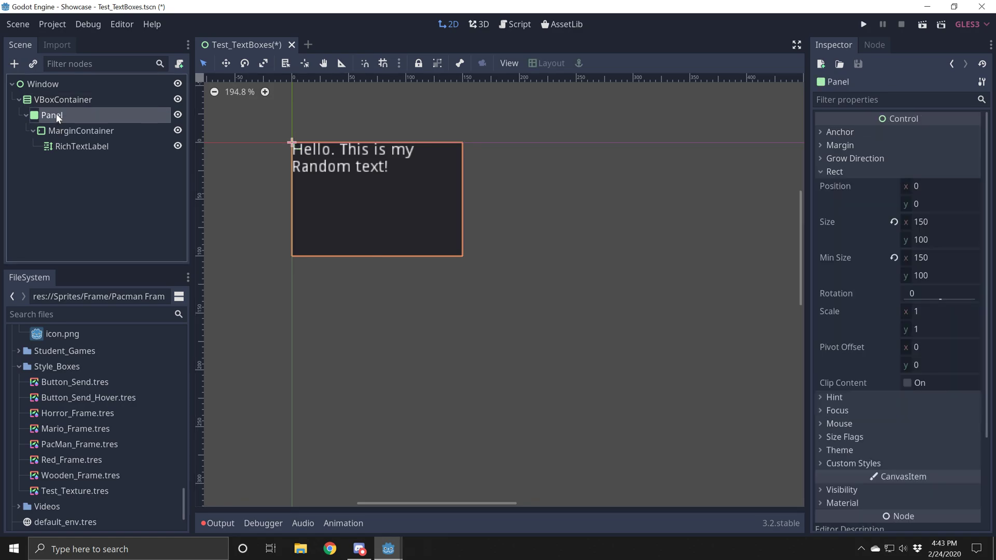
{"action": "left_click", "coordinate": [820, 173]}
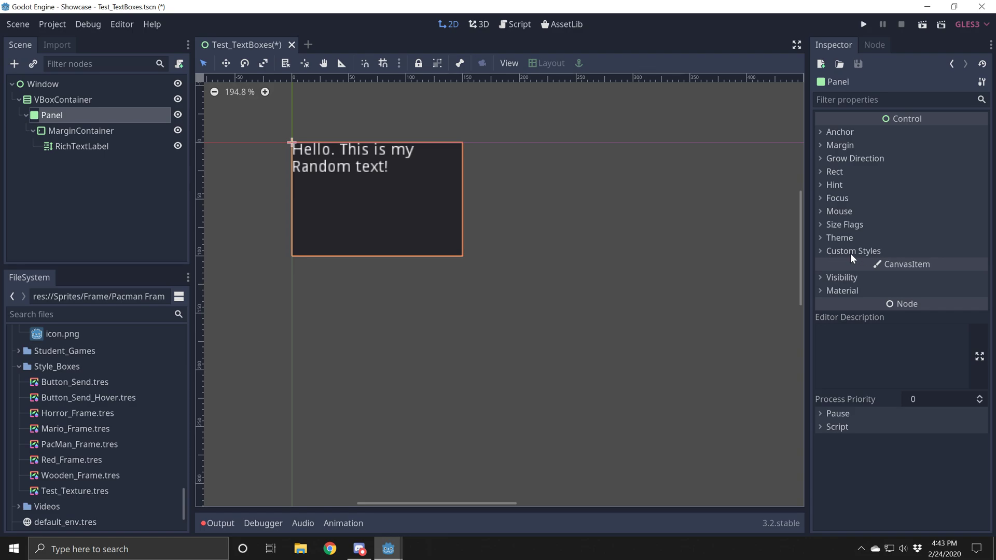
{"action": "left_click", "coordinate": [822, 252]}
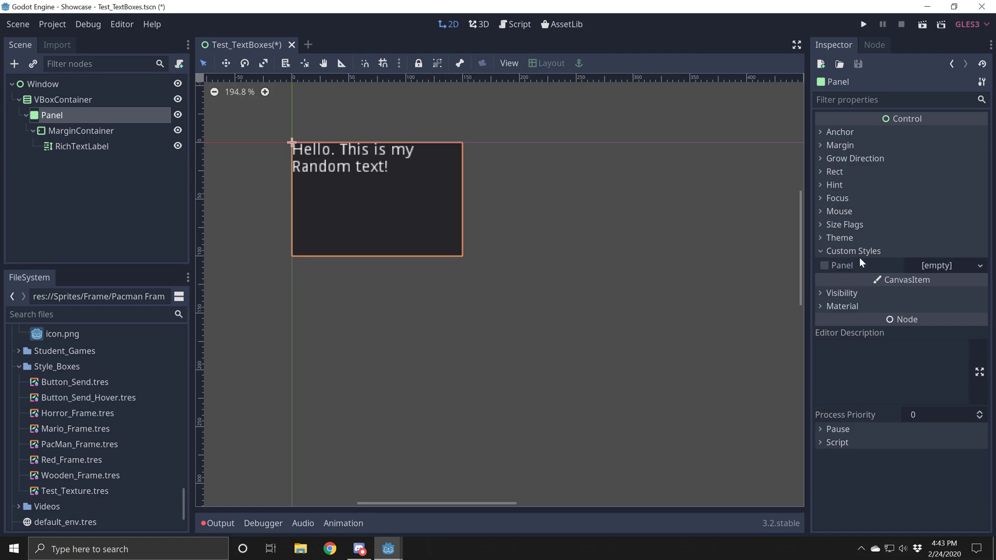
{"action": "left_click", "coordinate": [823, 266]}
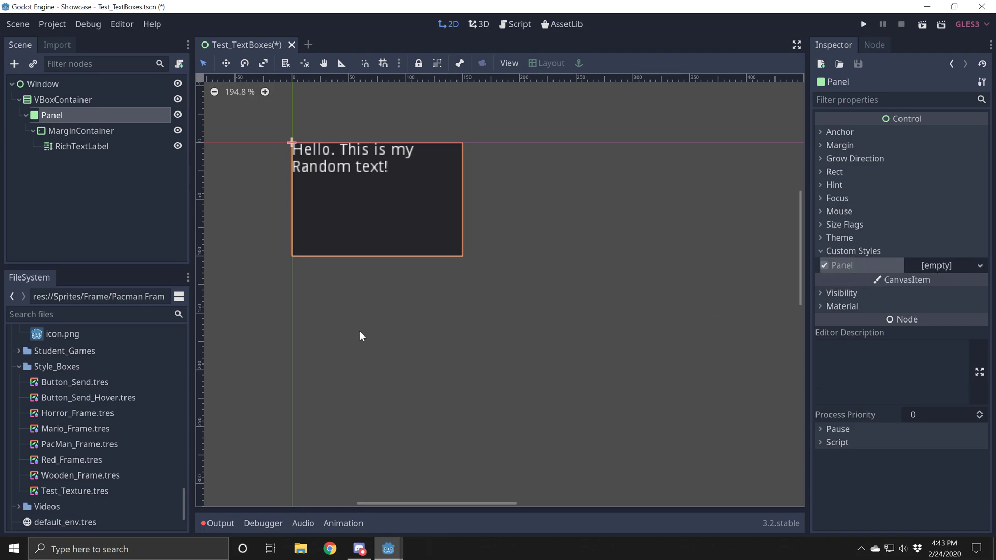
{"action": "left_click_drag", "start_coordinate": [83, 491], "coordinate": [932, 266]}
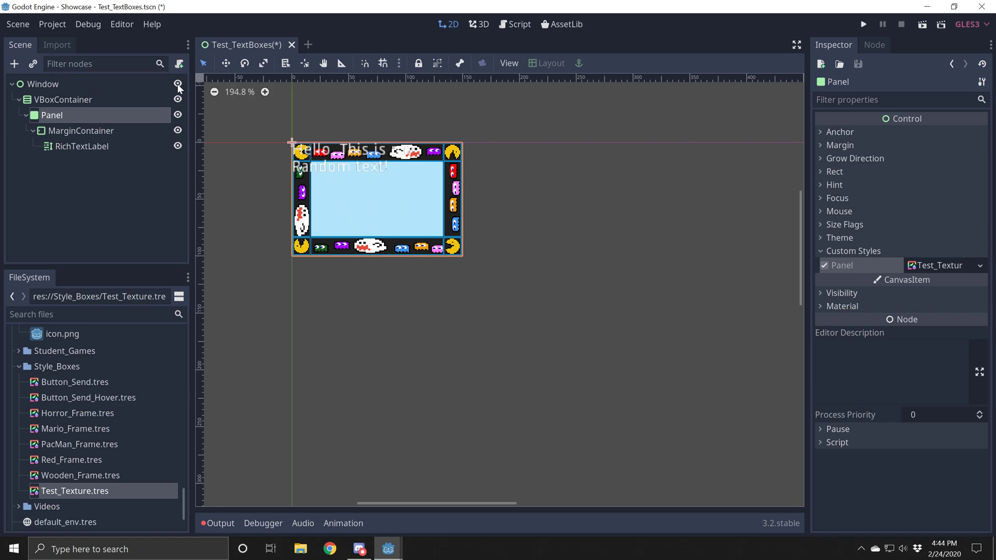
Drag the VBoxContainer's corner wider until the text fits on one line.
{"action": "left_click", "coordinate": [86, 101]}
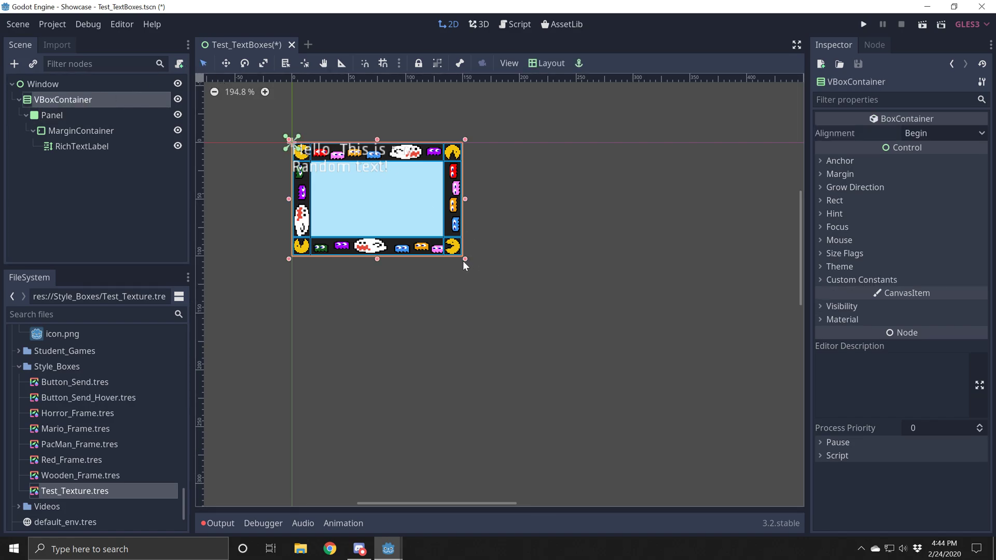
{"action": "left_click_drag", "start_coordinate": [465, 260], "coordinate": [386, 218]}
{"action": "left_click_drag", "start_coordinate": [465, 259], "coordinate": [416, 226]}
{"action": "left_click_drag", "start_coordinate": [465, 259], "coordinate": [541, 261]}
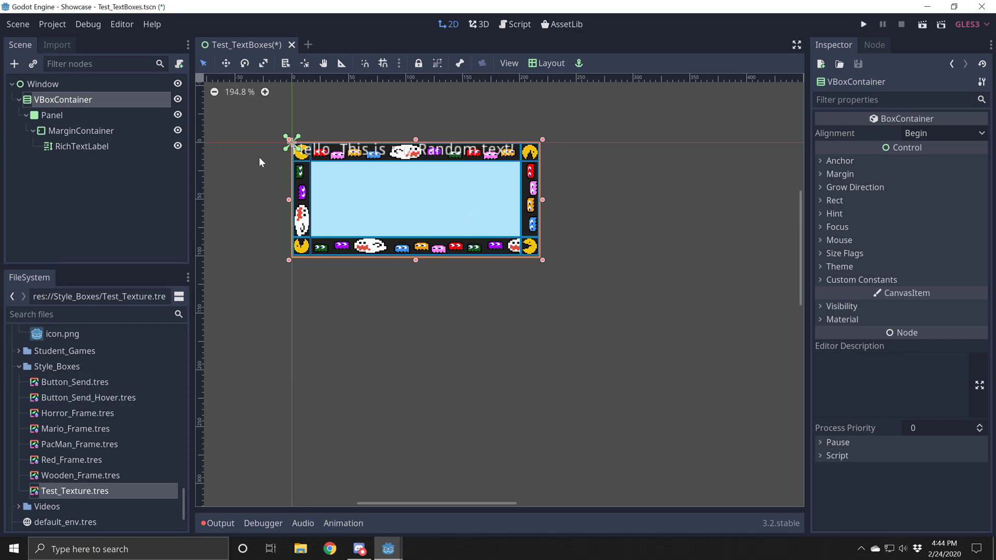
Enable the MarginContainer's right, left, top and bottom margin overrides and raise the top margin.
{"action": "left_click", "coordinate": [79, 135]}
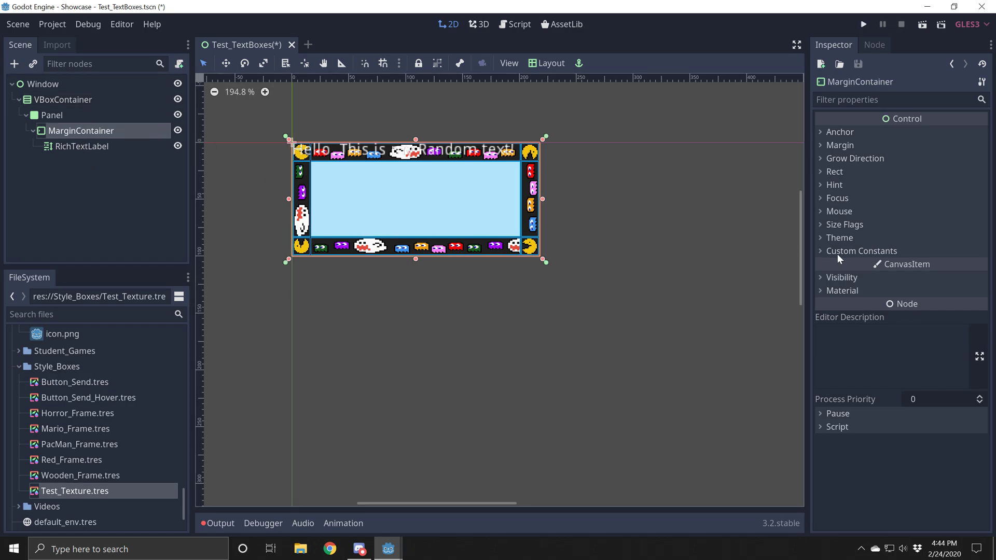
{"action": "left_click", "coordinate": [819, 251]}
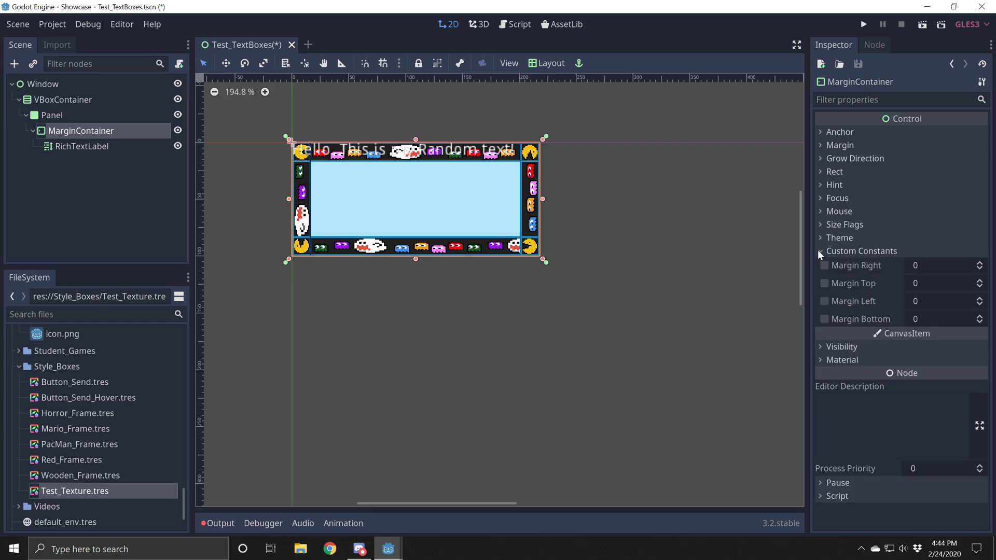
{"action": "left_click", "coordinate": [825, 266]}
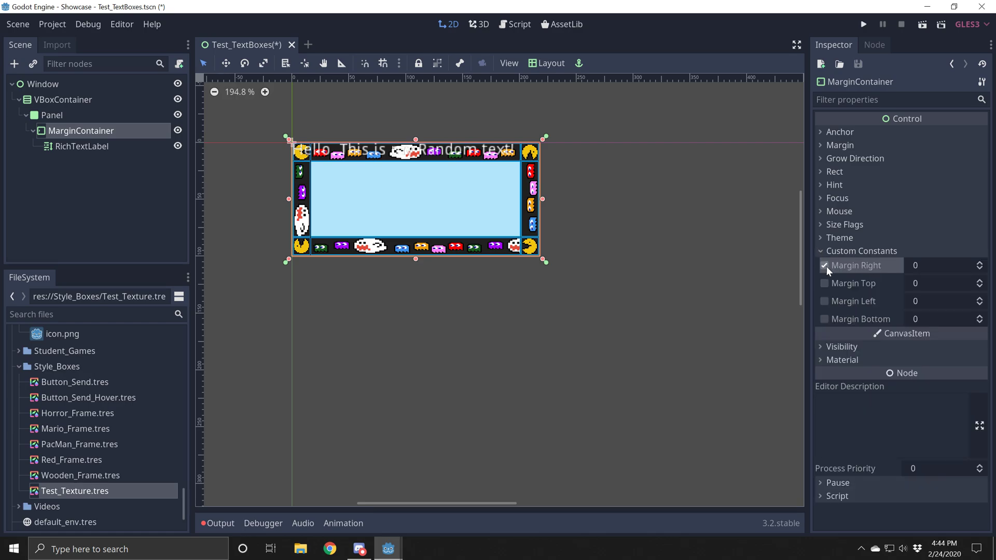
{"action": "left_click", "coordinate": [825, 299]}
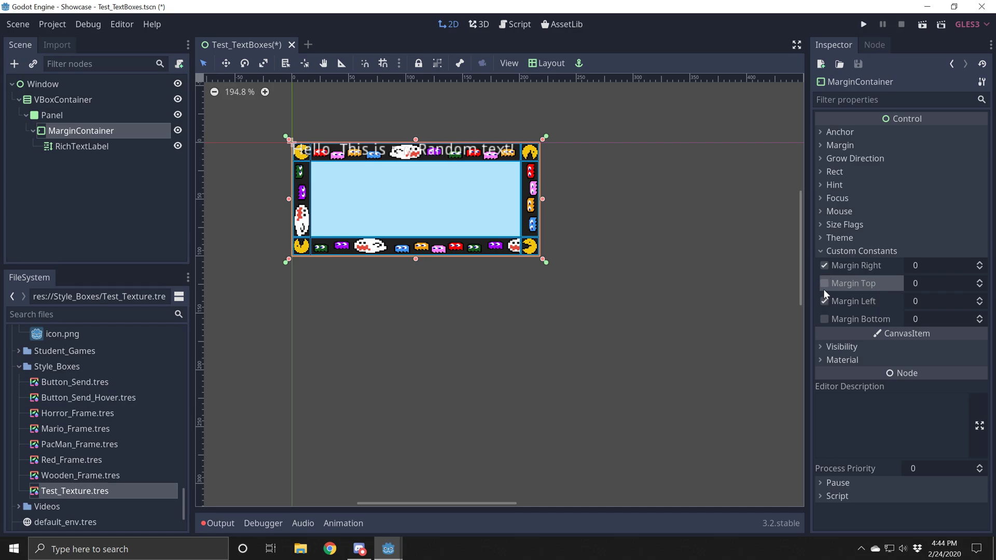
{"action": "left_click", "coordinate": [824, 284]}
{"action": "left_click", "coordinate": [826, 320]}
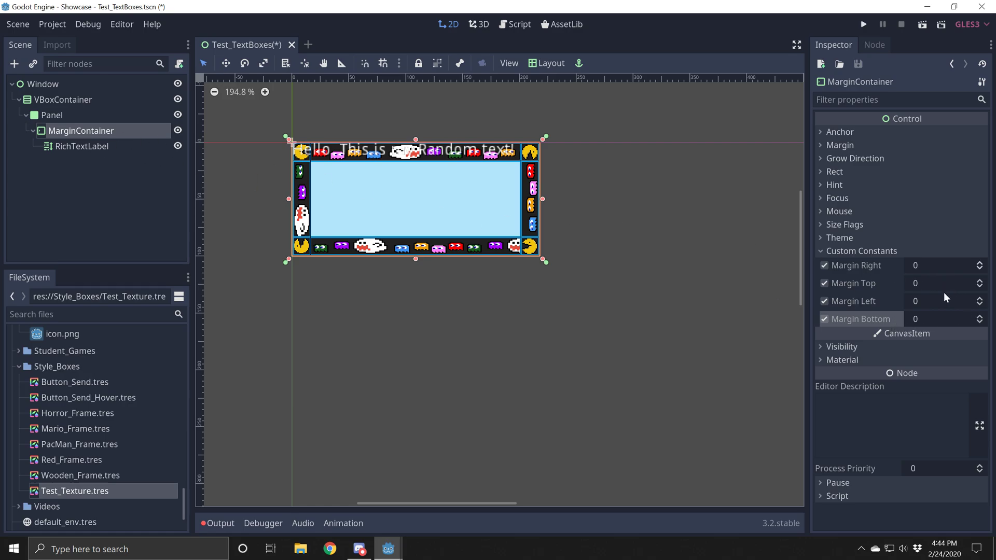
{"action": "left_click", "coordinate": [980, 281]}
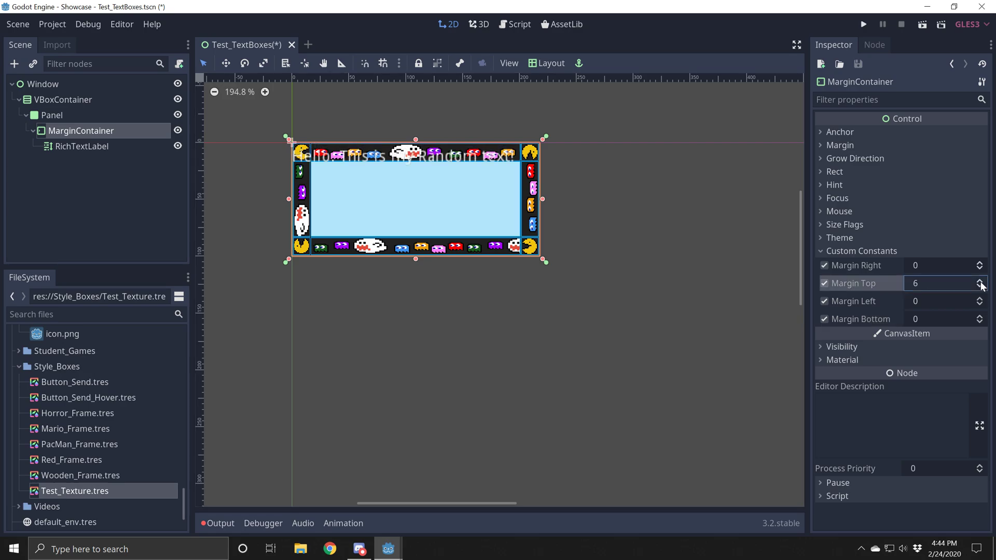
Enter 22 for the right, left and bottom margins, then test resizing inside the frame.
{"action": "scroll", "coordinate": [980, 283], "scroll_direction": "up", "scroll_amount": 12}
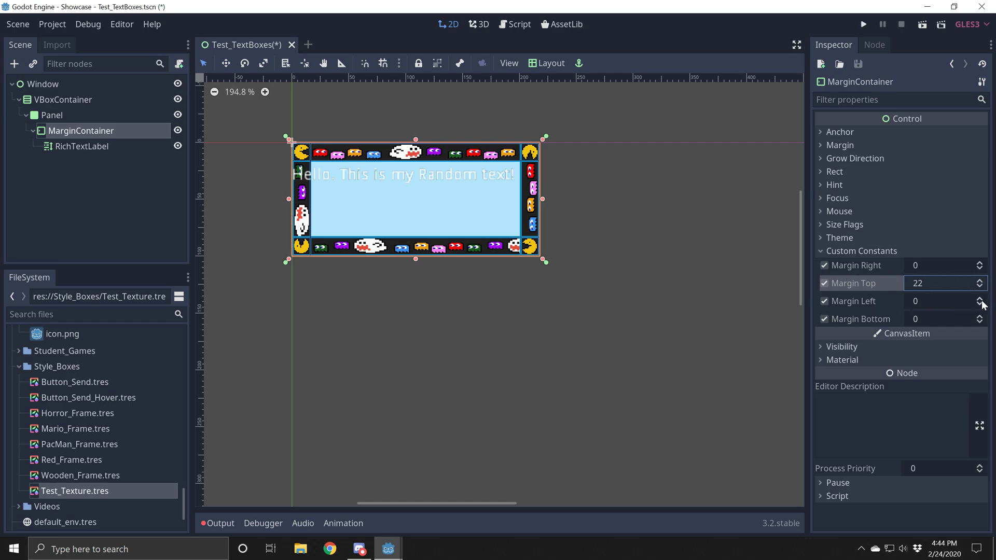
{"action": "scroll", "coordinate": [982, 304], "scroll_direction": "up", "scroll_amount": 11}
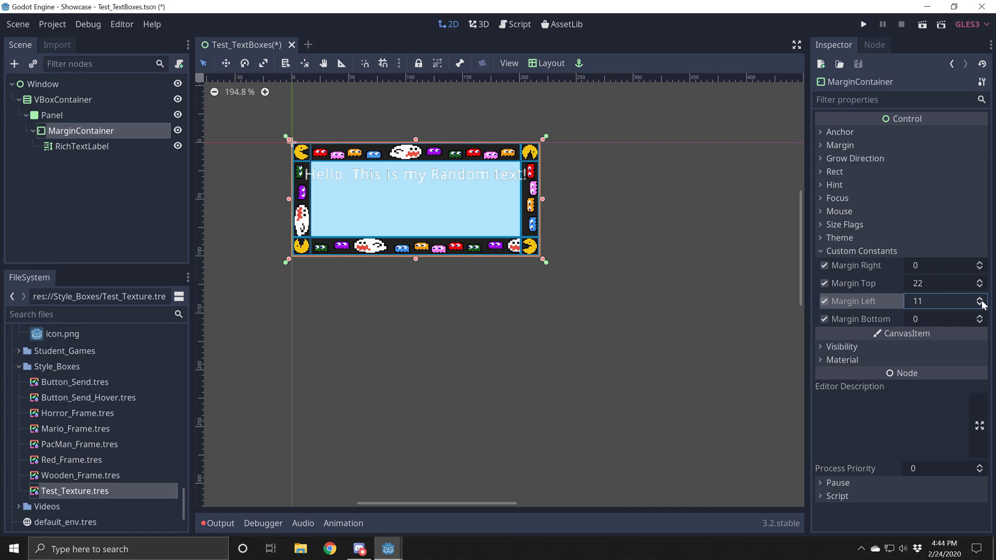
{"action": "scroll", "coordinate": [982, 304], "scroll_direction": "up", "scroll_amount": 9}
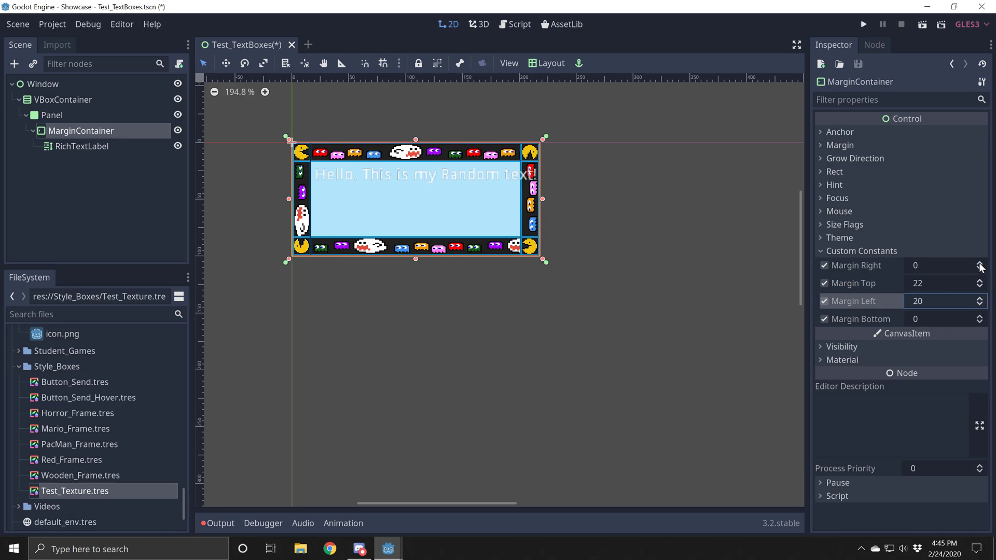
{"action": "scroll", "coordinate": [981, 267], "scroll_direction": "up", "scroll_amount": 3}
{"action": "scroll", "coordinate": [981, 266], "scroll_direction": "up", "scroll_amount": 3}
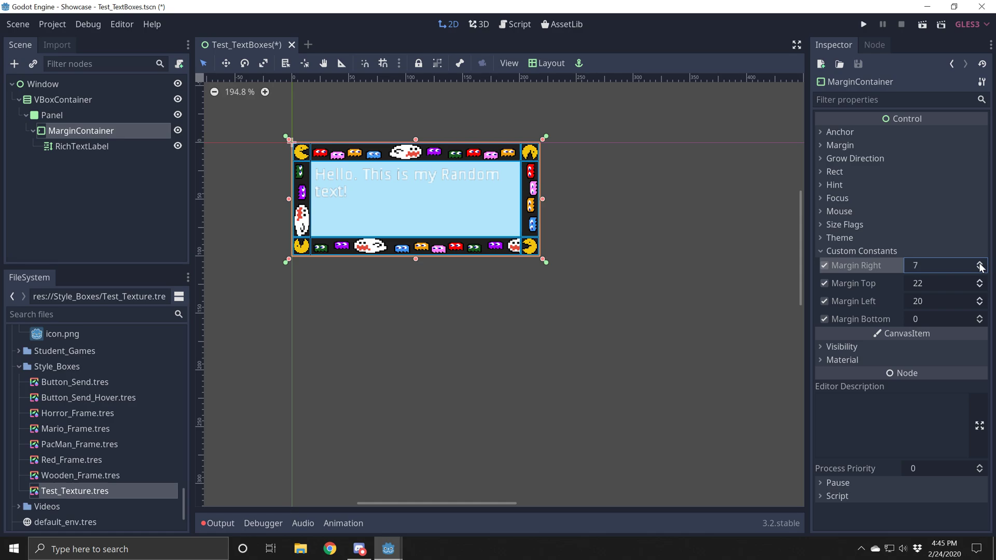
{"action": "scroll", "coordinate": [981, 267], "scroll_direction": "up", "scroll_amount": 1}
{"action": "left_click", "coordinate": [910, 266]}
{"action": "type", "text": "22"}
{"action": "key", "text": "Tab"}
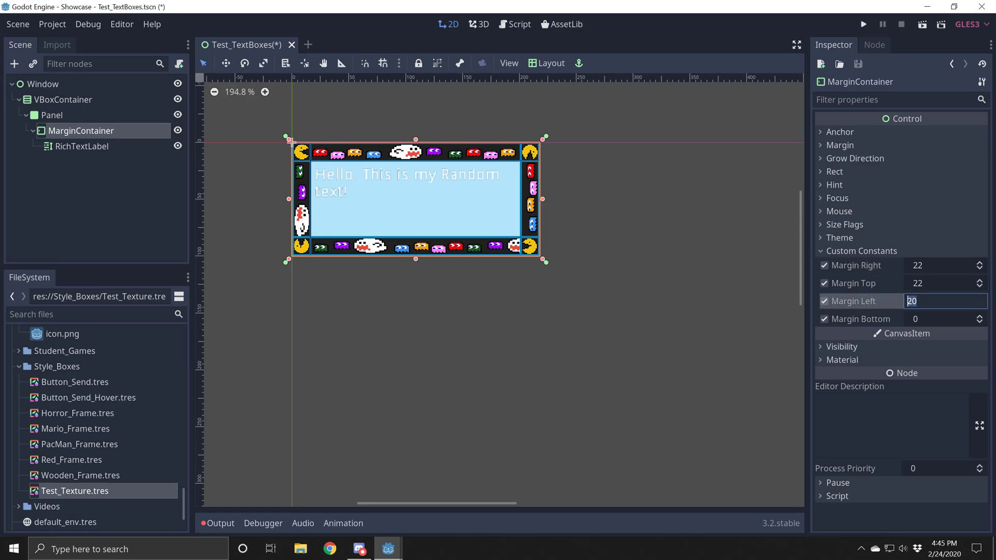
{"action": "type", "text": "22"}
{"action": "key", "text": "Tab"}
{"action": "type", "text": "22"}
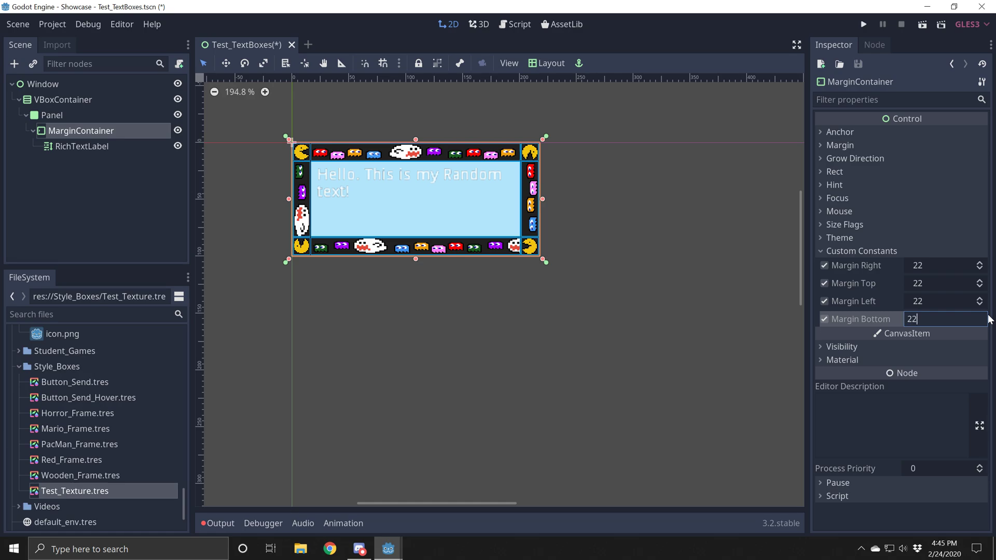
{"action": "key", "text": "Return"}
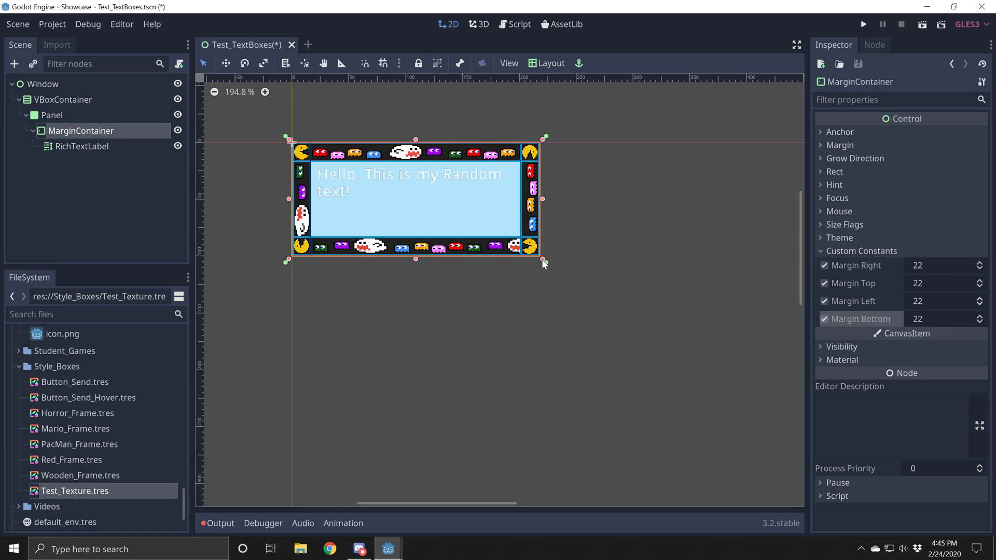
{"action": "left_click_drag", "start_coordinate": [543, 259], "coordinate": [597, 270]}
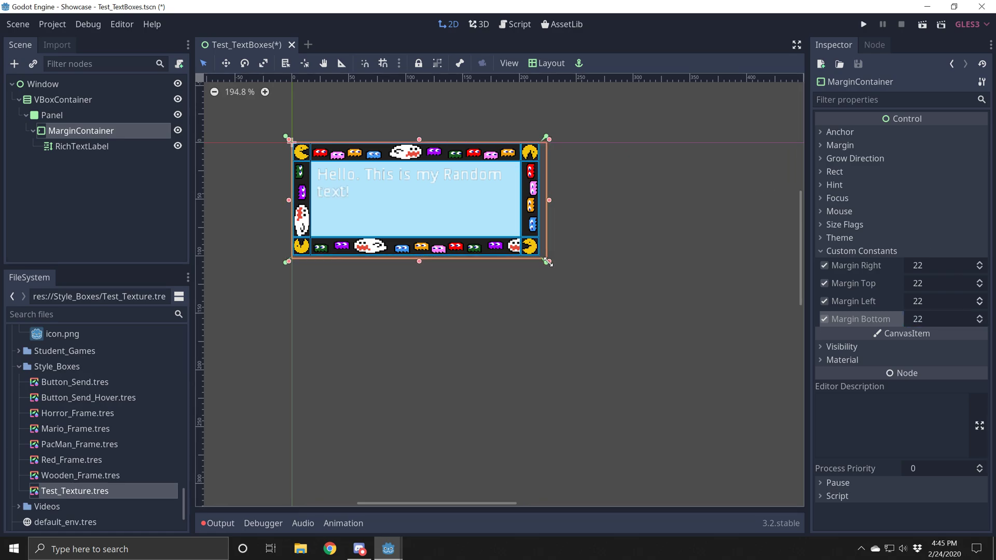
Resize the VBoxContainer to test how the text wraps.
{"action": "left_click", "coordinate": [46, 101]}
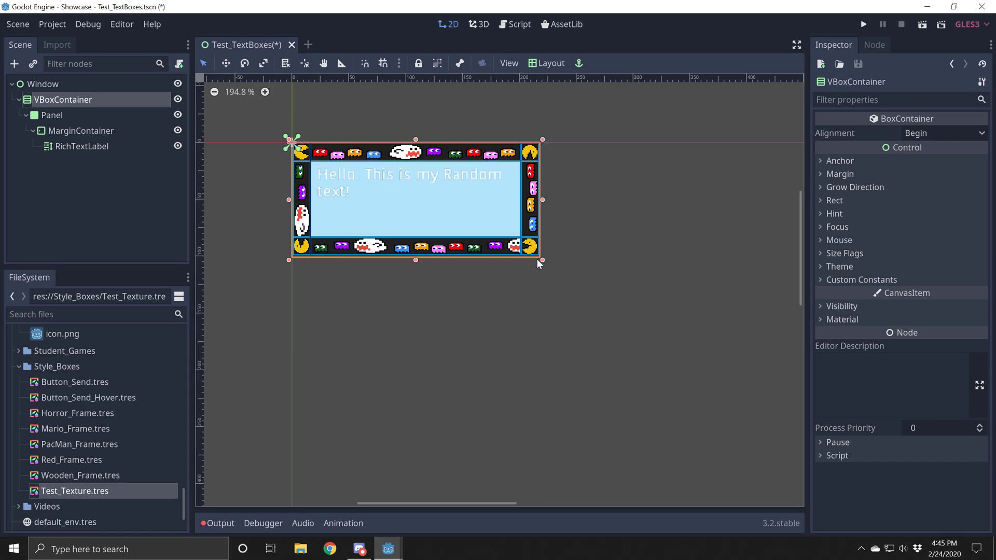
{"action": "left_click_drag", "start_coordinate": [542, 260], "coordinate": [606, 259]}
{"action": "left_click_drag", "start_coordinate": [609, 222], "coordinate": [520, 258]}
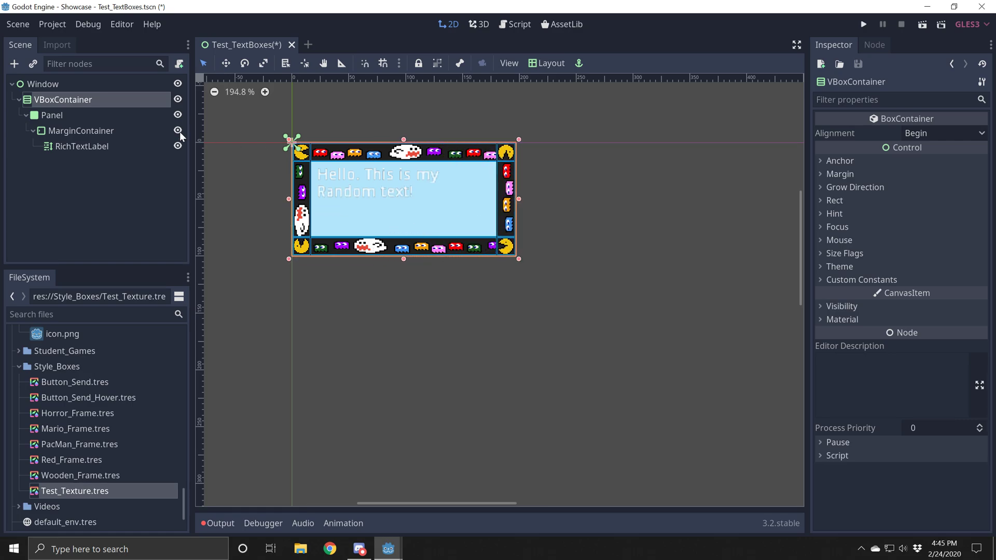
Turn on Expand in both the Panel's horizontal and vertical size flags.
{"action": "left_click", "coordinate": [54, 113]}
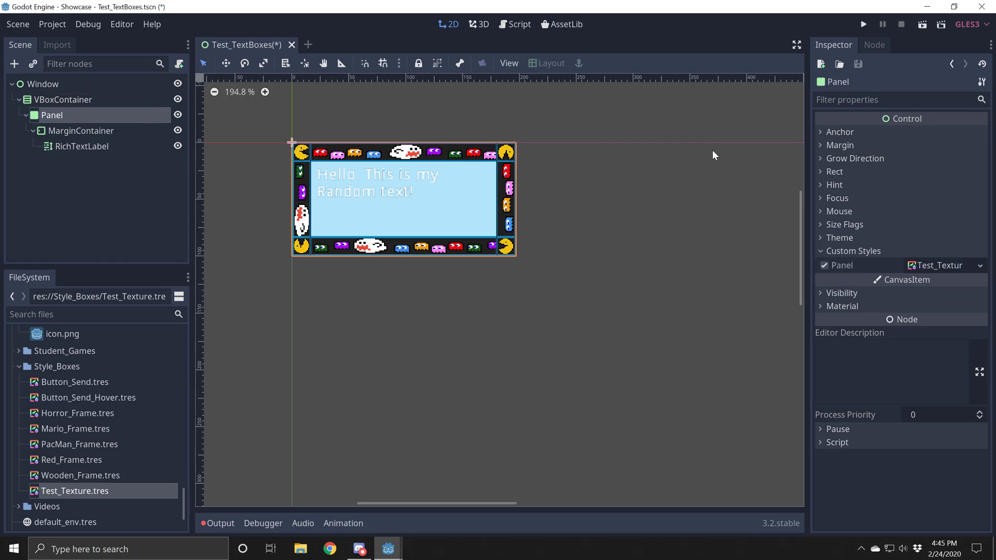
{"action": "left_click", "coordinate": [820, 224]}
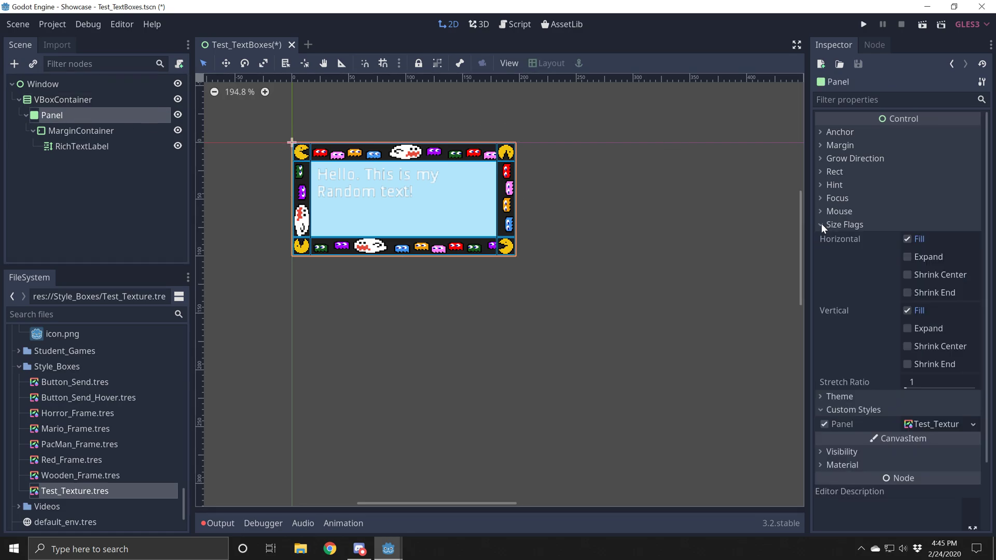
{"action": "left_click", "coordinate": [908, 329]}
{"action": "left_click", "coordinate": [907, 257]}
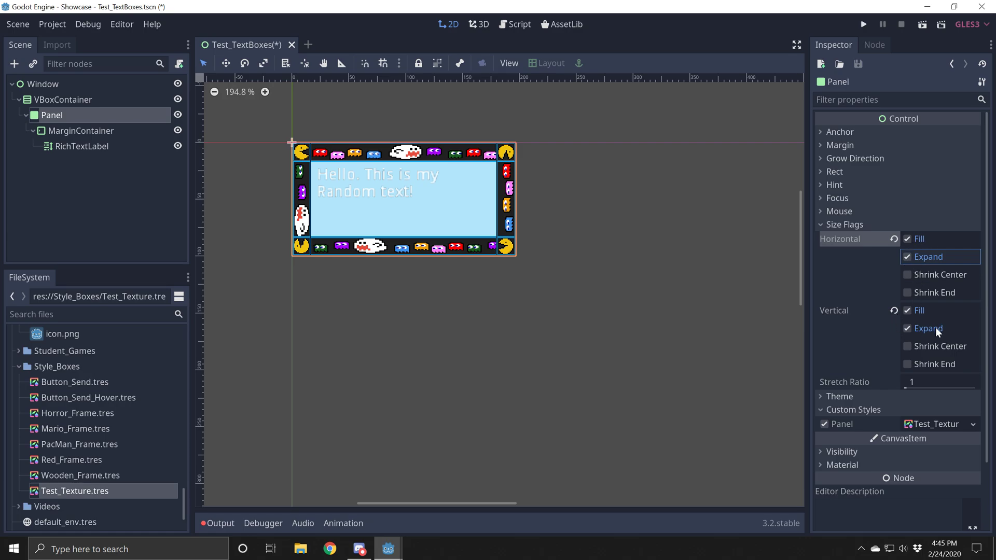
Enlarge the VBoxContainer, then shrink it to a smaller Pac-Man-framed rectangle.
{"action": "left_click", "coordinate": [107, 100]}
{"action": "left_click_drag", "start_coordinate": [518, 259], "coordinate": [760, 429]}
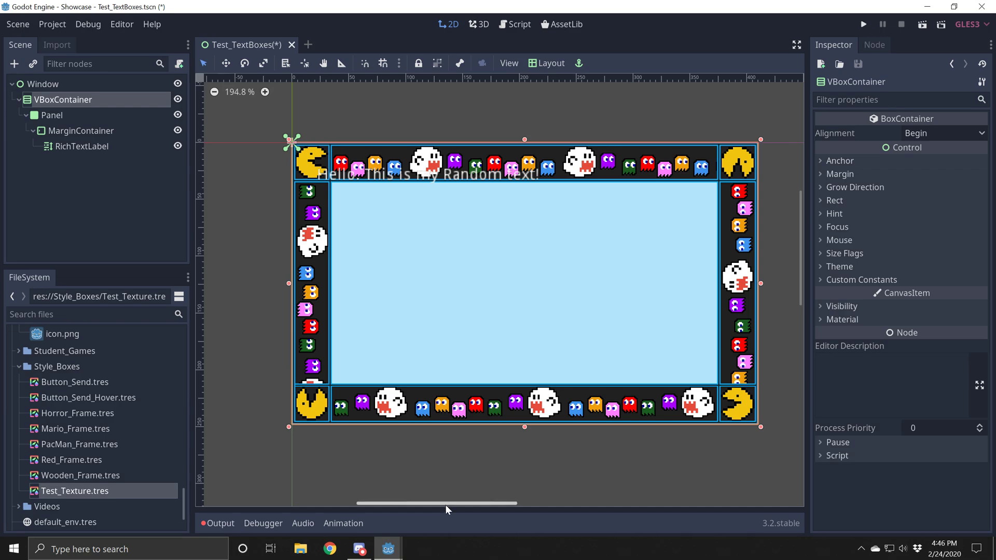
{"action": "left_click_drag", "start_coordinate": [444, 506], "coordinate": [469, 505]}
{"action": "scroll", "coordinate": [493, 446], "scroll_direction": "down", "scroll_amount": 2}
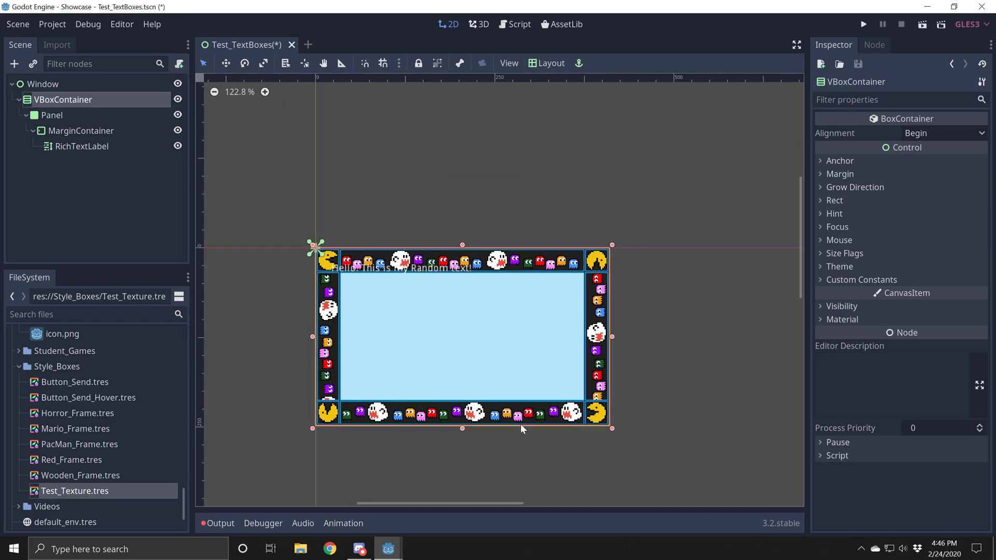
{"action": "scroll", "coordinate": [799, 239], "scroll_direction": "down", "scroll_amount": 2}
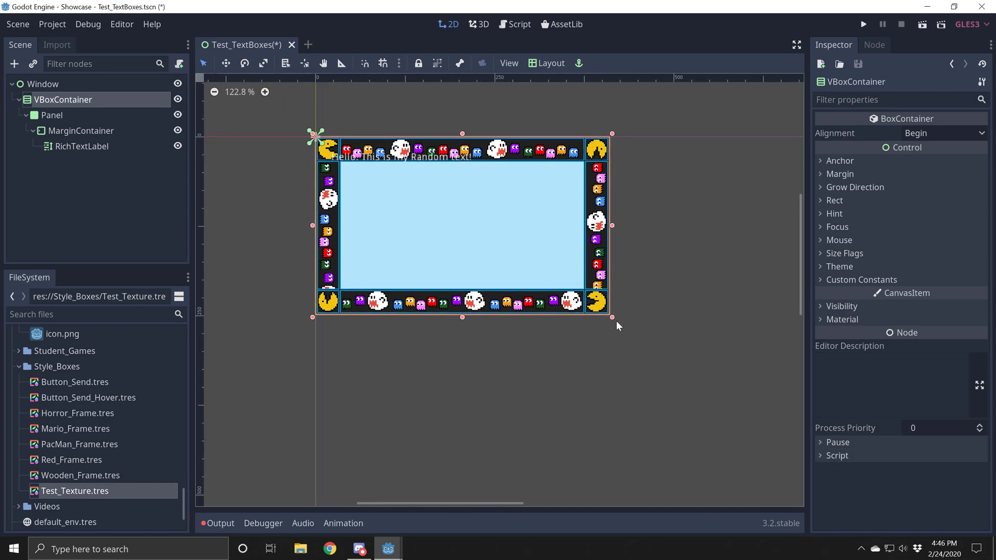
{"action": "mouse_move", "coordinate": [610, 317]}
{"action": "left_mouse_down"}
{"action": "mouse_move", "coordinate": [590, 314]}
{"action": "mouse_move", "coordinate": [649, 351]}
{"action": "mouse_move", "coordinate": [595, 307]}
{"action": "left_mouse_up"}
{"action": "mouse_move", "coordinate": [563, 294]}
{"action": "left_mouse_down"}
{"action": "mouse_move", "coordinate": [530, 279]}
{"action": "mouse_move", "coordinate": [570, 307]}
{"action": "mouse_move", "coordinate": [543, 292]}
{"action": "left_mouse_up"}
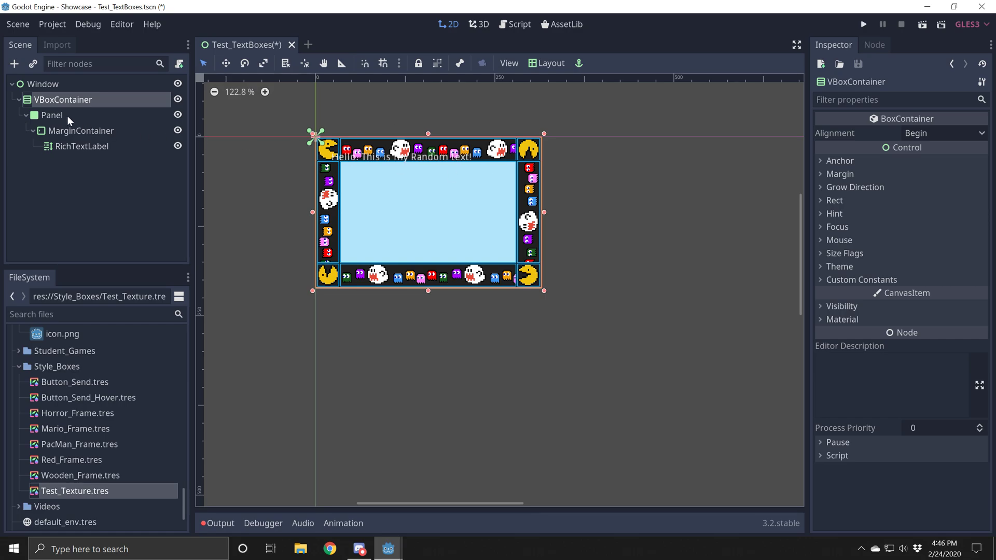
Set the VBoxContainer's minimum size to 315 × 211 and test that it stops there.
{"action": "left_click", "coordinate": [817, 201]}
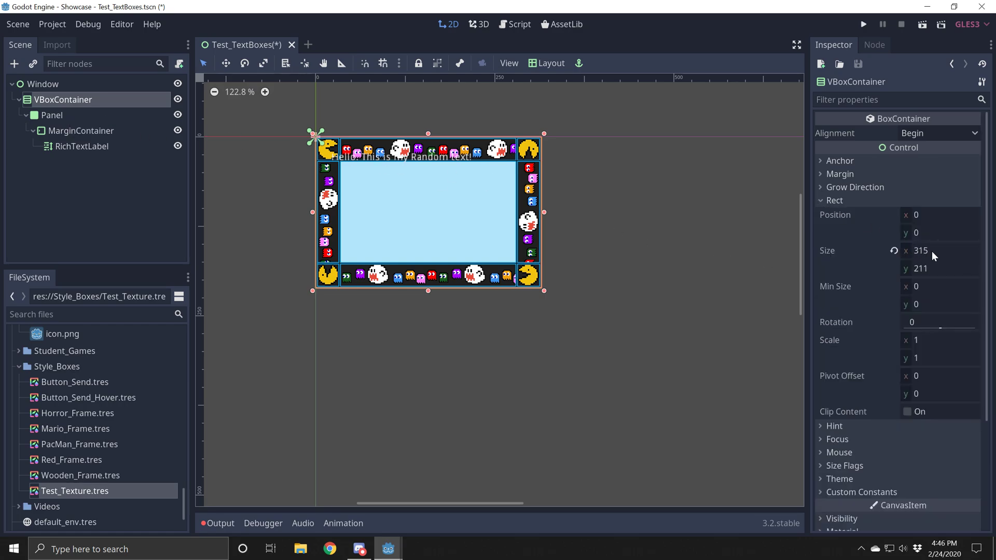
{"action": "left_click", "coordinate": [923, 290]}
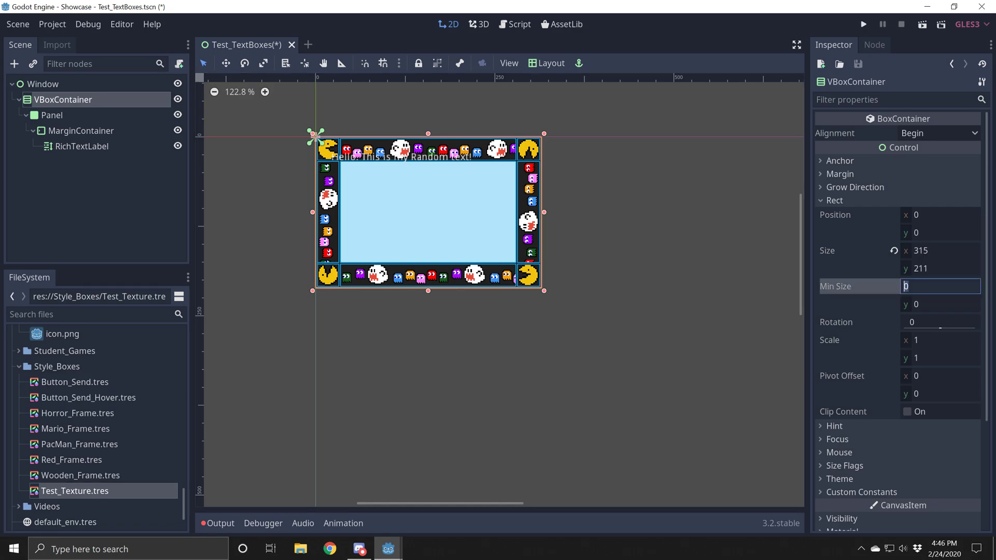
{"action": "type", "text": "315"}
{"action": "key", "text": "Tab"}
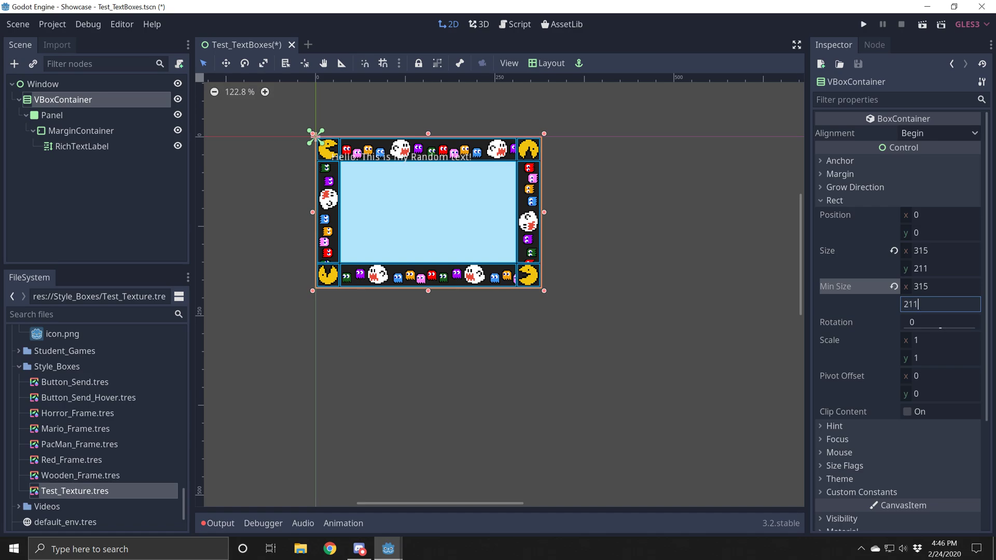
{"action": "key", "text": "Return"}
{"action": "mouse_move", "coordinate": [544, 293]}
{"action": "left_mouse_down"}
{"action": "mouse_move", "coordinate": [597, 317]}
{"action": "mouse_move", "coordinate": [540, 288]}
{"action": "left_mouse_up"}
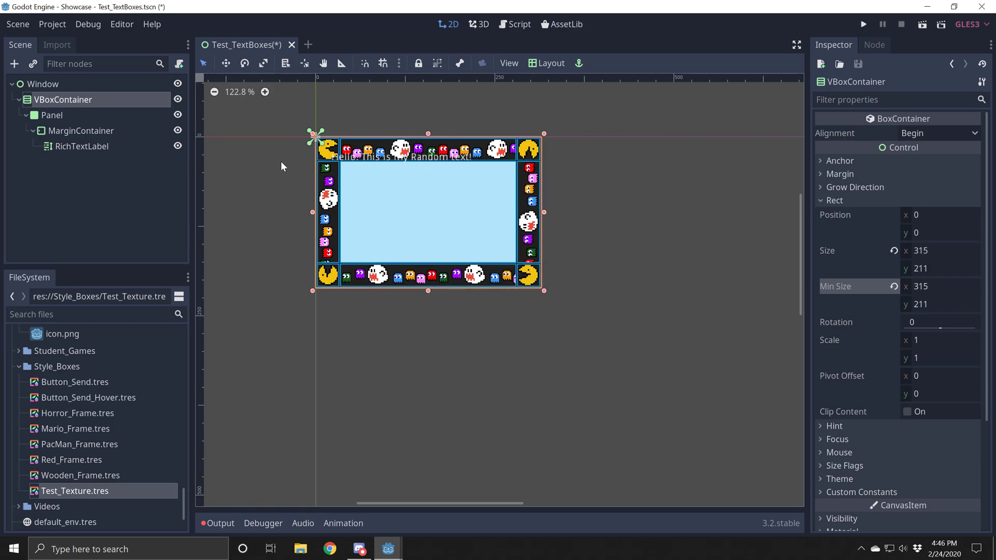
Set all four MarginContainer margins to 42 so the text sits in the frame's inner area.
{"action": "left_click", "coordinate": [78, 130]}
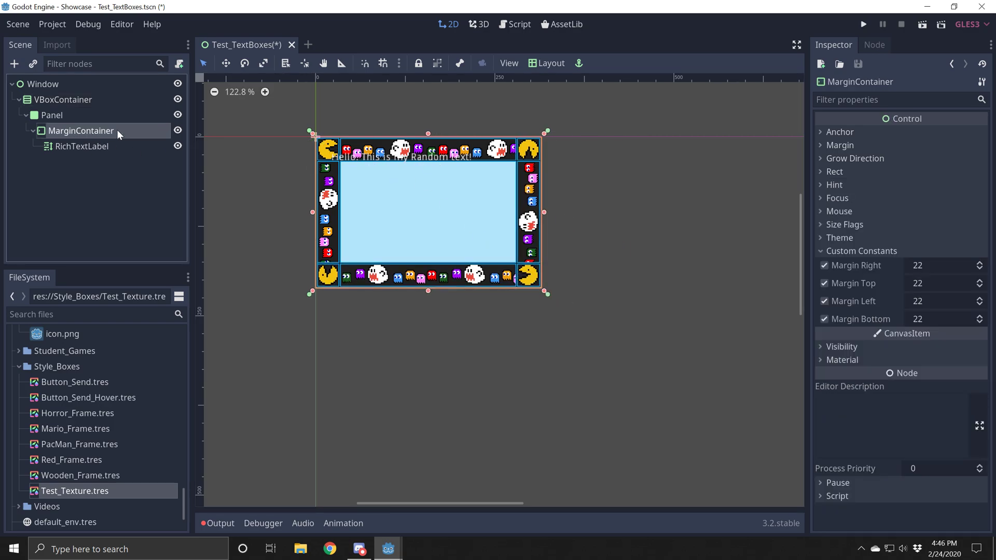
{"action": "left_click", "coordinate": [980, 263]}
{"action": "left_click", "coordinate": [980, 264]}
{"action": "left_click", "coordinate": [980, 264]}
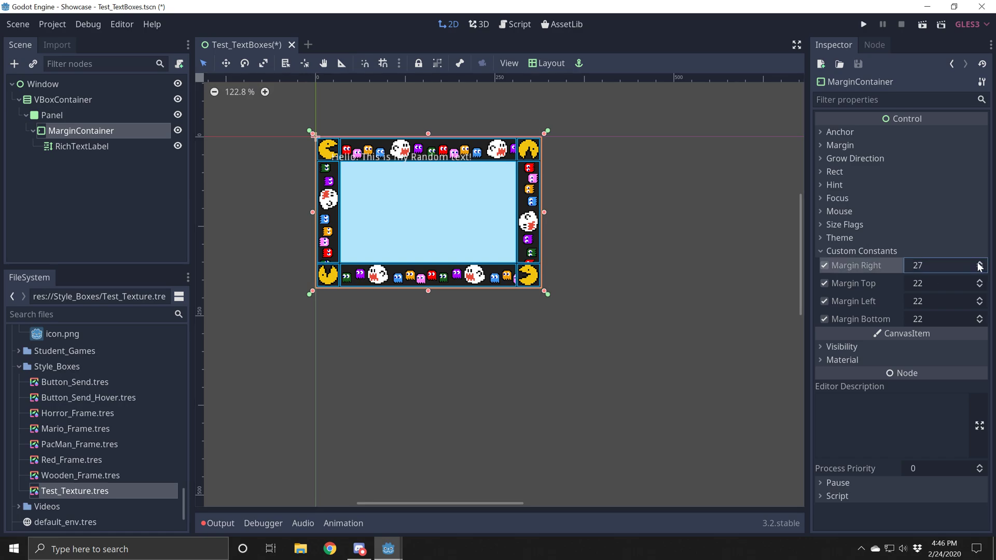
{"action": "left_click", "coordinate": [980, 268]}
{"action": "left_click", "coordinate": [980, 269]}
{"action": "left_click", "coordinate": [980, 268]}
{"action": "left_click", "coordinate": [981, 269]}
{"action": "left_click", "coordinate": [981, 268]}
{"action": "left_click_drag", "start_coordinate": [980, 281], "coordinate": [980, 284]}
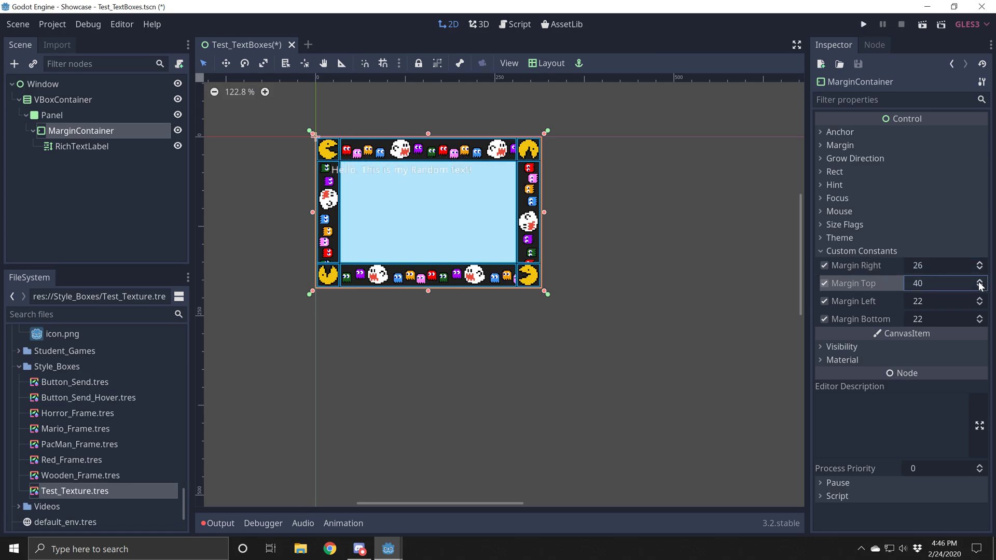
{"action": "left_click", "coordinate": [949, 301]}
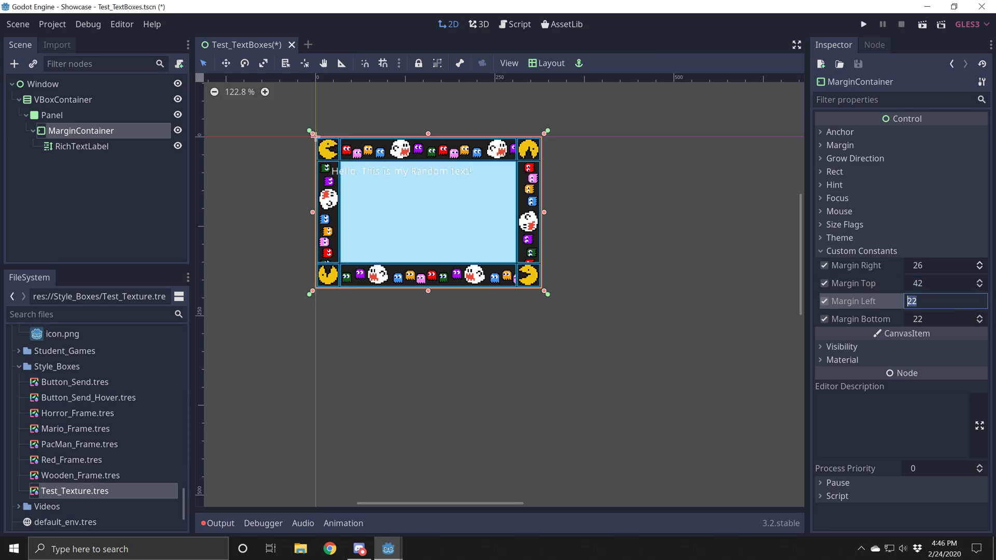
{"action": "type", "text": "42"}
{"action": "left_click", "coordinate": [950, 269]}
{"action": "type", "text": "42"}
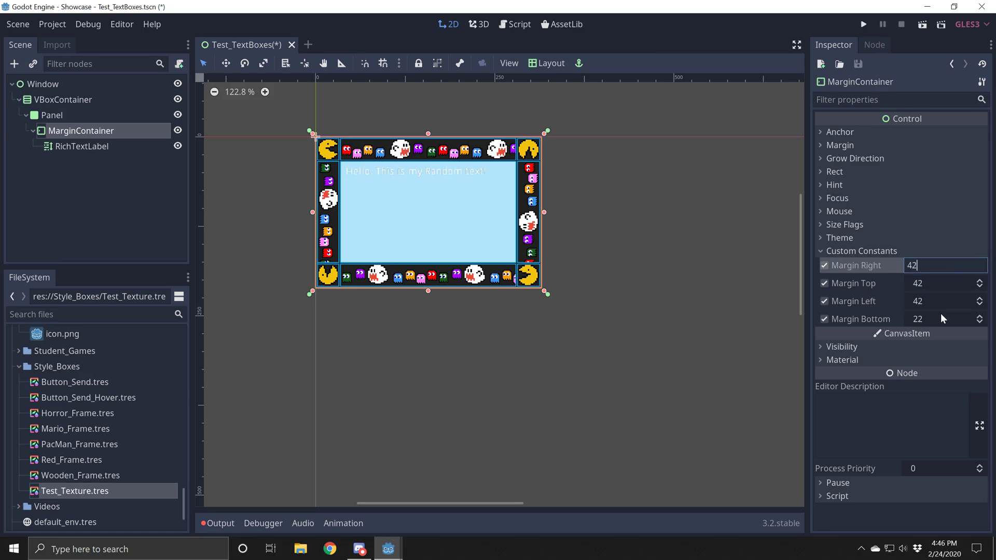
{"action": "left_click", "coordinate": [926, 321]}
{"action": "type", "text": "42"}
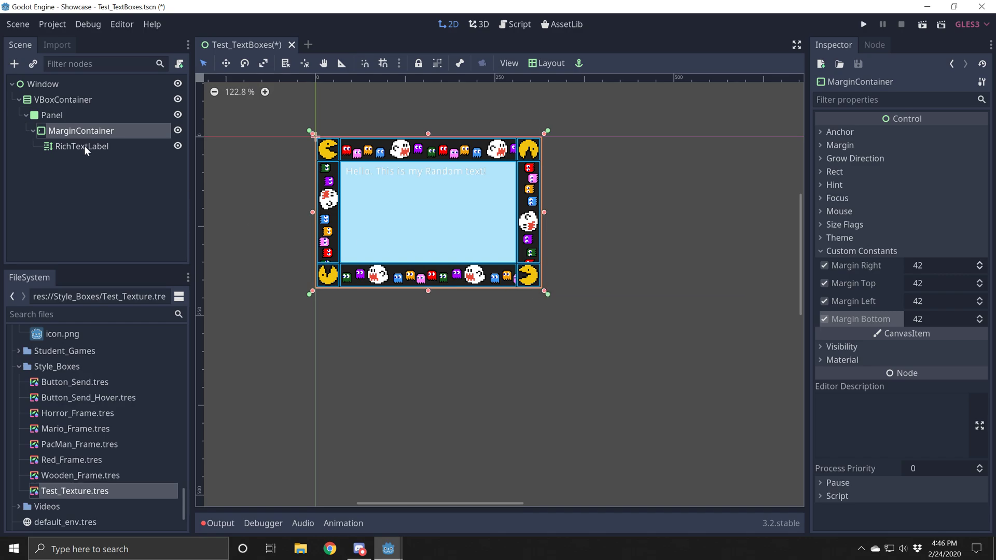
{"action": "left_click", "coordinate": [91, 101]}
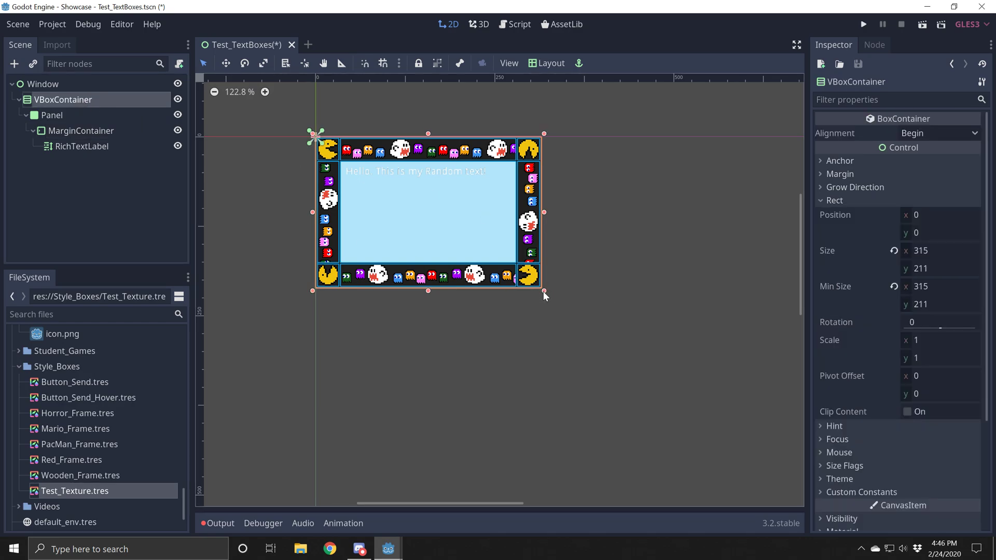
Shrink the box to its minimum and paste extra copies of the sentence into the label.
{"action": "left_click_drag", "start_coordinate": [544, 291], "coordinate": [325, 255]}
{"action": "left_click", "coordinate": [89, 146]}
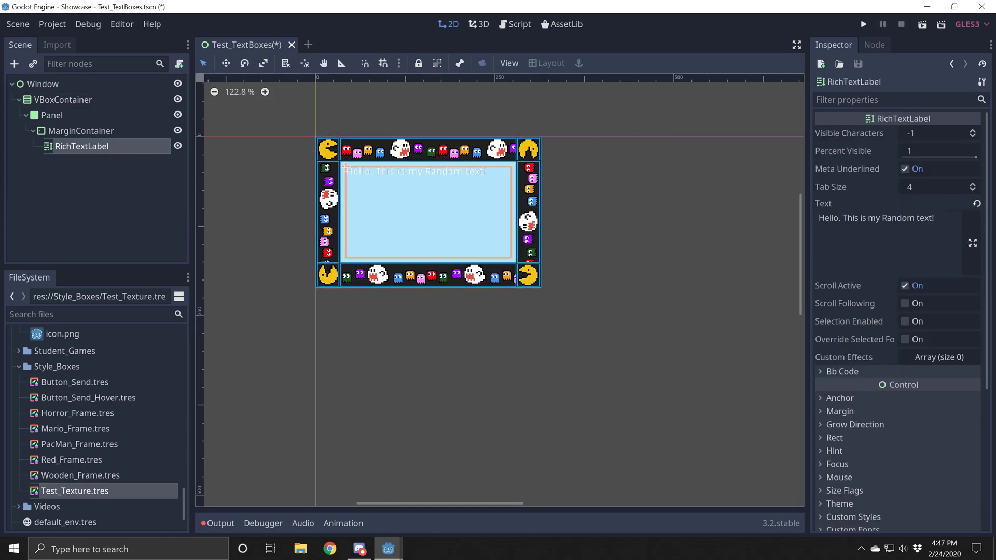
{"action": "left_click_drag", "start_coordinate": [935, 218], "coordinate": [772, 211]}
{"action": "key", "text": "ctrl+c"}
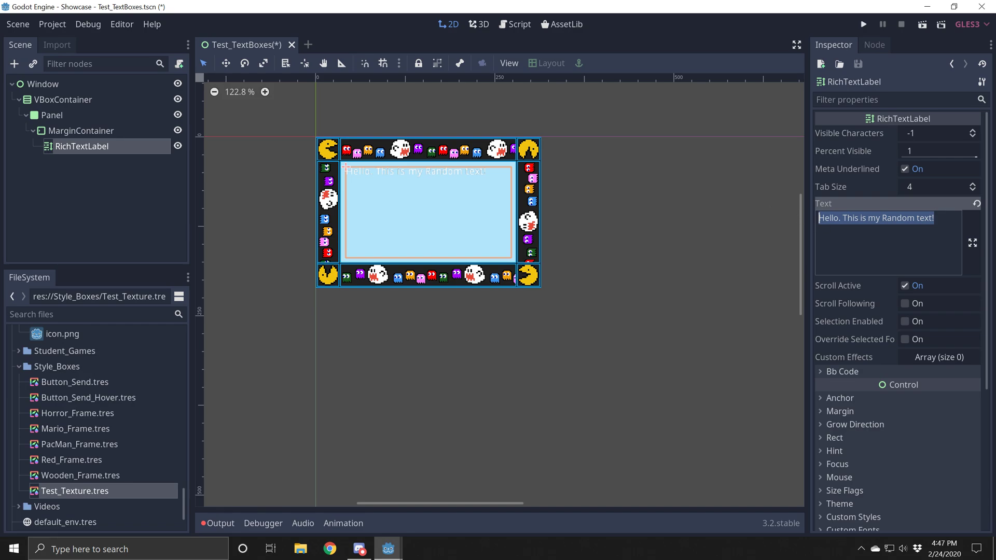
{"action": "left_click", "coordinate": [935, 218]}
{"action": "key", "text": "ctrl+v"}
{"action": "key", "text": "ctrl+v"}
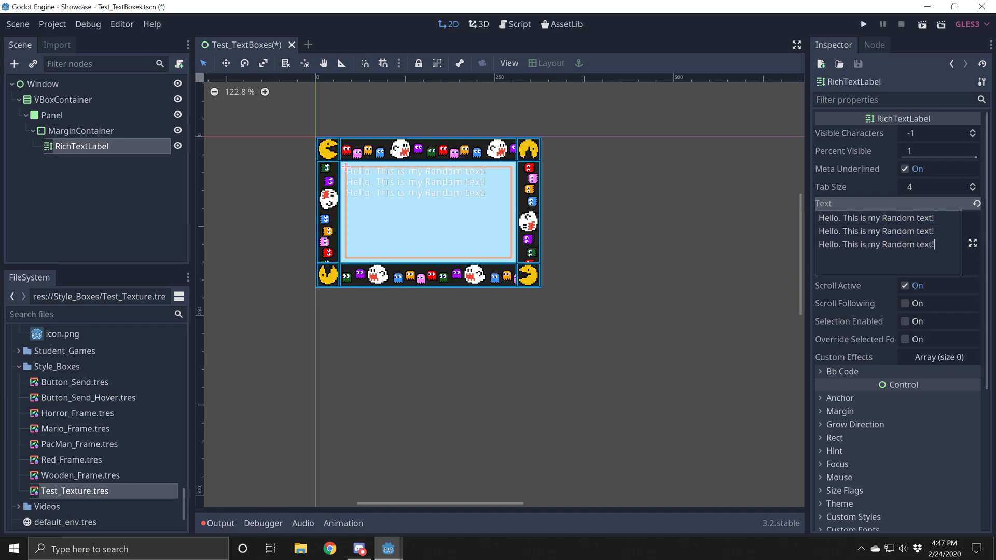
{"action": "key", "text": "ctrl+v"}
{"action": "key", "text": "ctrl+v"}
{"action": "key", "text": "ctrl+v"}
{"action": "key", "text": "ctrl+v"}
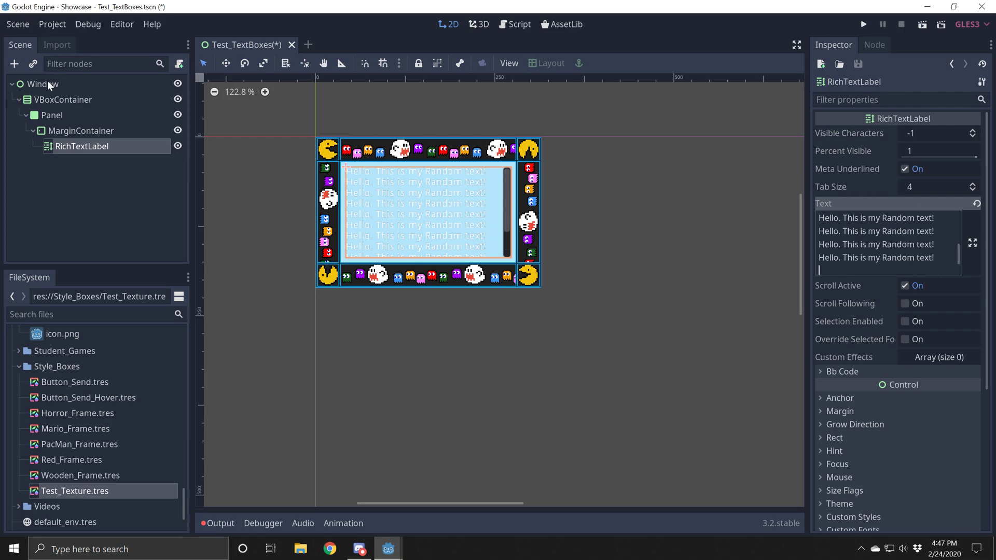
Enlarge the VBoxContainer to make room for more text.
{"action": "left_click", "coordinate": [42, 101]}
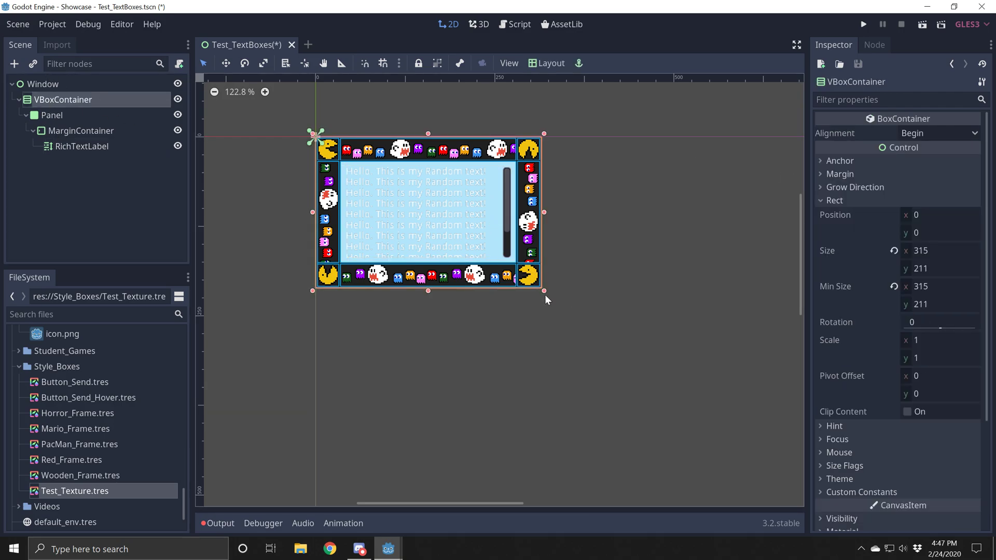
{"action": "left_click_drag", "start_coordinate": [545, 297], "coordinate": [751, 372]}
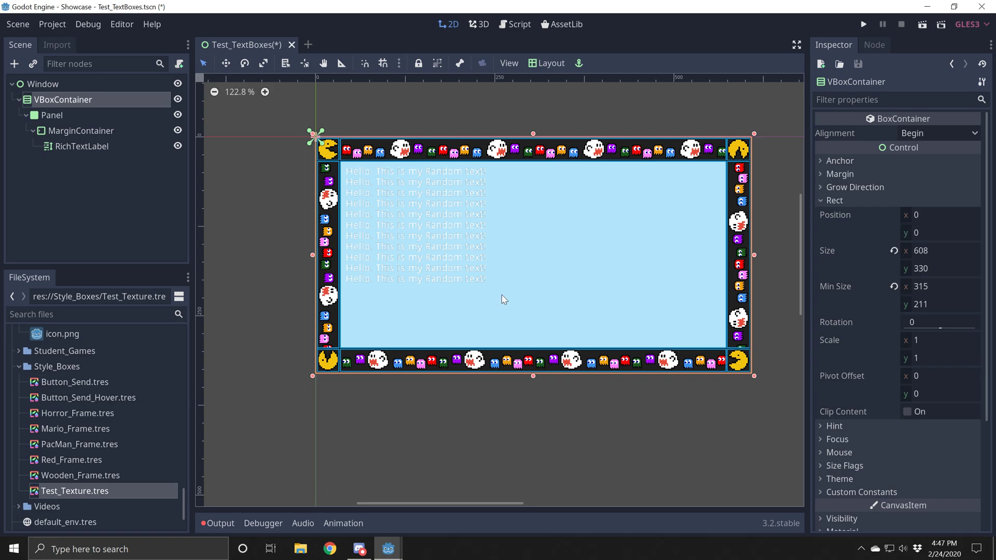
{"action": "left_click", "coordinate": [489, 255]}
Join the label's lines and paste more copies of 'Hello. This is my Random text!'.
{"action": "left_click", "coordinate": [935, 231]}
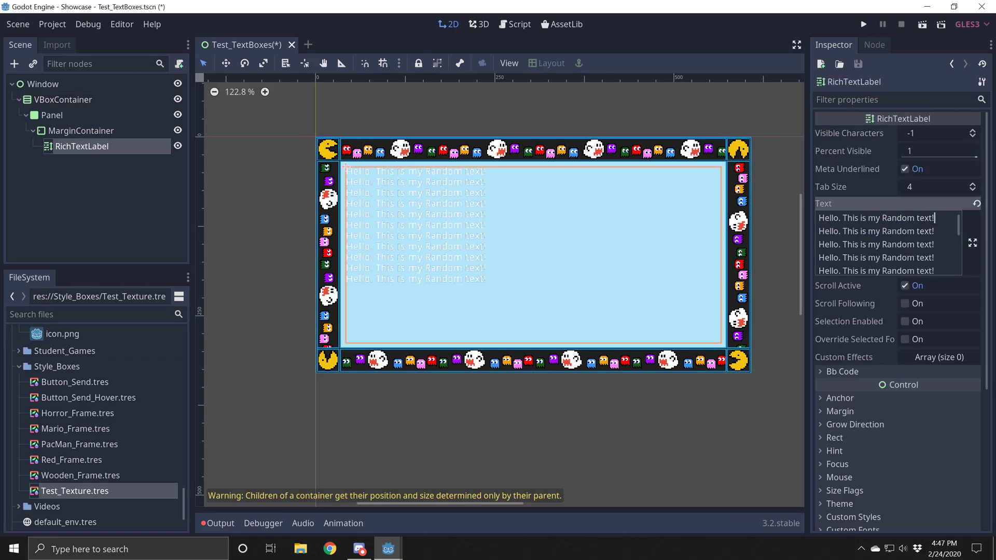
{"action": "key", "text": "Delete"}
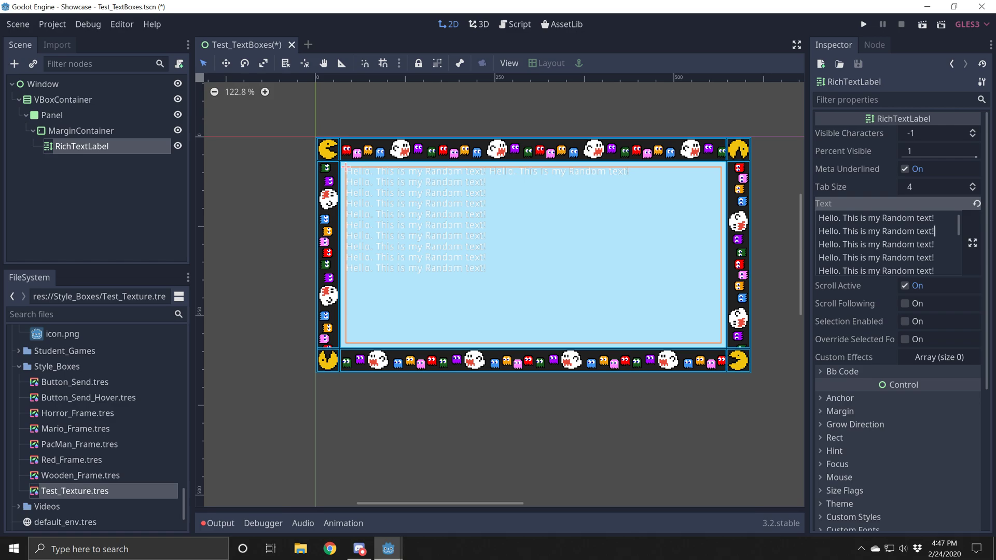
{"action": "key", "text": "Delete"}
{"action": "key", "text": "Delete"}
{"action": "key", "text": "Delete"}
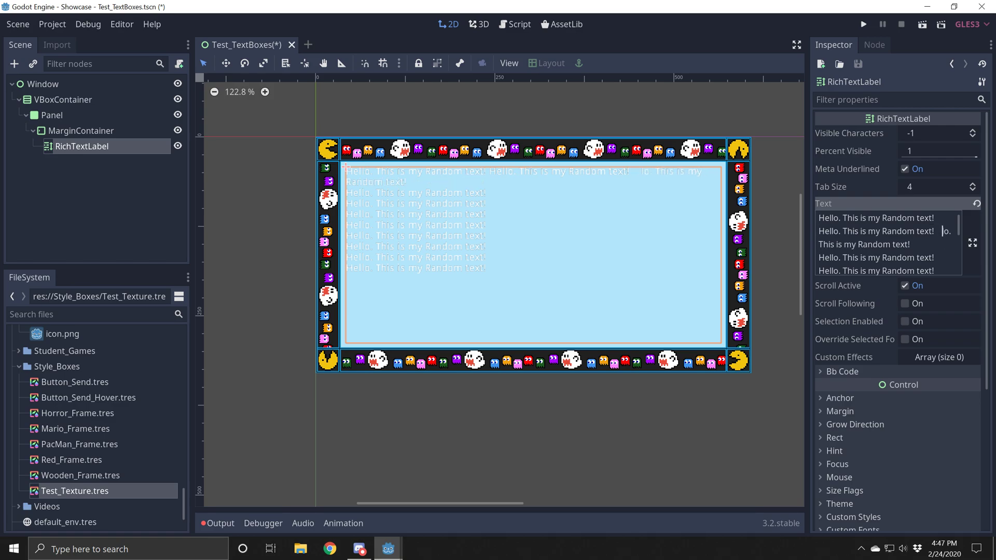
{"action": "key", "text": "ctrl+a"}
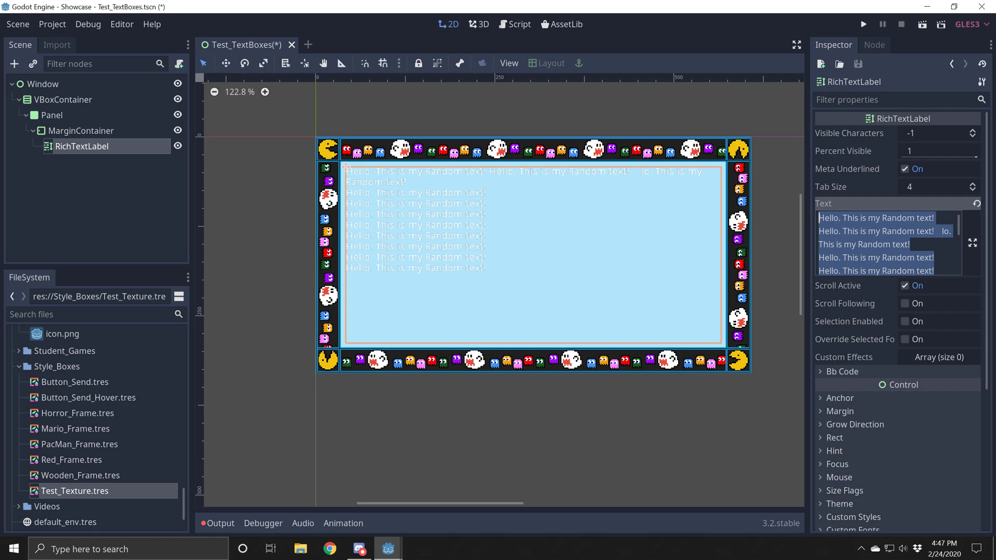
{"action": "key", "text": "shift+Up"}
{"action": "key", "text": "shift+Up"}
{"action": "key", "text": "shift+Up"}
{"action": "key", "text": "shift+Up"}
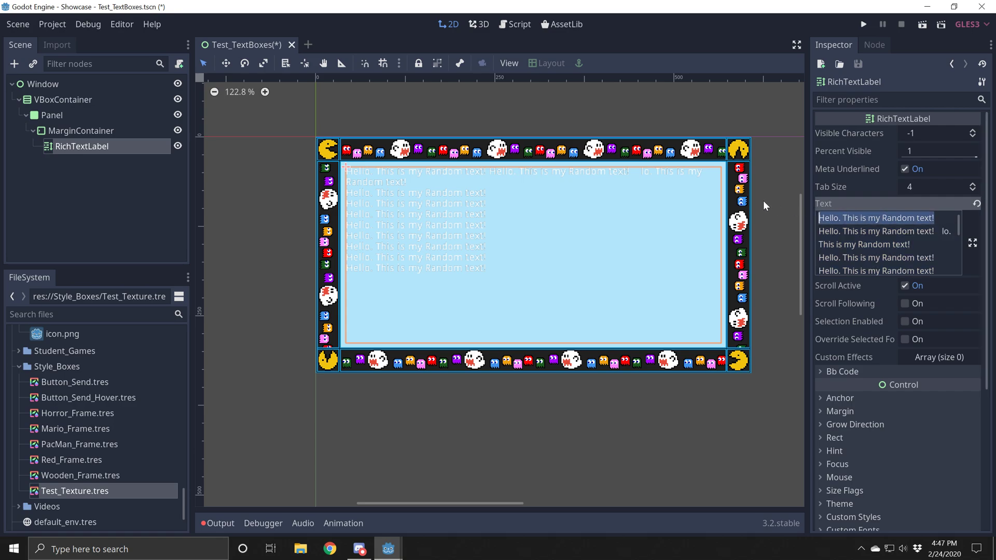
{"action": "key", "text": "ctrl+c"}
{"action": "key", "text": "End"}
{"action": "key", "text": "ctrl+v"}
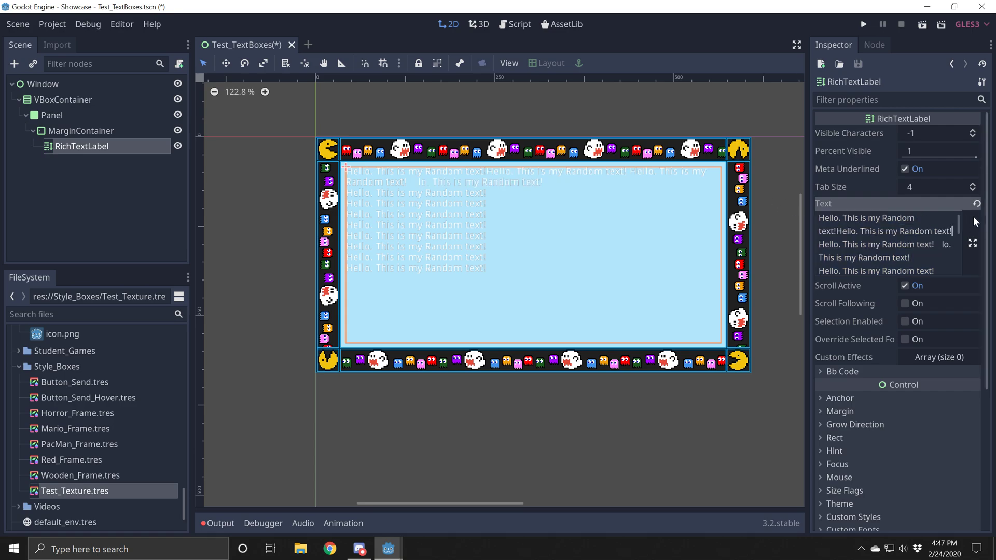
{"action": "key", "text": "ctrl+v"}
{"action": "key", "text": "ctrl+v"}
{"action": "key", "text": "ctrl+v"}
{"action": "key", "text": "ctrl+v"}
{"action": "key", "text": "ctrl+v"}
{"action": "key", "text": "ctrl+v"}
{"action": "key", "text": "ctrl+v"}
{"action": "key", "text": "ctrl+v"}
{"action": "key", "text": "ctrl+v"}
{"action": "key", "text": "ctrl+v"}
{"action": "key", "text": "ctrl+v"}
{"action": "key", "text": "ctrl+v"}
{"action": "key", "text": "ctrl+v"}
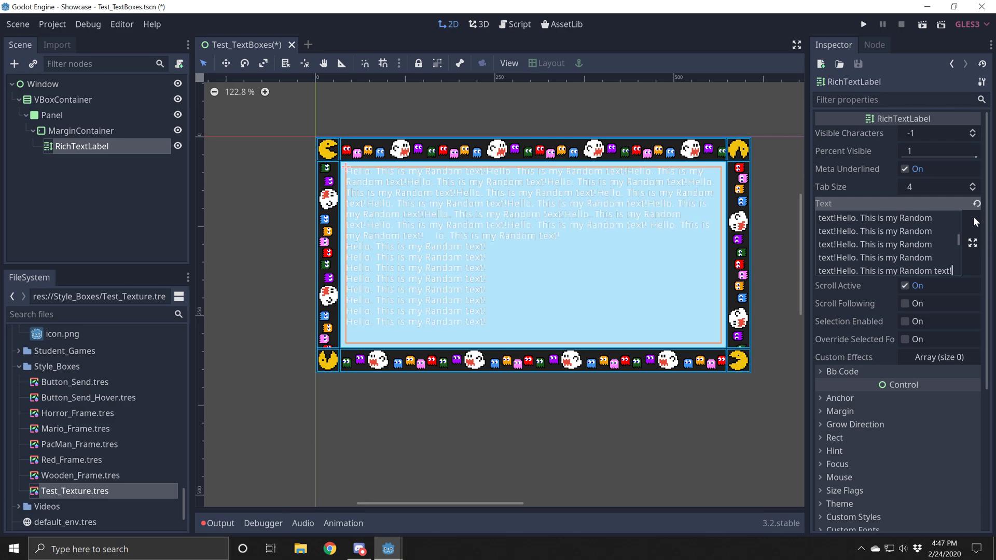
{"action": "key", "text": "ctrl+v"}
{"action": "key", "text": "ctrl+v"}
{"action": "key", "text": "ctrl+v"}
{"action": "key", "text": "Return"}
{"action": "key", "text": "ctrl+v"}
{"action": "key", "text": "Return"}
{"action": "key", "text": "ctrl+v"}
{"action": "key", "text": "Return"}
{"action": "key", "text": "ctrl+v"}
{"action": "key", "text": "Return"}
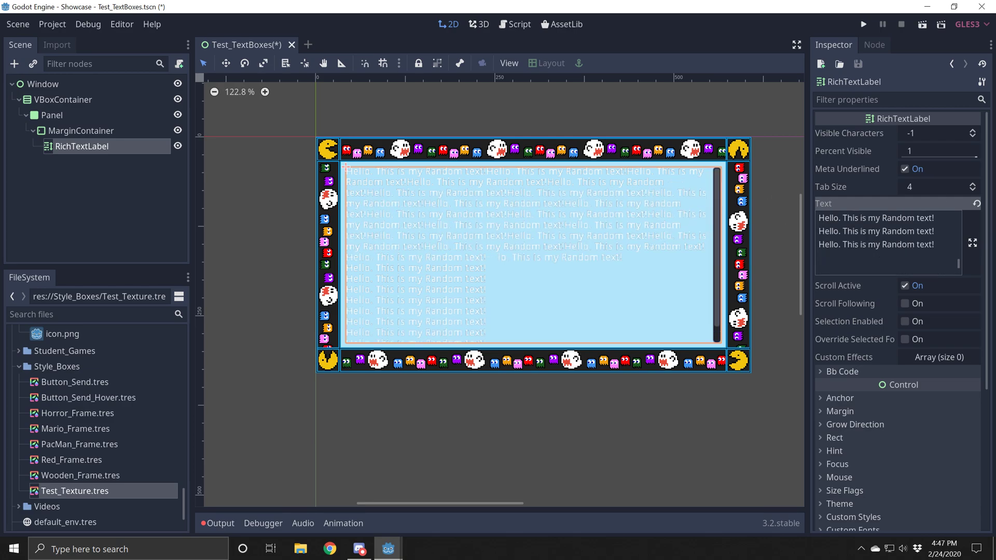
Replace the extra lines with seven copies on one run-on line, then reselect VBoxContainer.
{"action": "left_click_drag", "start_coordinate": [830, 257], "coordinate": [821, 231]}
{"action": "key", "text": "BackSpace"}
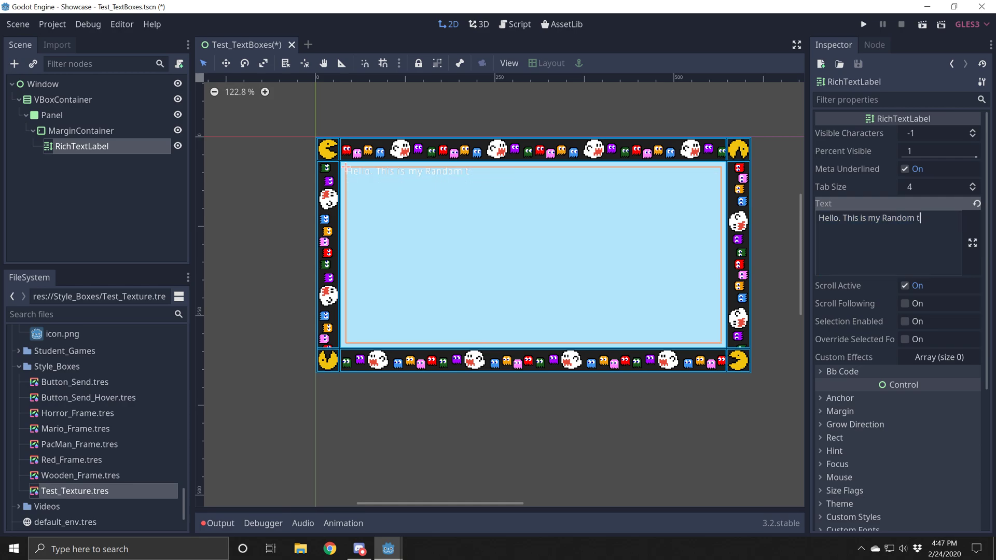
{"action": "key", "text": "ctrl+v"}
{"action": "key", "text": "ctrl+v"}
{"action": "key", "text": "ctrl+v"}
{"action": "key", "text": "ctrl+v"}
{"action": "key", "text": "ctrl+v"}
{"action": "key", "text": "ctrl+v"}
{"action": "key", "text": "ctrl+v"}
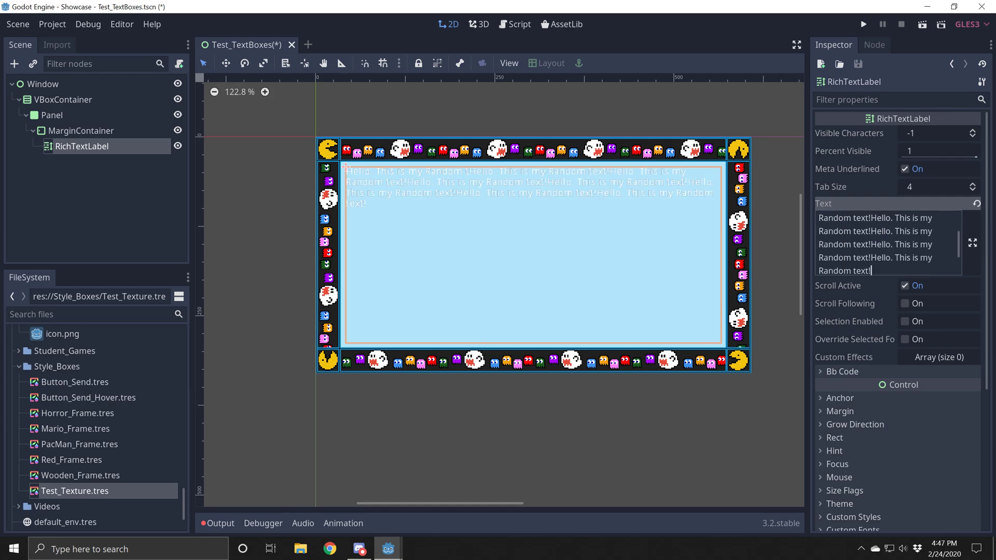
{"action": "left_click", "coordinate": [80, 130]}
{"action": "left_click", "coordinate": [78, 99]}
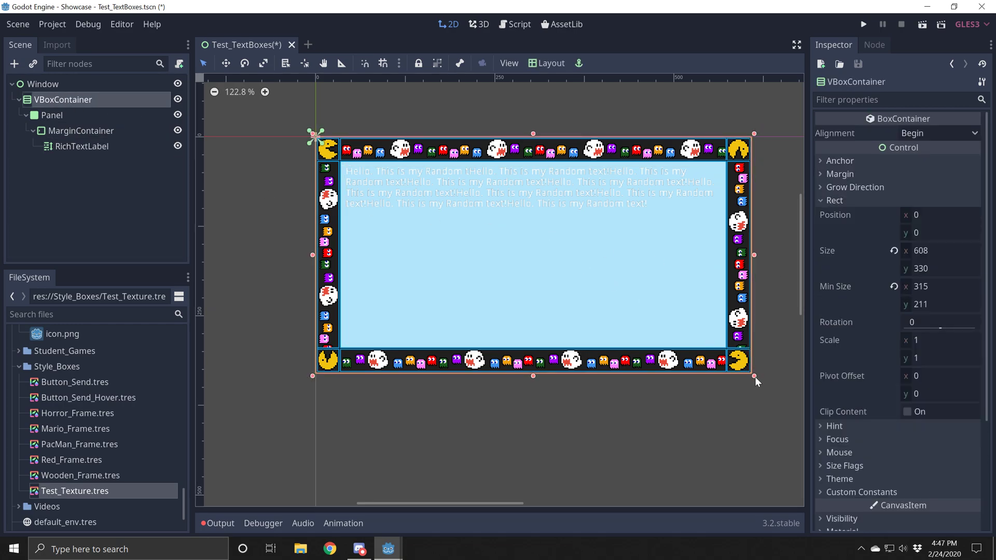
Shrink the box to check text wrapping, then override the RichTextLabel's Default Color to black.
{"action": "left_click_drag", "start_coordinate": [755, 377], "coordinate": [732, 358]}
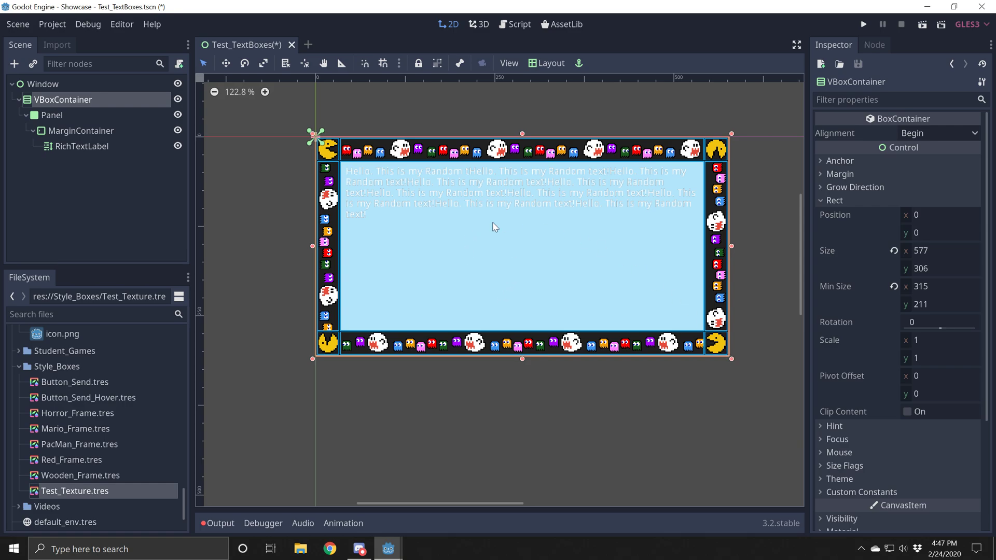
{"action": "left_click", "coordinate": [82, 145]}
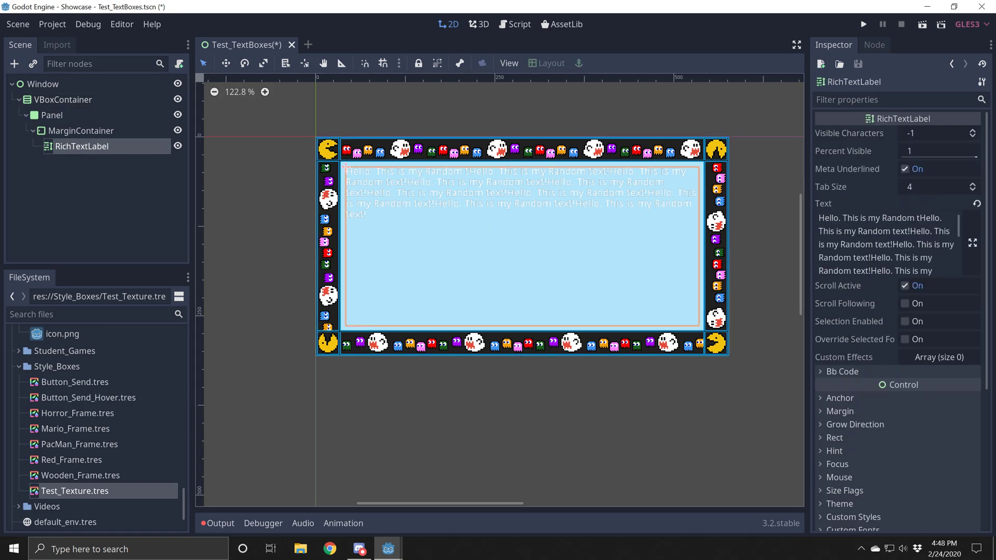
{"action": "scroll", "coordinate": [926, 305], "scroll_direction": "down", "scroll_amount": 5}
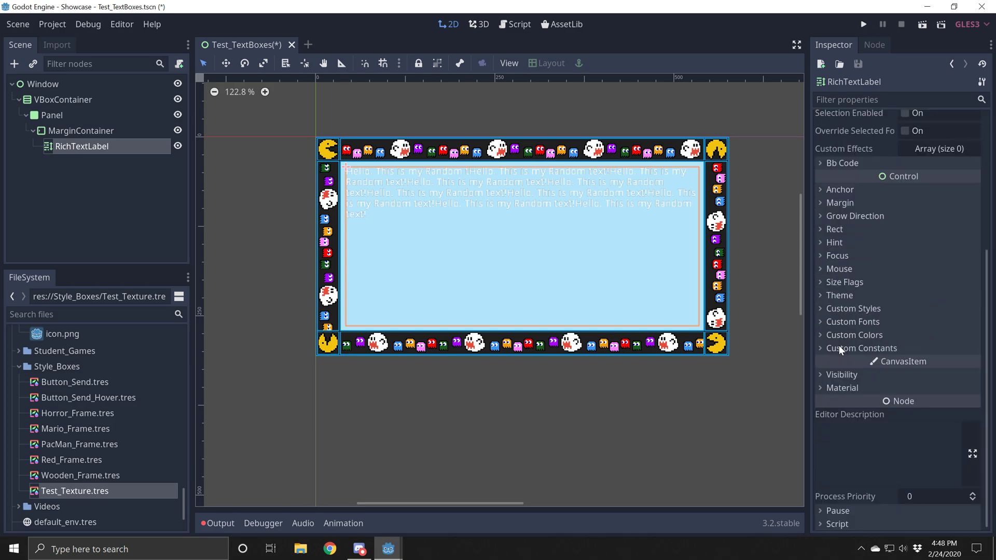
{"action": "left_click", "coordinate": [820, 322]}
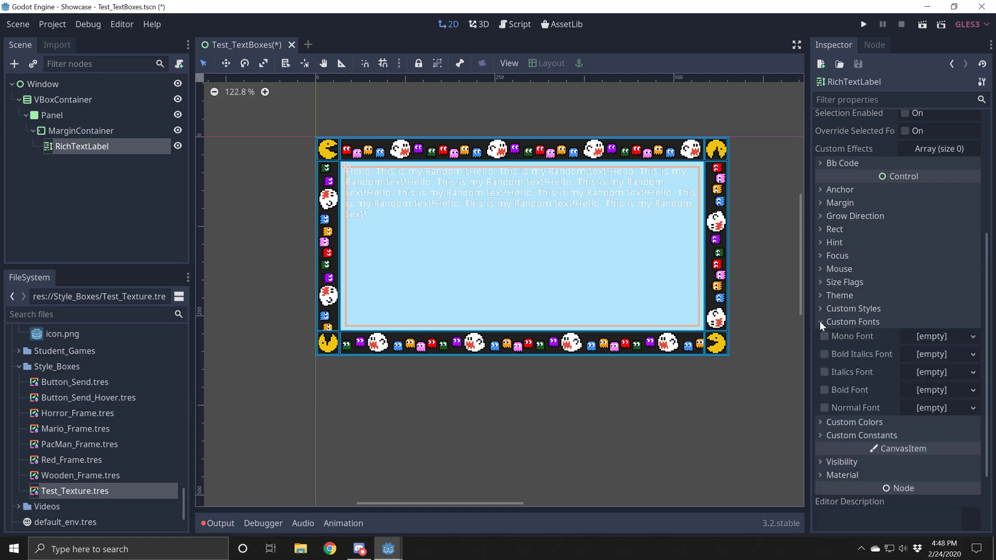
{"action": "left_click", "coordinate": [820, 422]}
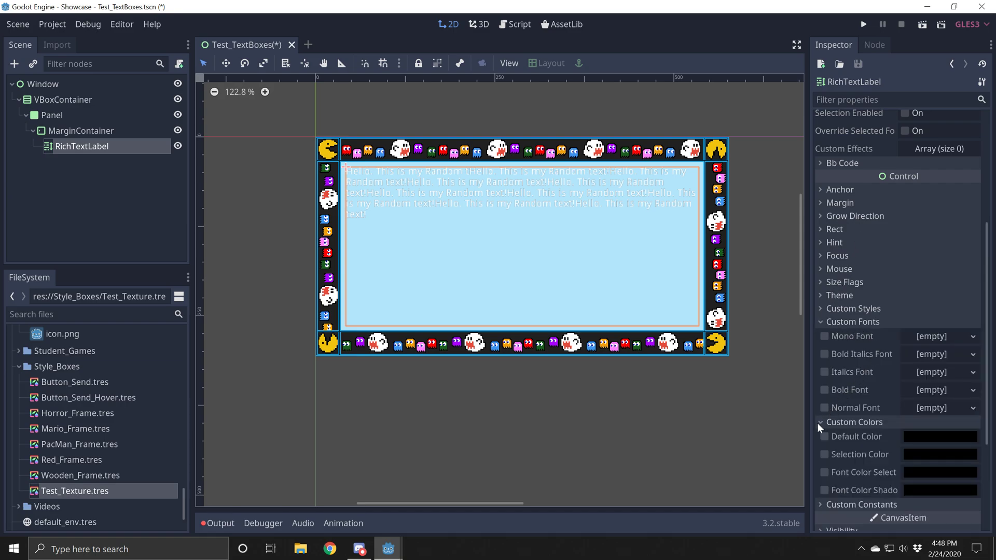
{"action": "left_click", "coordinate": [824, 437]}
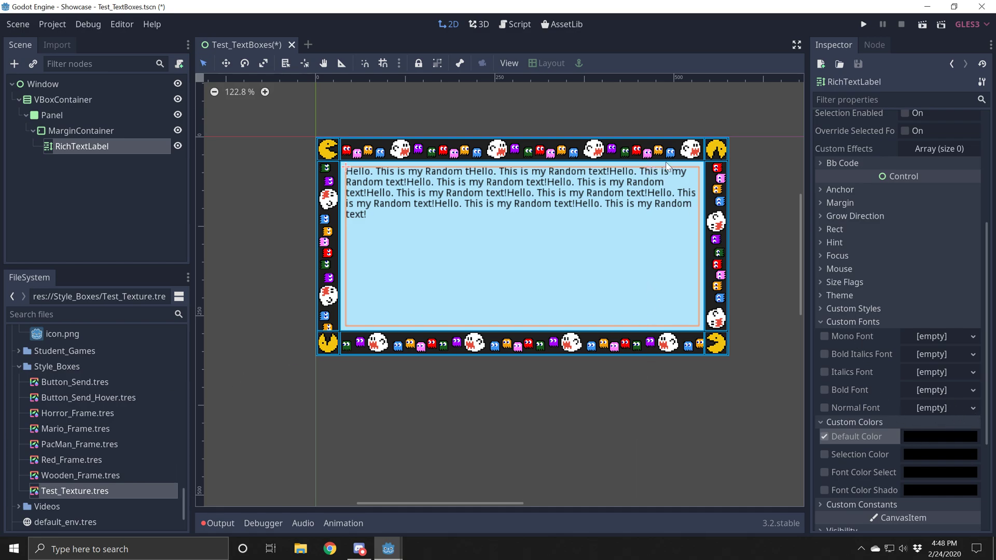
{"action": "scroll", "coordinate": [656, 313], "scroll_direction": "up", "scroll_amount": 3}
{"action": "scroll", "coordinate": [657, 314], "scroll_direction": "down", "scroll_amount": 4}
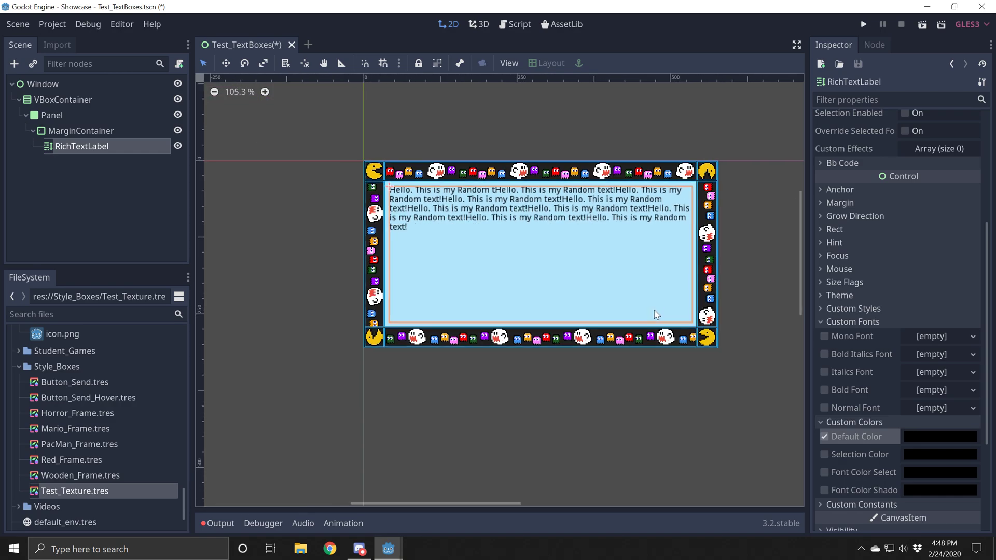
Select the outer VBoxContainer, moving up through MarginContainer and Panel in the scene tree.
{"action": "left_click", "coordinate": [70, 130]}
{"action": "left_click", "coordinate": [53, 114]}
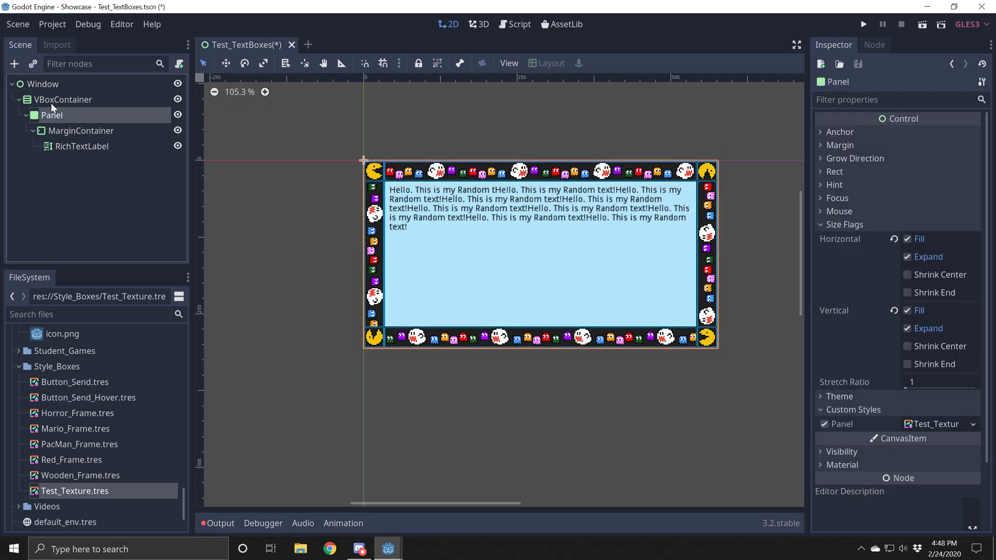
{"action": "left_click", "coordinate": [52, 99]}
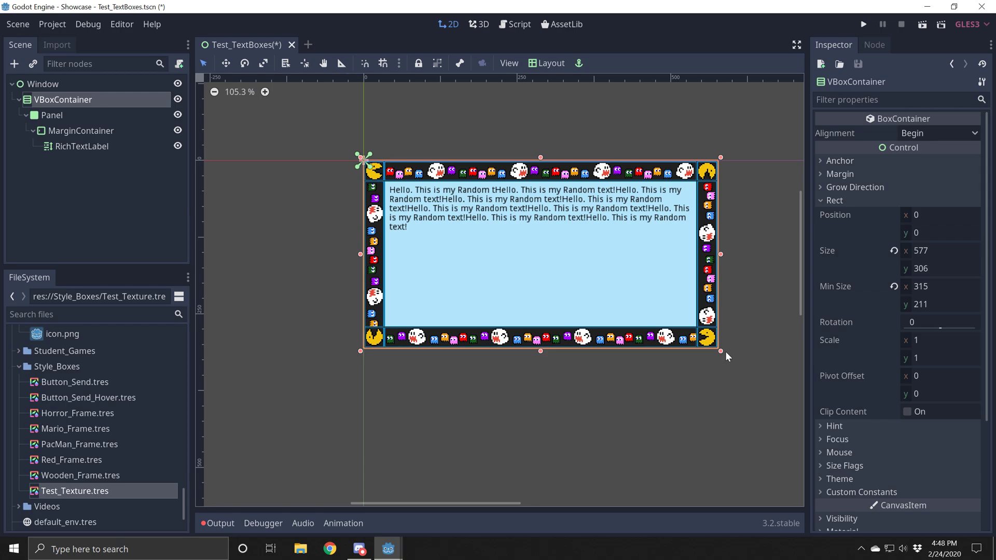